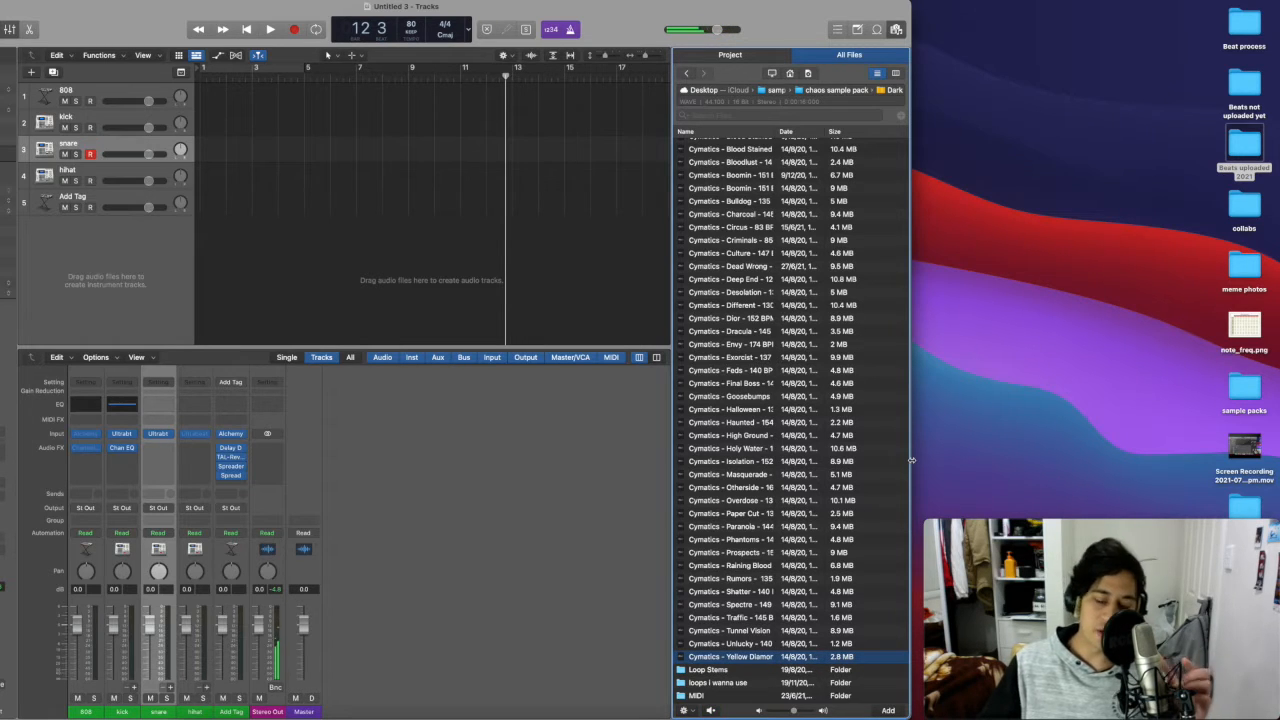
Place the Cymatics Yellow Diamonds bass, piano and pluck loops on three audio tracks from bar 1, with the project tempo at 120.
drag(912, 460, 917, 460)
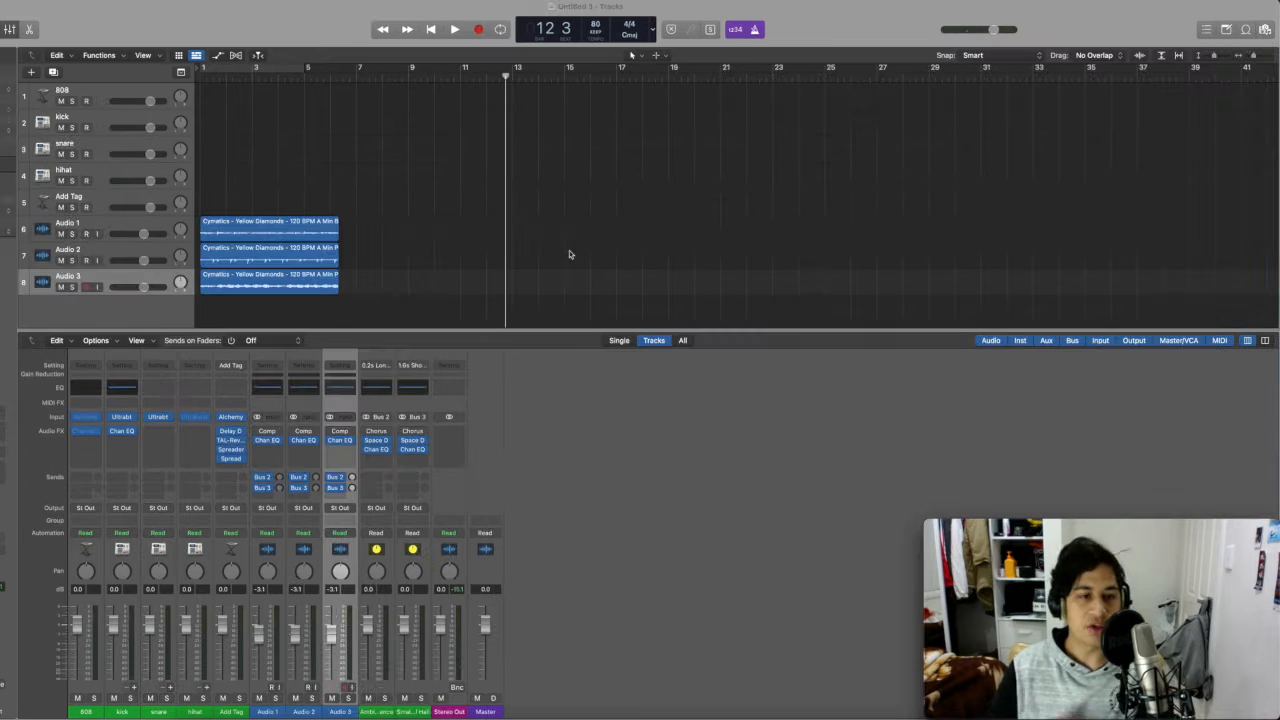
click(310, 233)
click(561, 204)
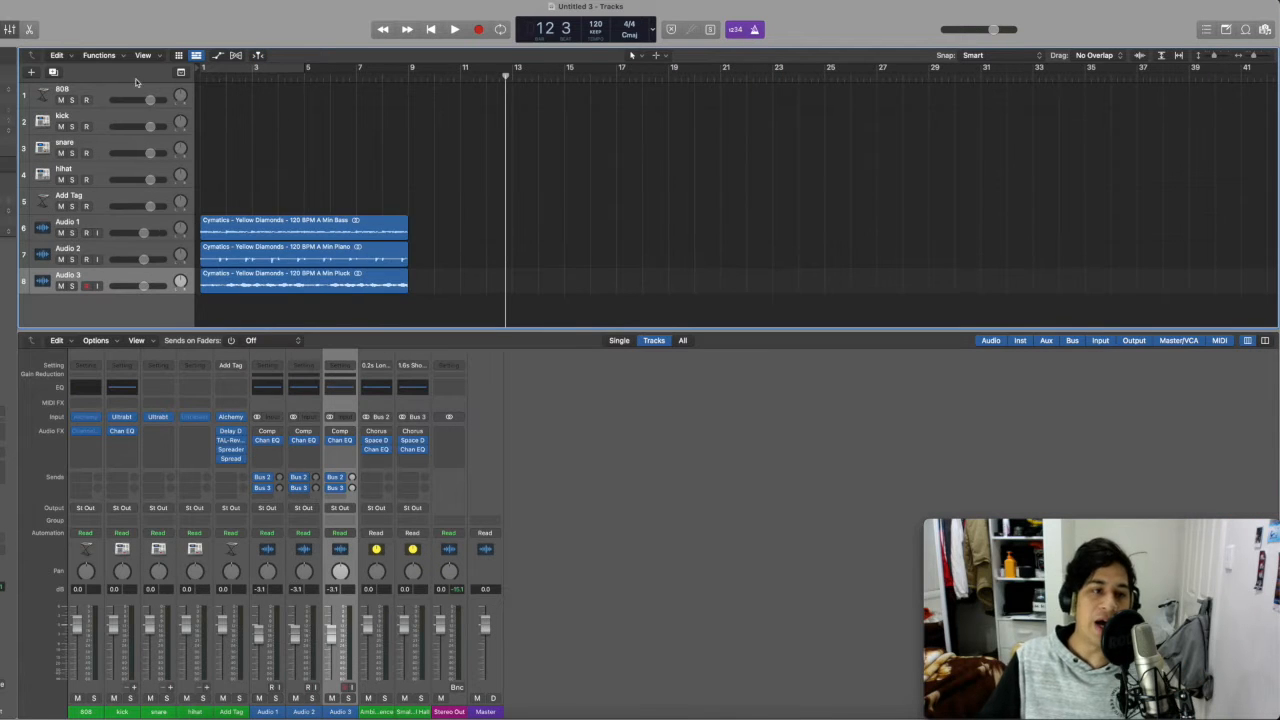
scroll(261, 117, up, 2)
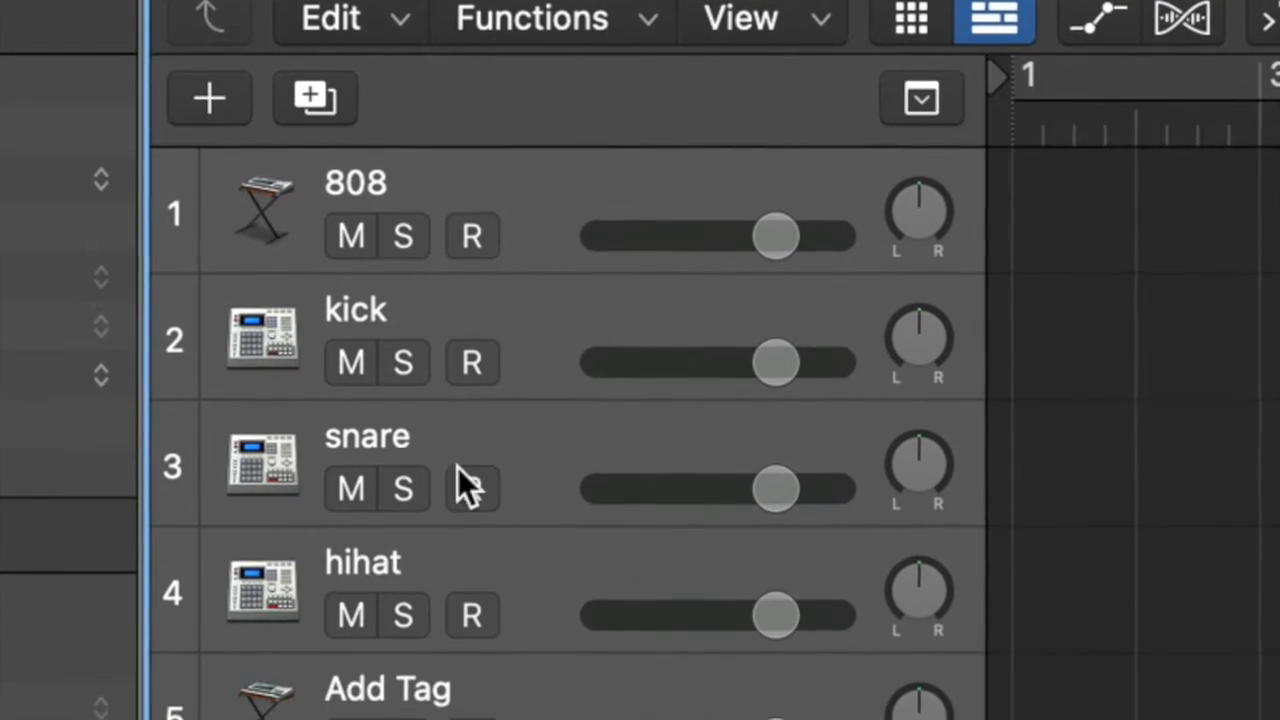
click(532, 447)
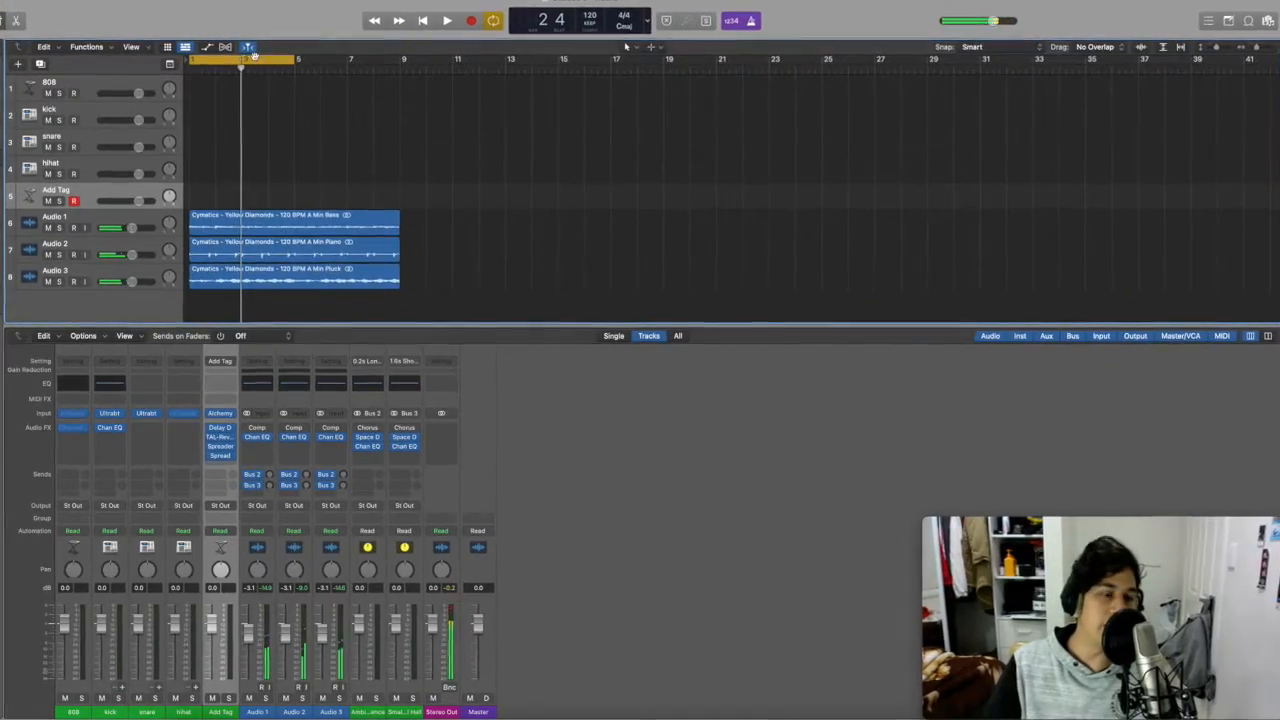
click(92, 110)
click(92, 138)
click(101, 161)
click(103, 138)
click(105, 112)
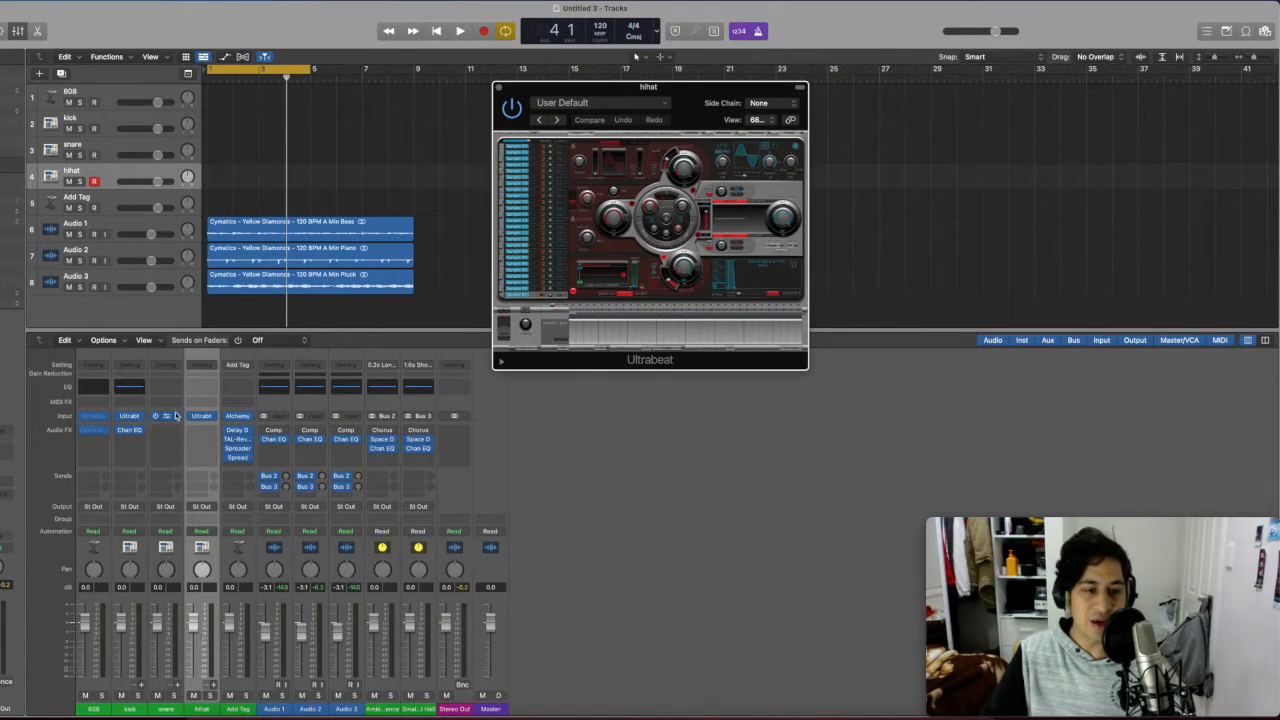
Choose Ultrabeat (Drum Machine) in its Multi-Output version as the hihat track's instrument.
click(212, 418)
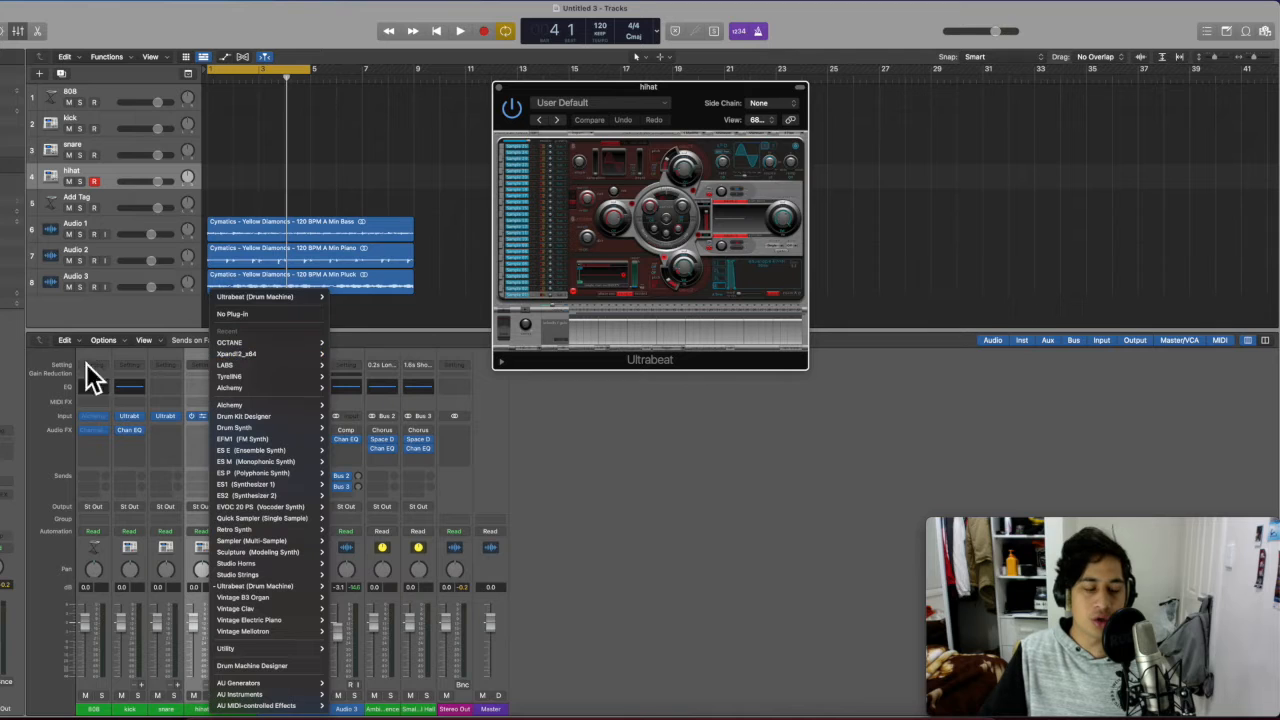
click(194, 429)
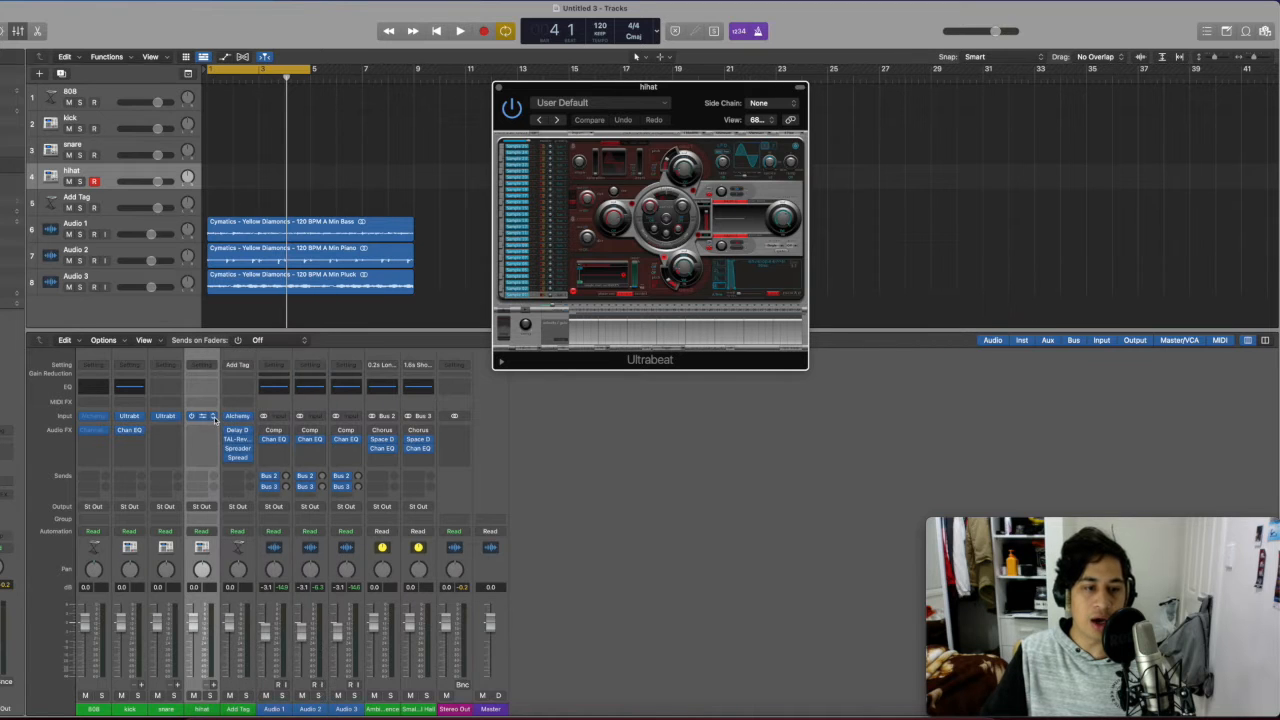
click(216, 418)
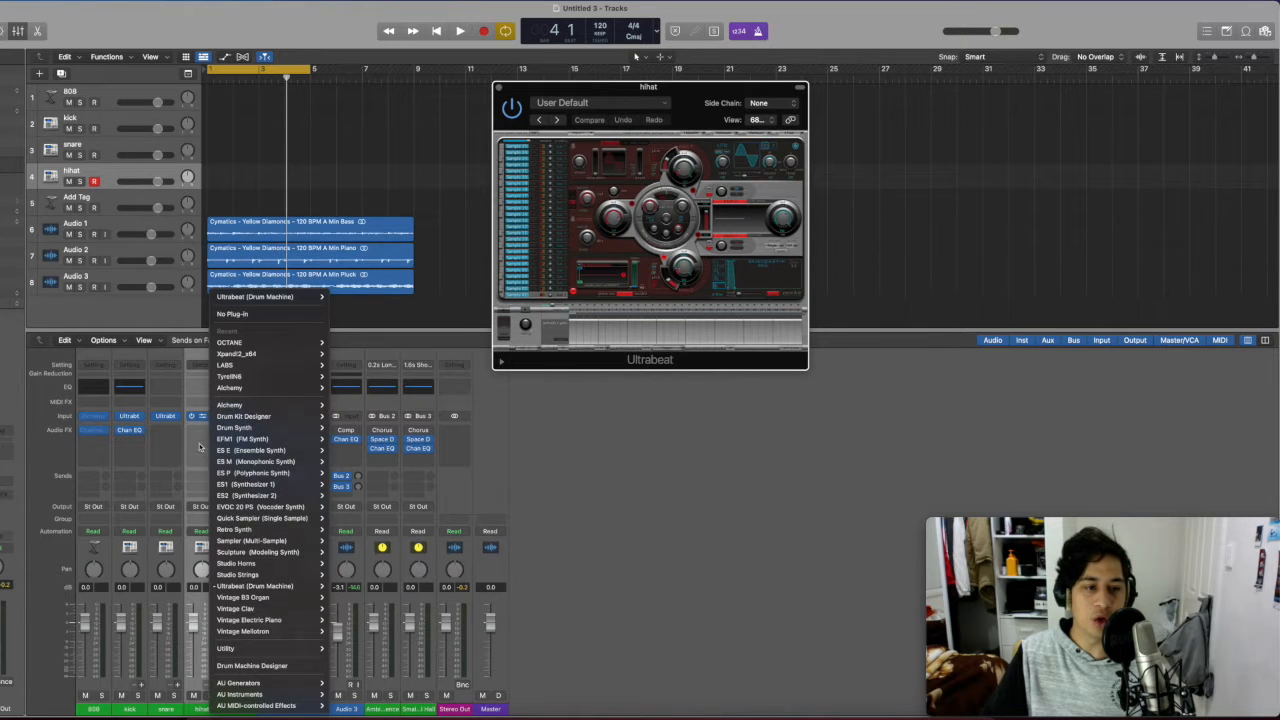
click(200, 447)
click(213, 417)
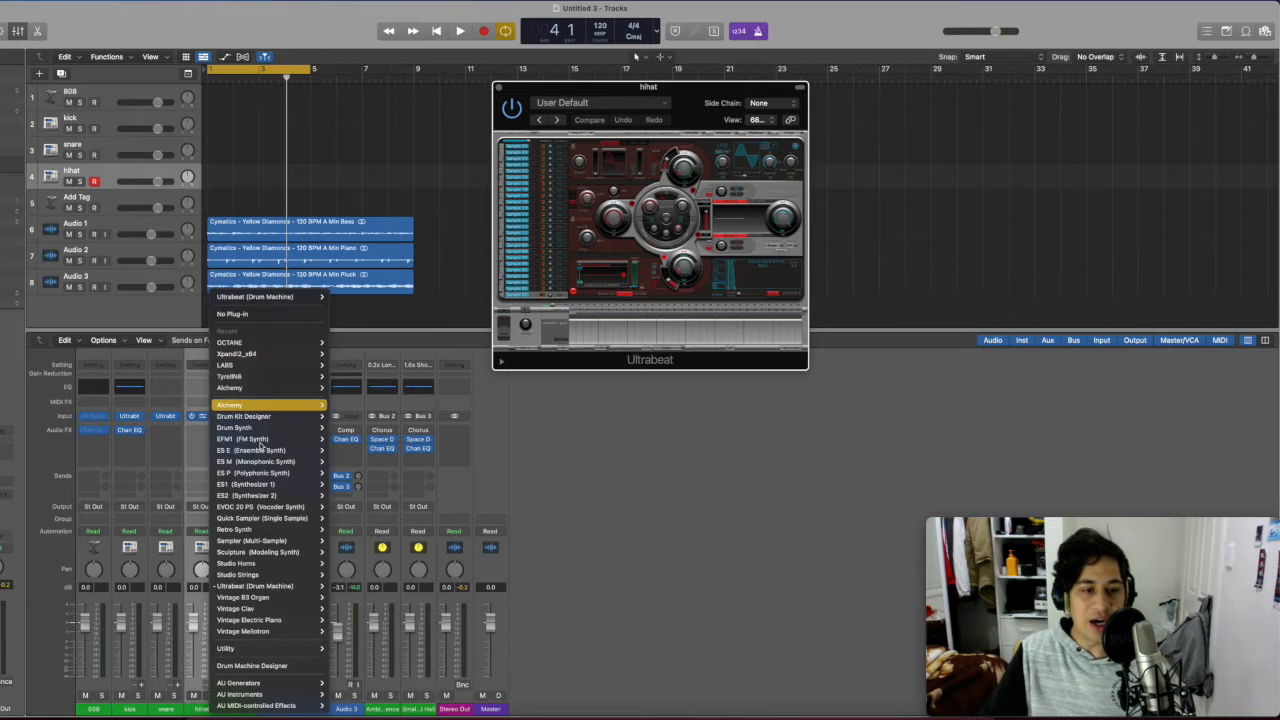
mouse_move(300, 587)
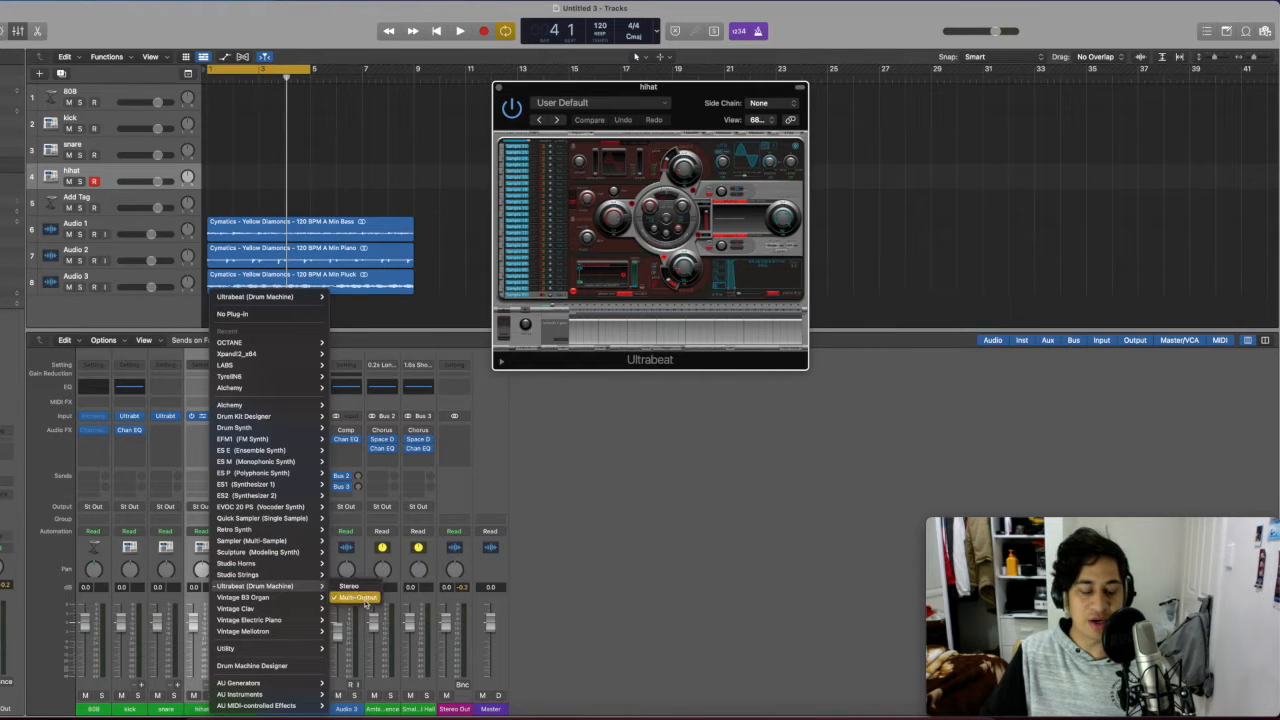
click(358, 586)
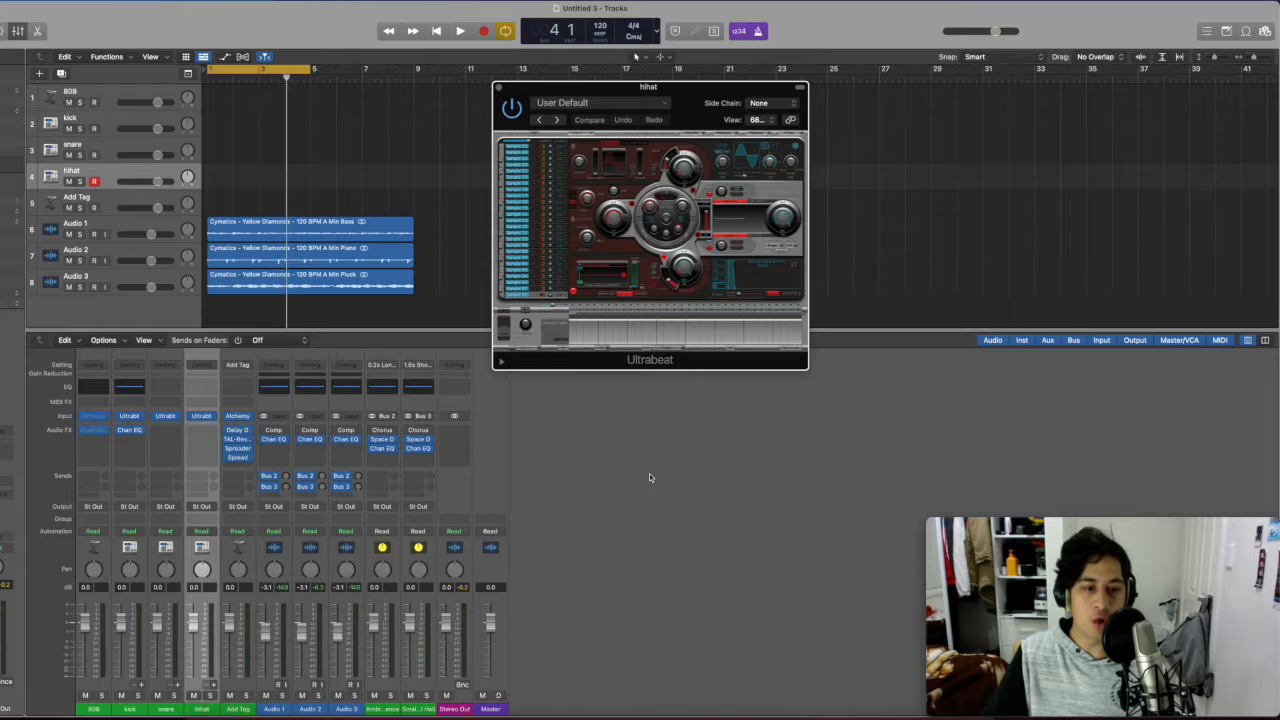
Audition the hihat Ultrabeat's drum voices one after another, working upward from the lowest voice.
click(521, 289)
click(523, 283)
click(524, 277)
click(526, 270)
click(528, 264)
click(529, 257)
click(532, 251)
click(532, 245)
Load a closed hi-hat sample from the Hihats Closed folder of the chaos sample pack's Cymatics drum kit into a hihat Ultrabeat voice.
click(526, 147)
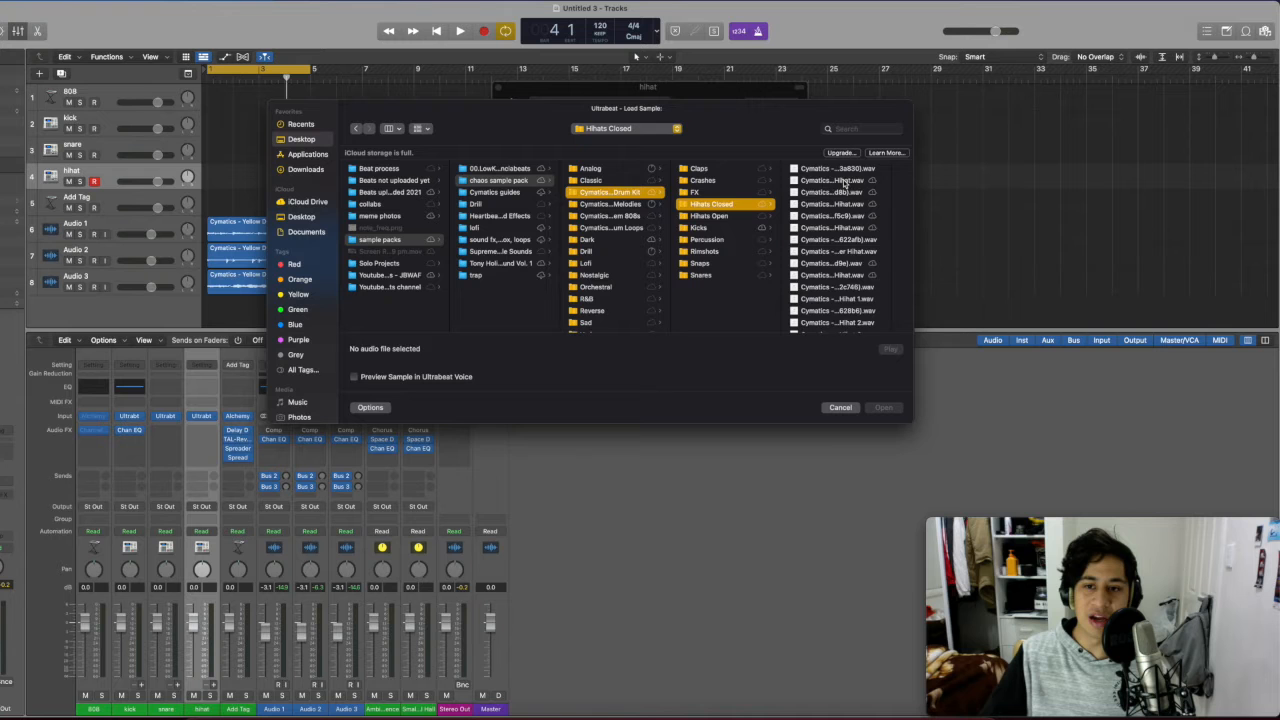
click(840, 181)
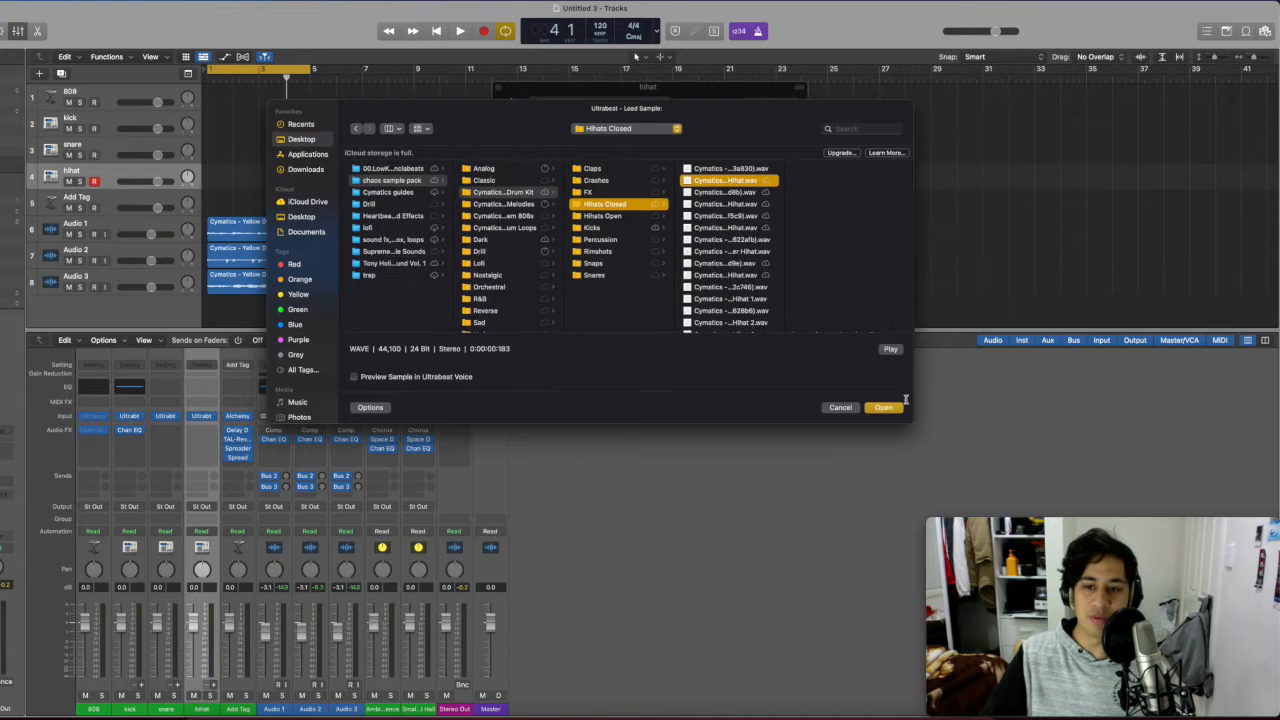
click(886, 407)
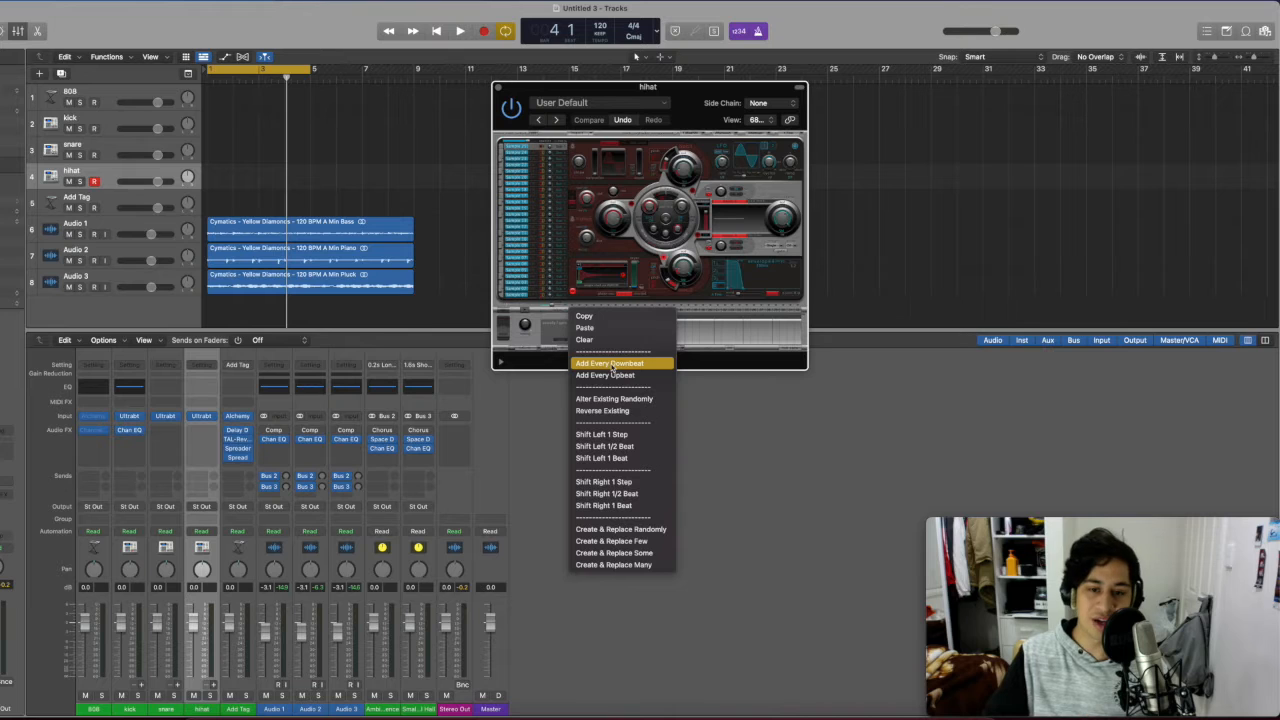
Fill the hihat Ultrabeat's step sequence with hits on every downbeat and every upbeat.
click(612, 363)
right_click(572, 310)
click(624, 376)
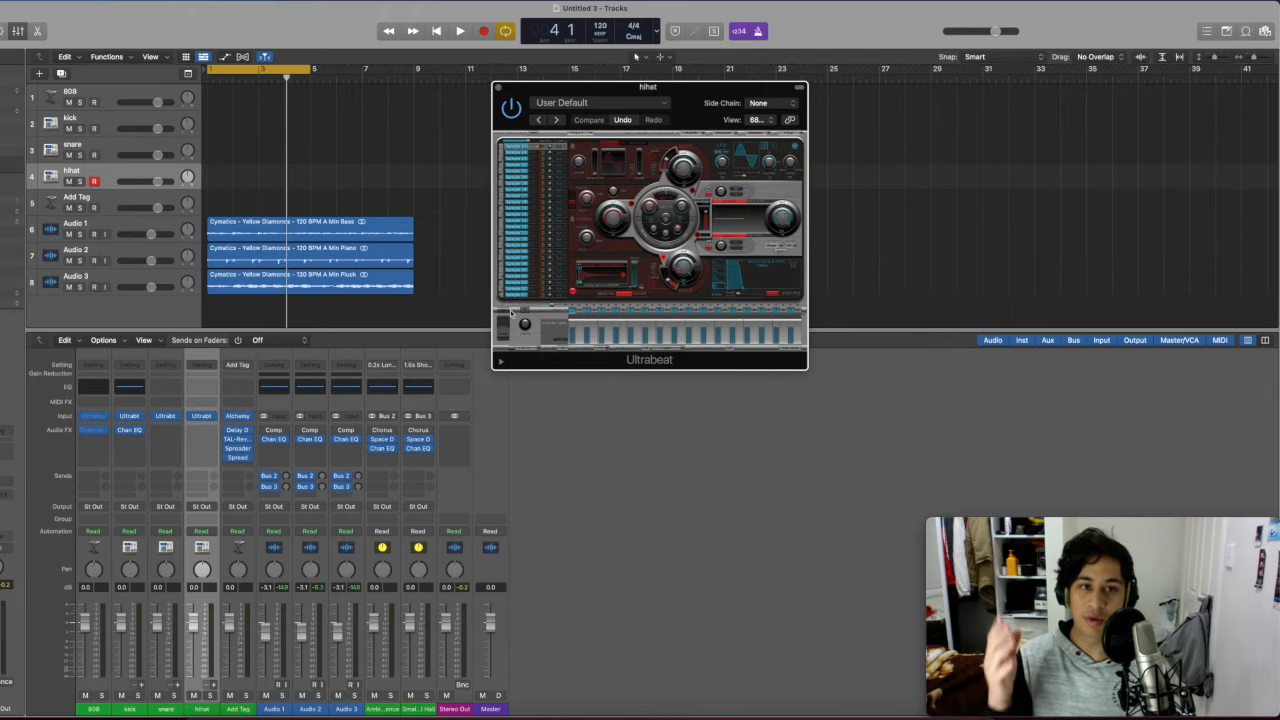
Play back the hi-hat pattern and place it as two consecutive regions on the hihat track, covering bars 1 to 4.
key(space)
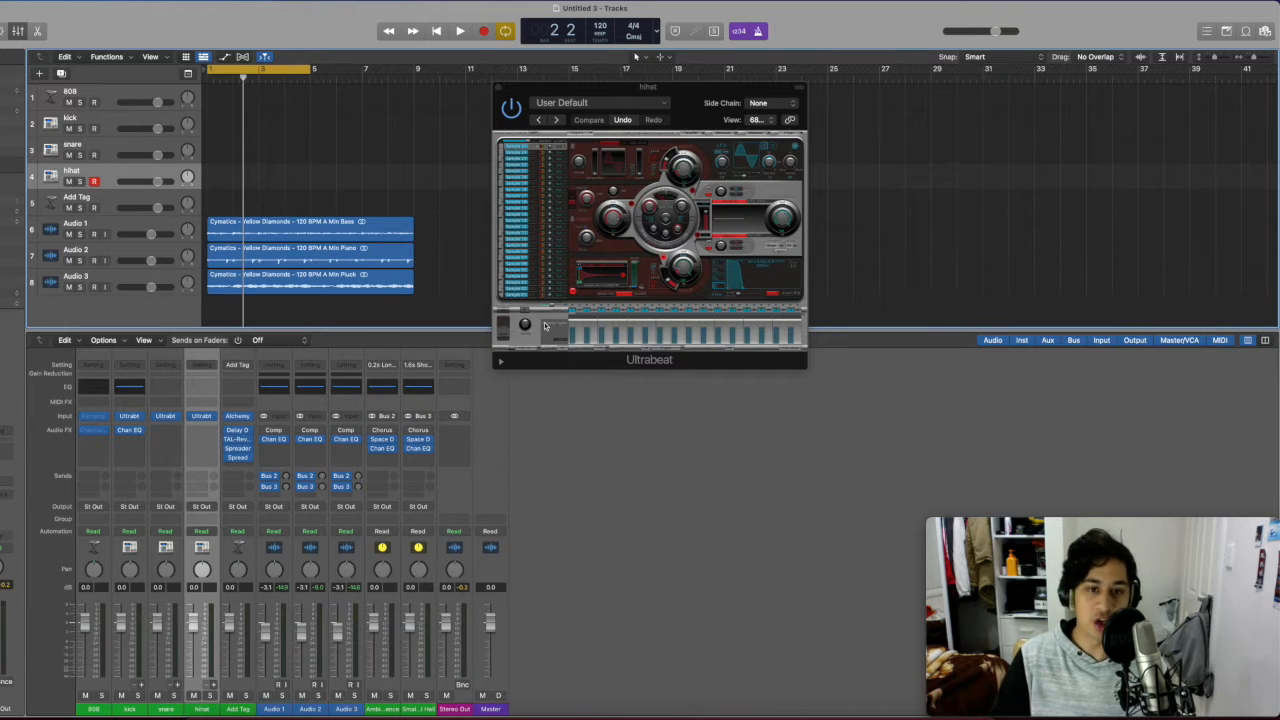
drag(515, 350, 528, 327)
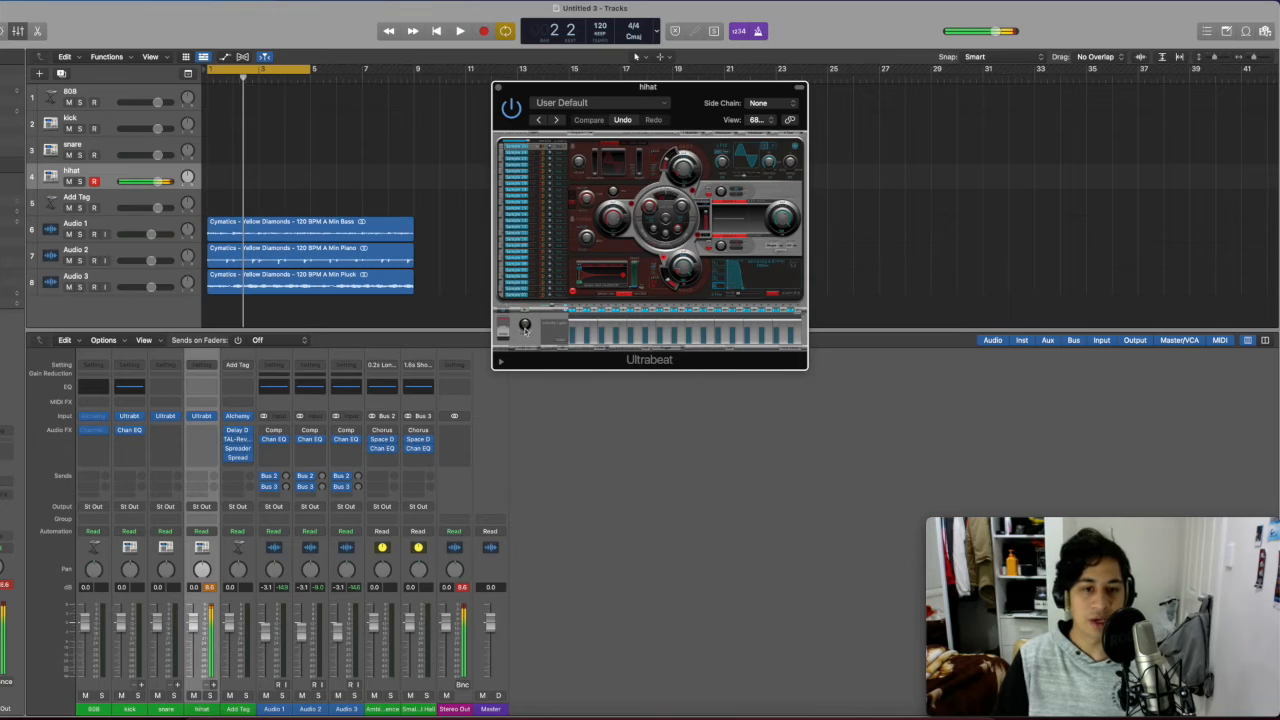
key(space)
key(space)
key(Up)
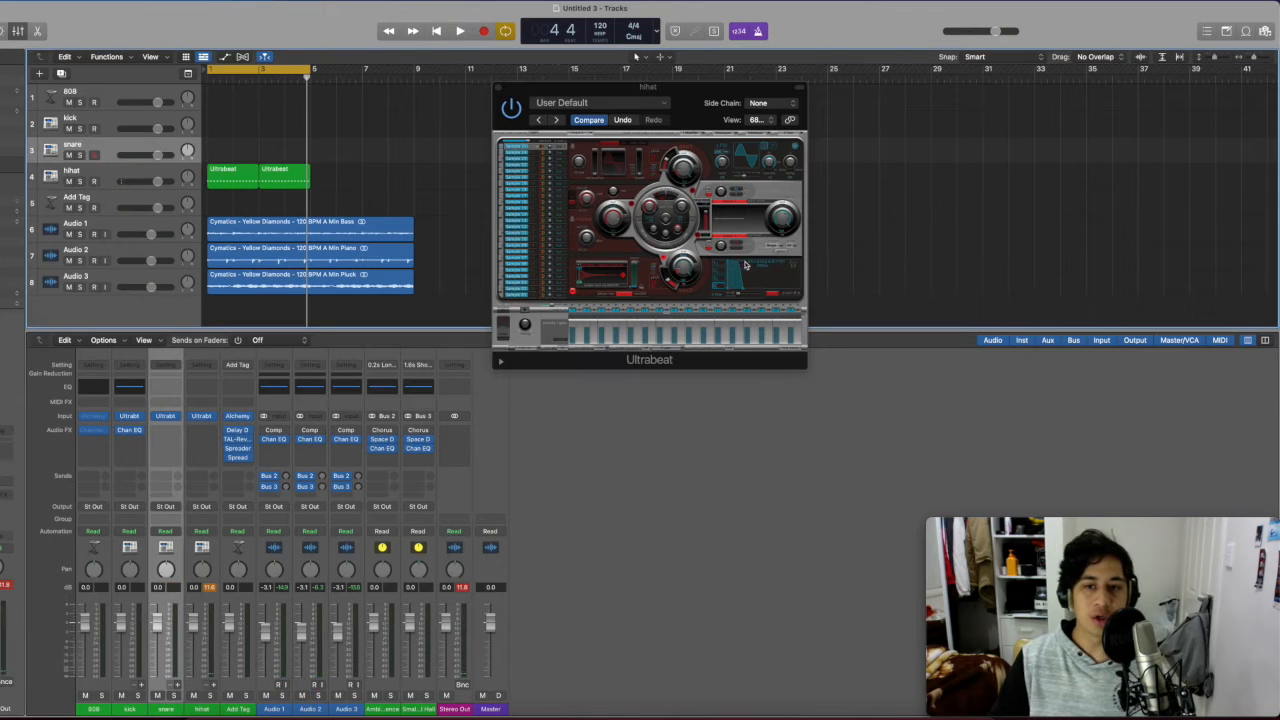
Turn down the volume of the hihat sound in Ultrabeat and close its plug-in window.
click(791, 230)
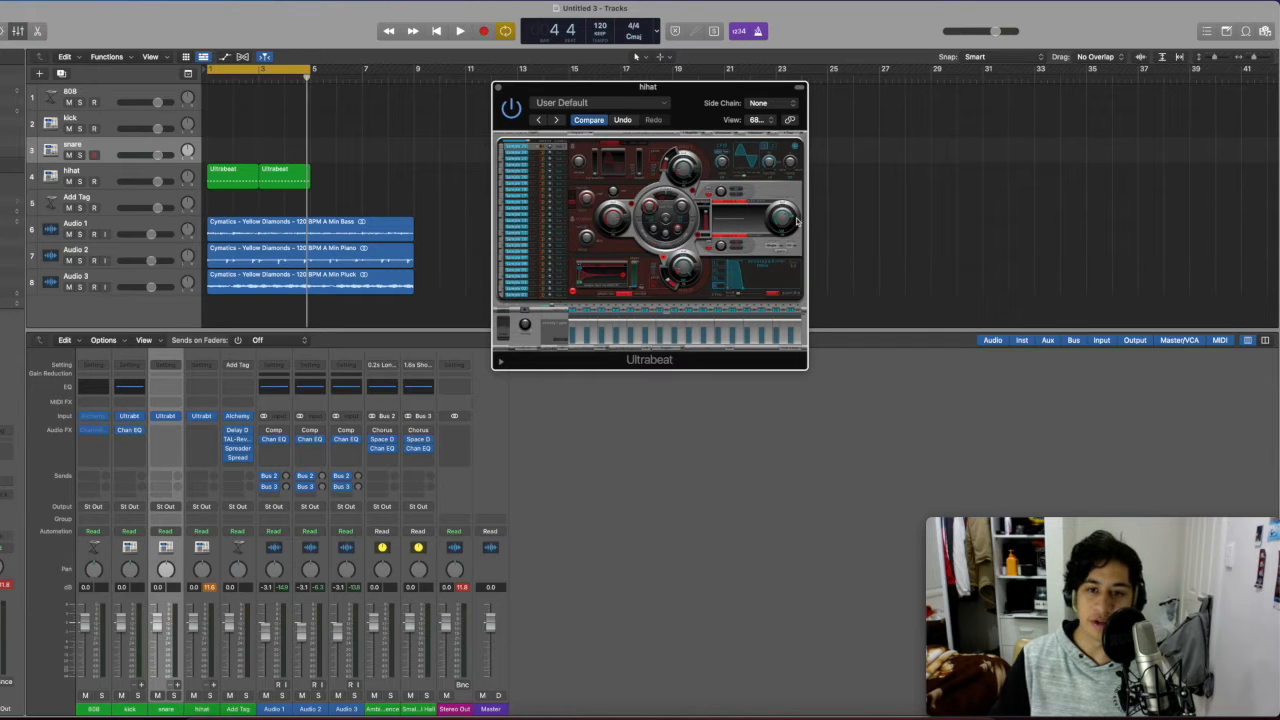
drag(792, 222, 793, 223)
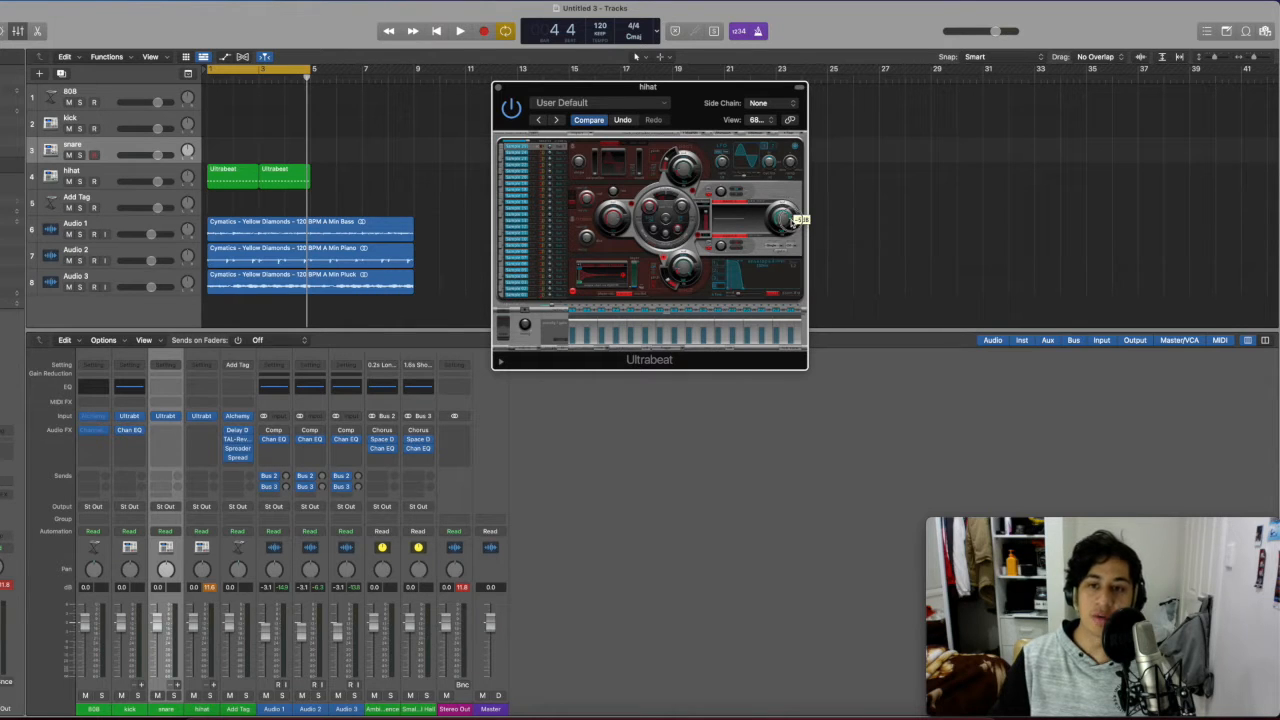
click(500, 89)
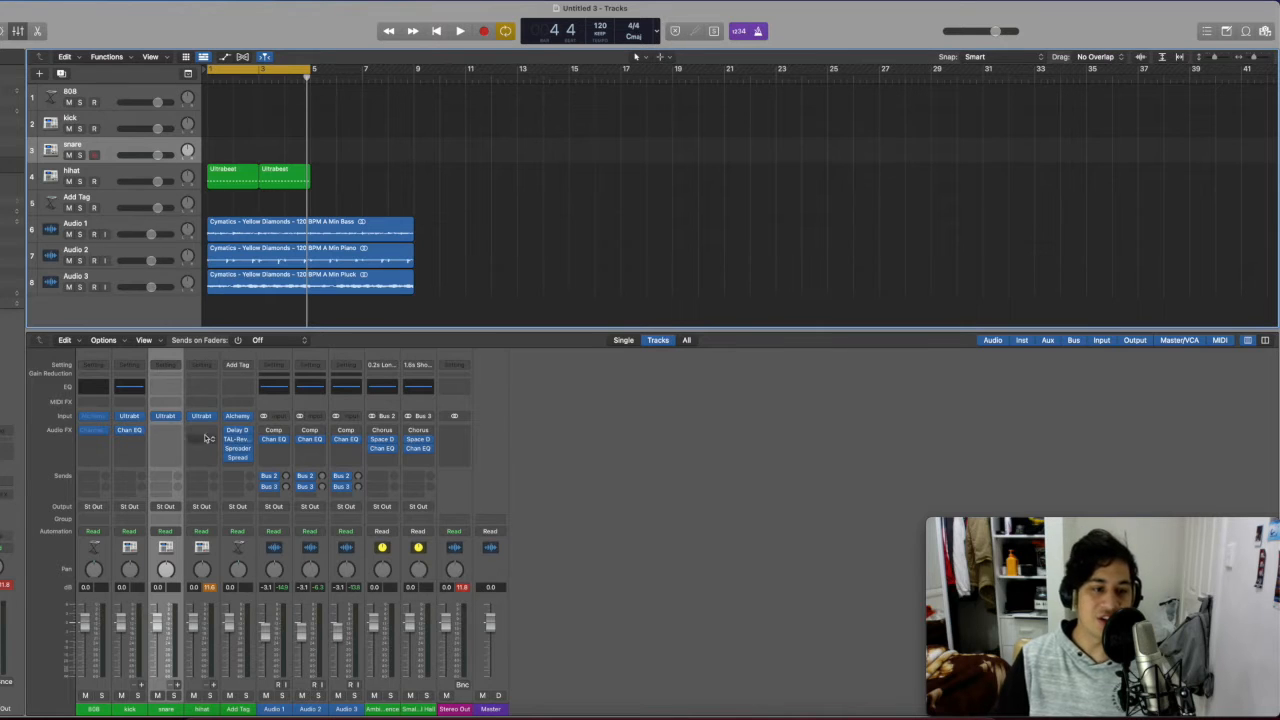
Open the snare track's Ultrabeat instrument and bring up its dialog for loading a sample.
click(165, 416)
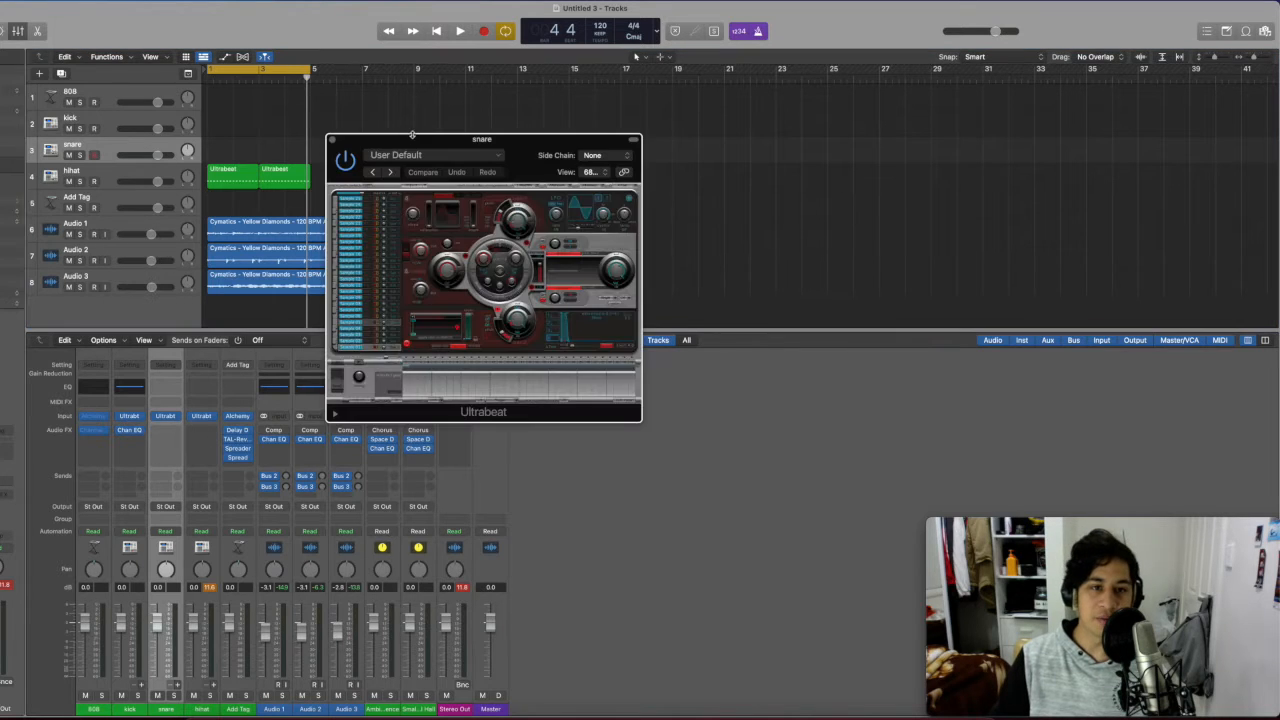
drag(411, 134, 457, 130)
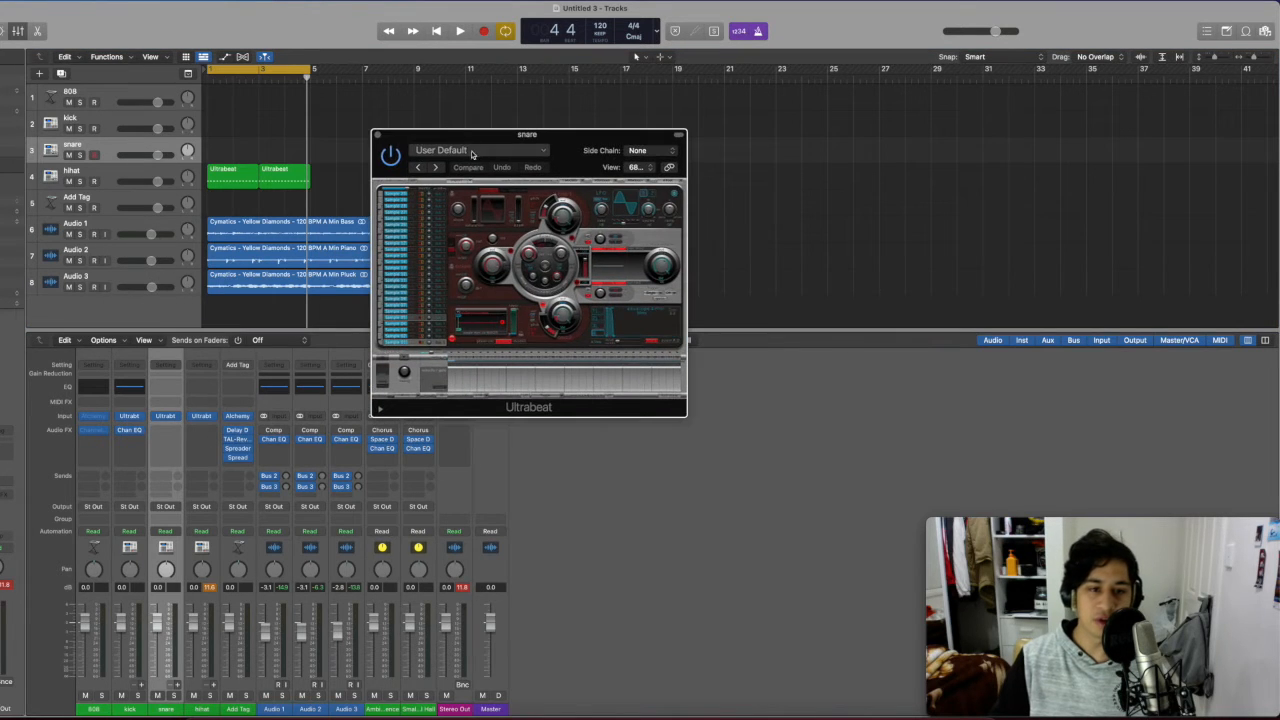
click(476, 322)
click(485, 335)
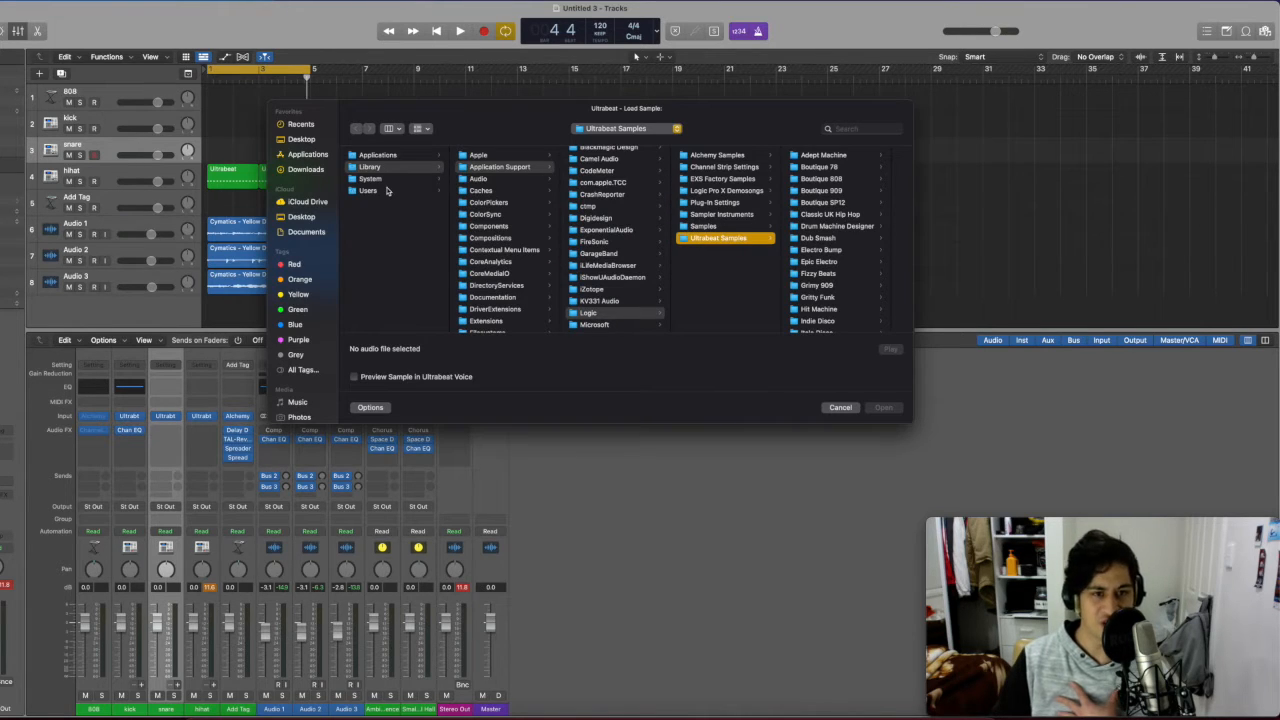
Browse the claps, rimshots, snaps and snares folders of the chaos sample pack's Cymatics drum kit for a snare sound.
click(303, 139)
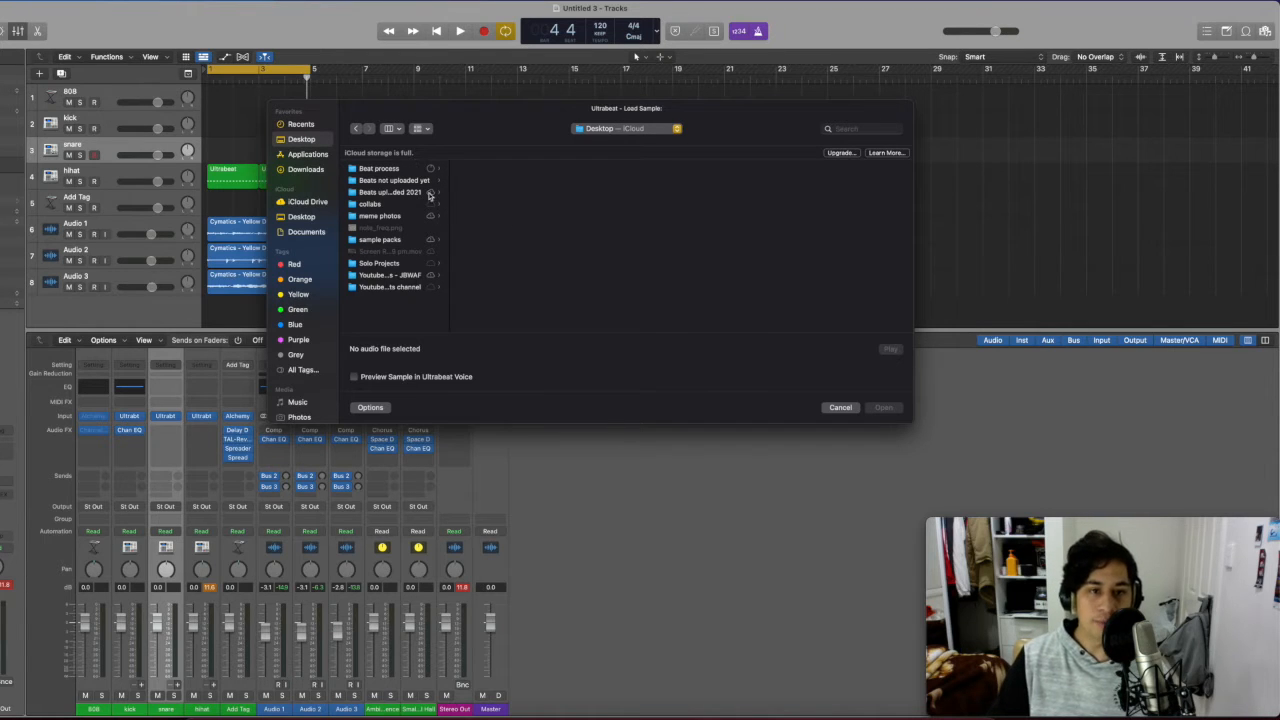
click(396, 240)
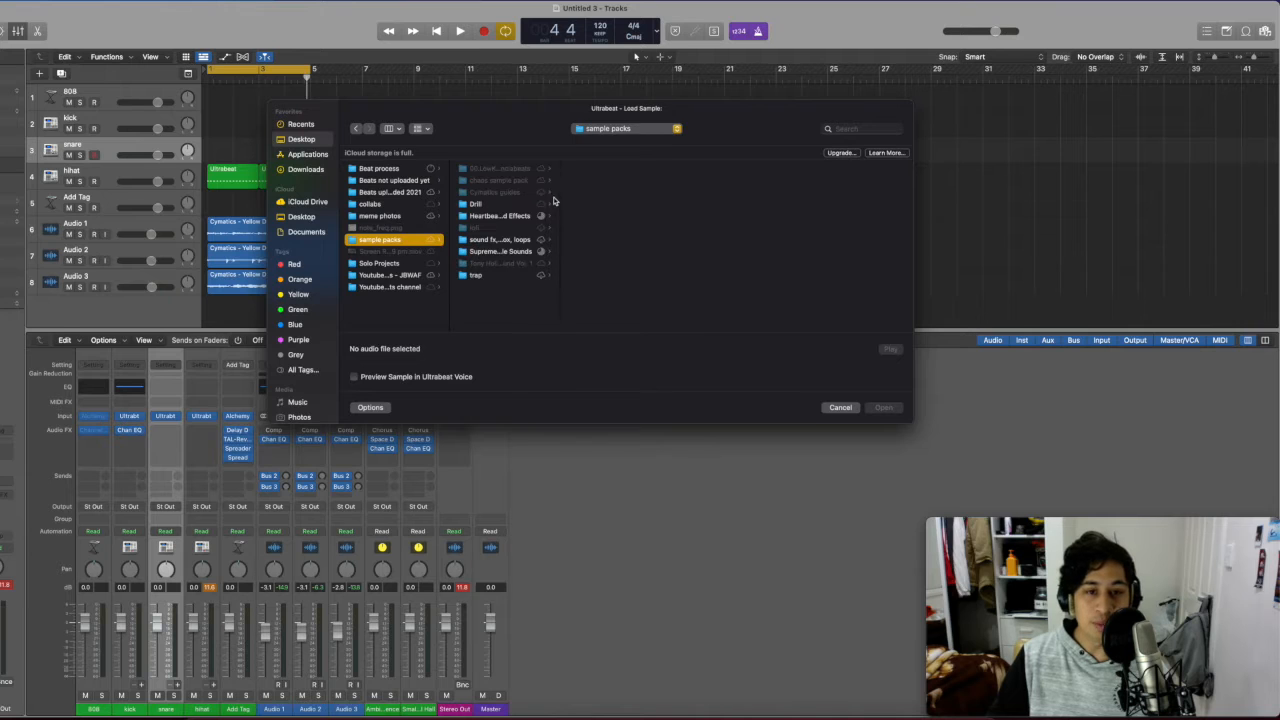
click(505, 180)
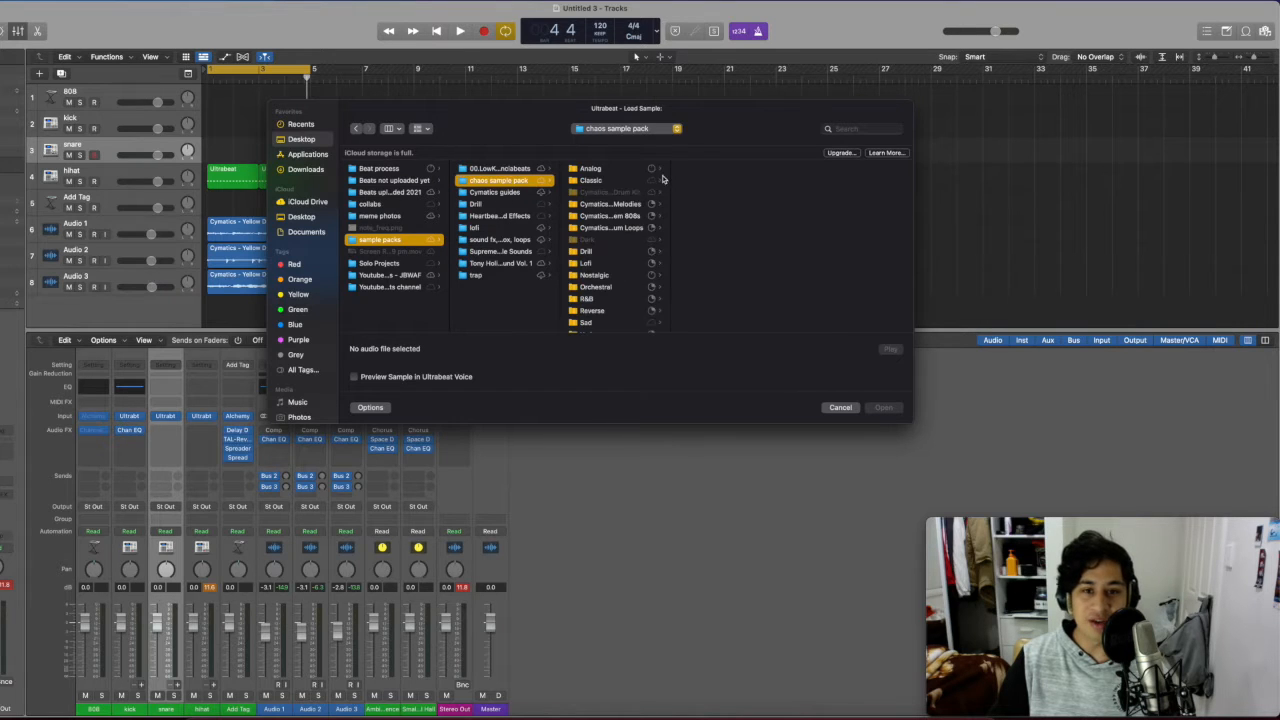
click(627, 192)
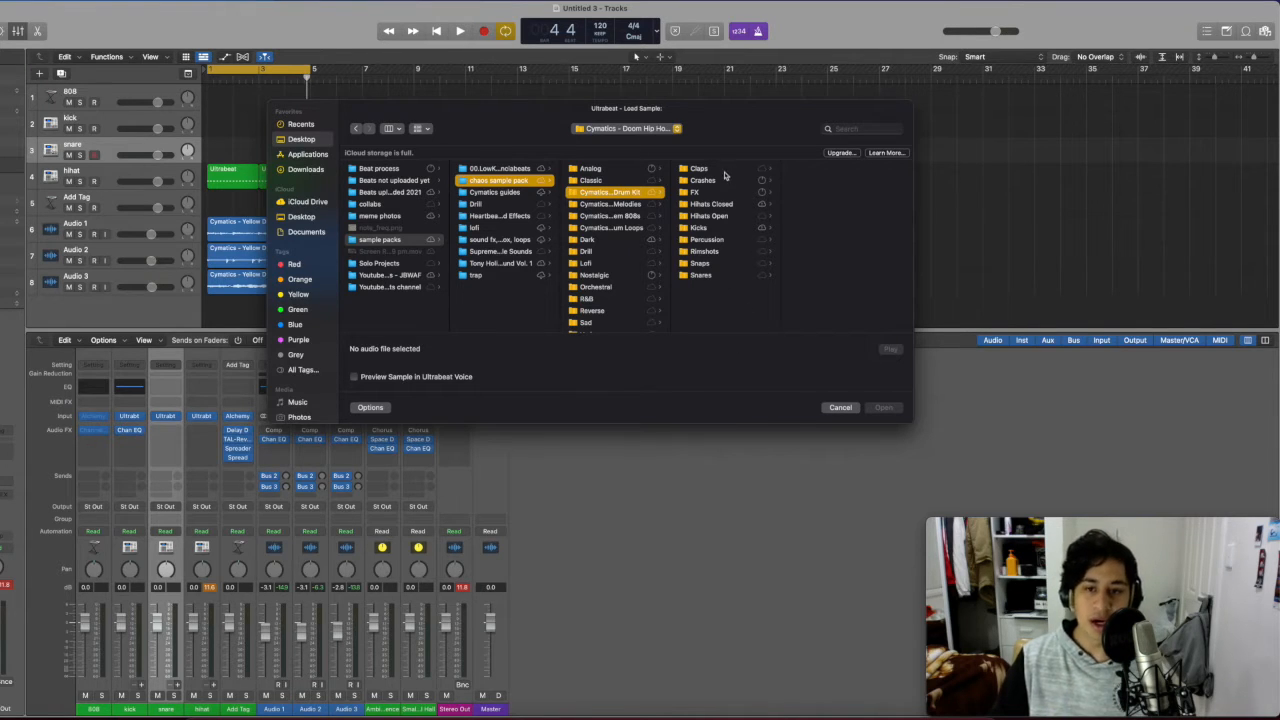
click(723, 169)
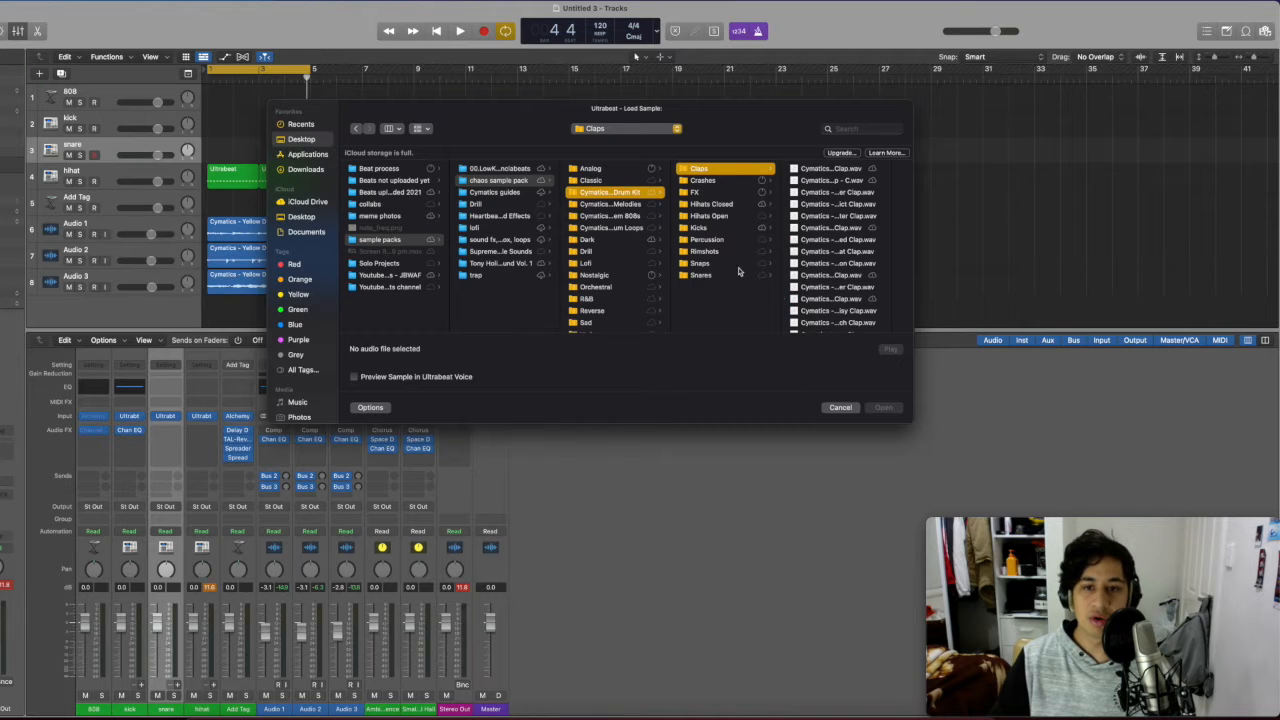
click(705, 252)
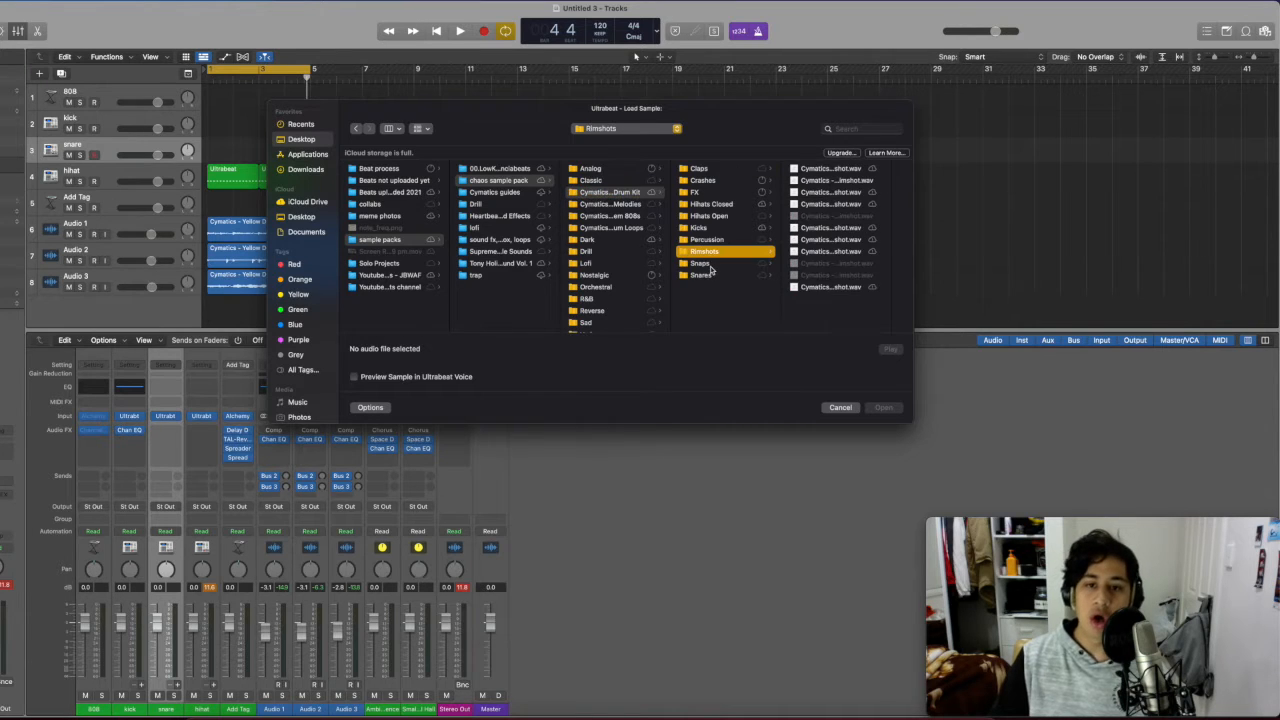
click(711, 266)
click(707, 276)
click(712, 266)
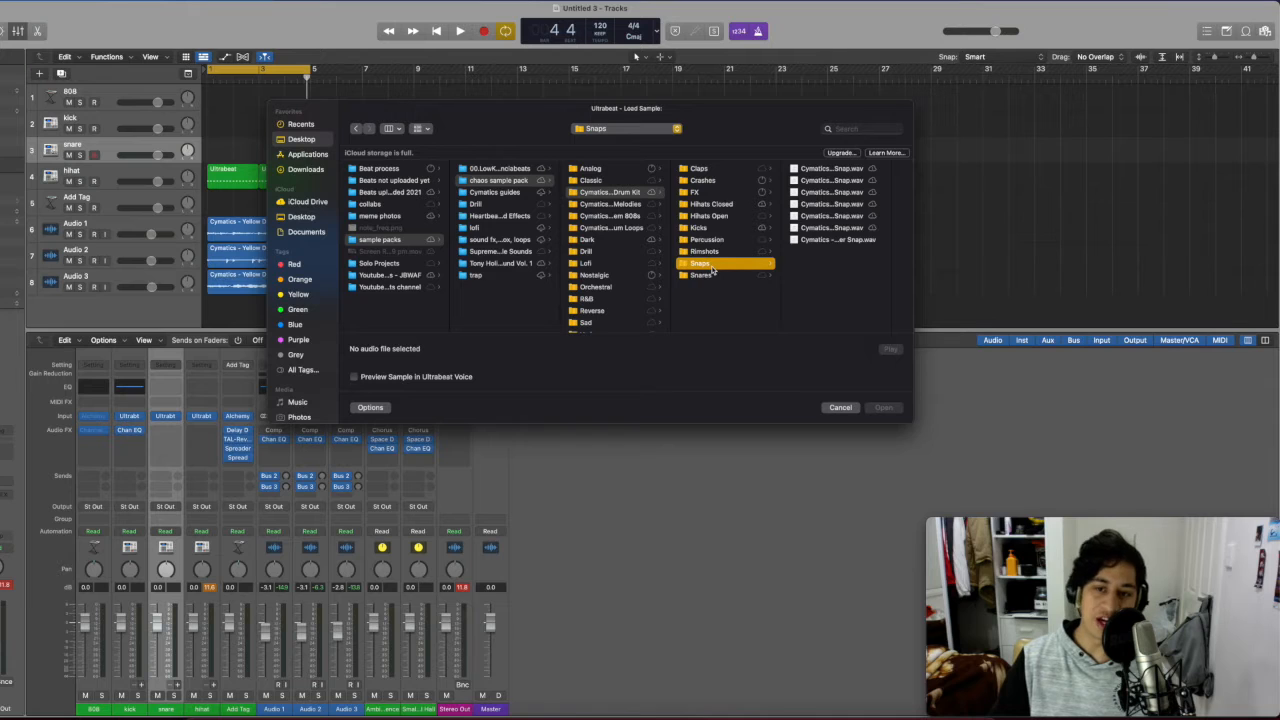
click(830, 216)
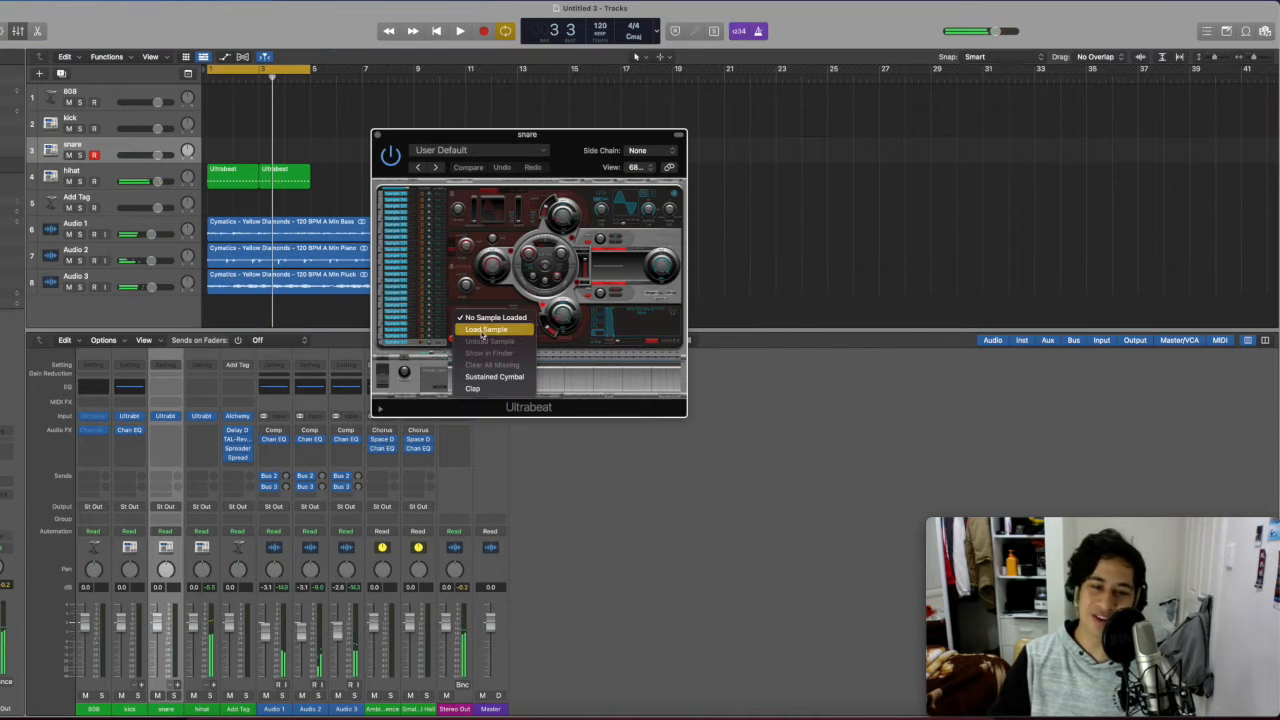
Load SNARE (1).wav from the LowKey Drum Kit's Snares folder into the snare track's Ultrabeat and play back the beat.
click(483, 331)
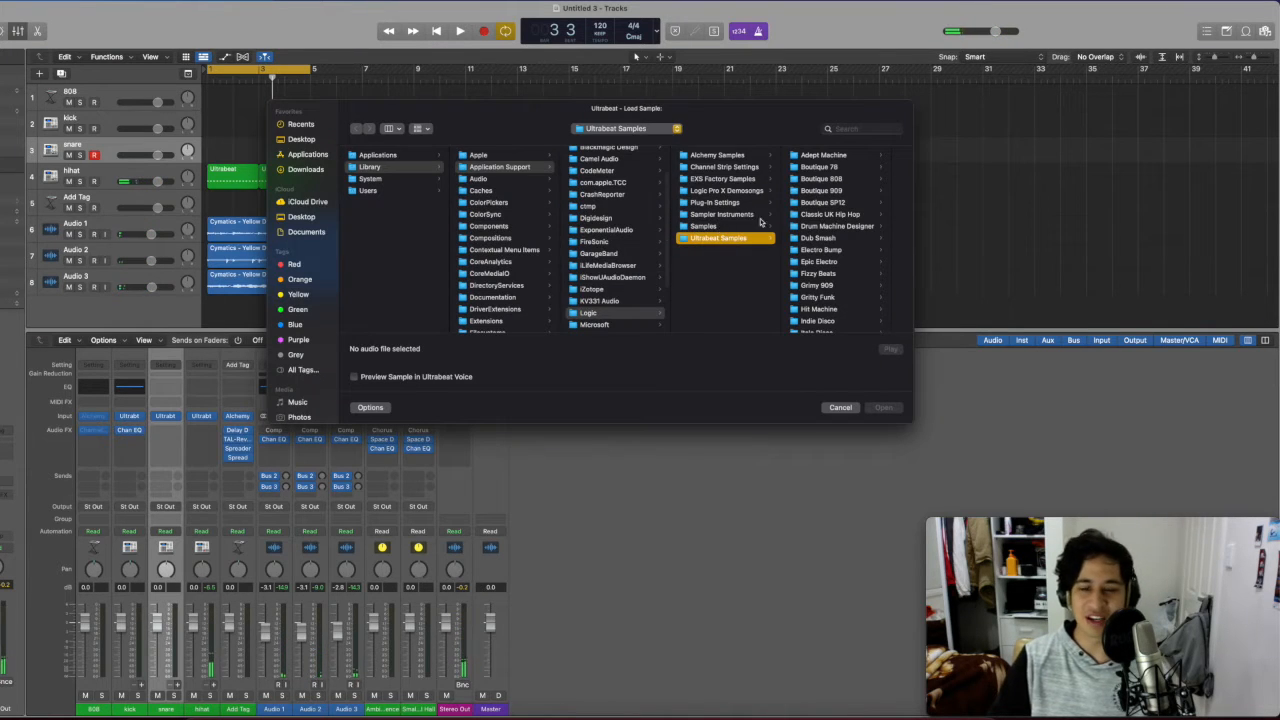
click(301, 139)
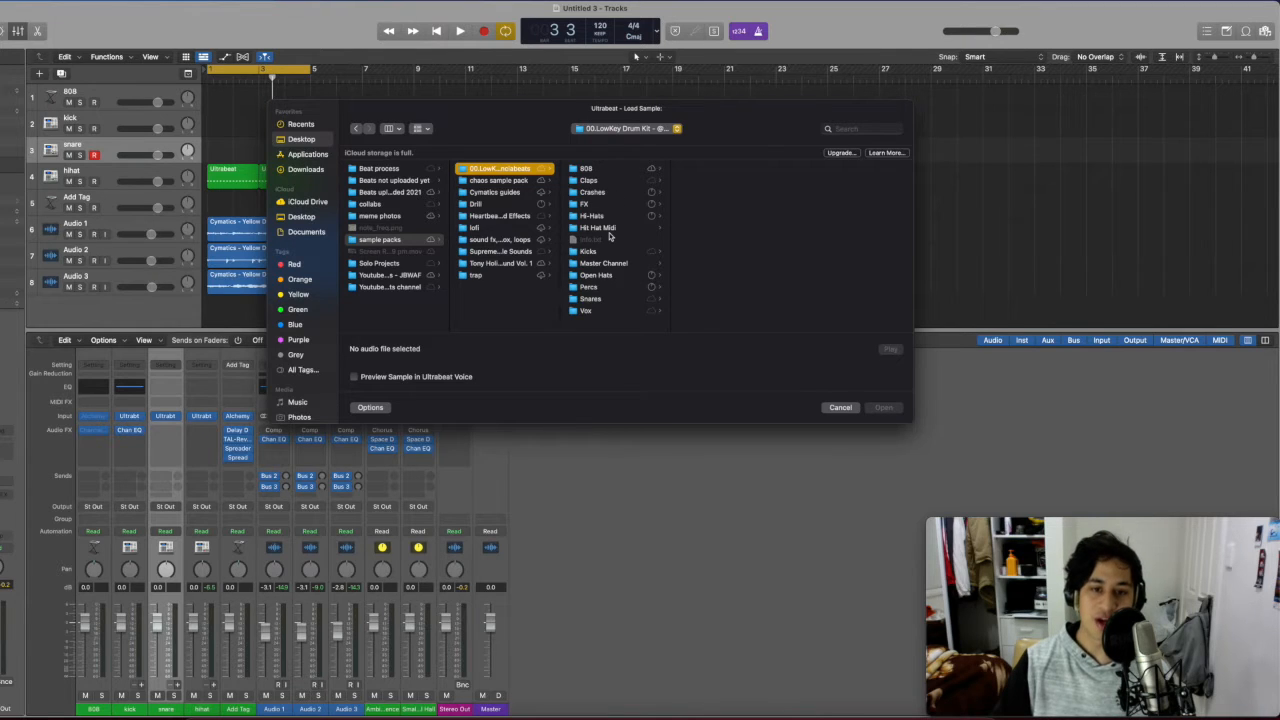
click(590, 299)
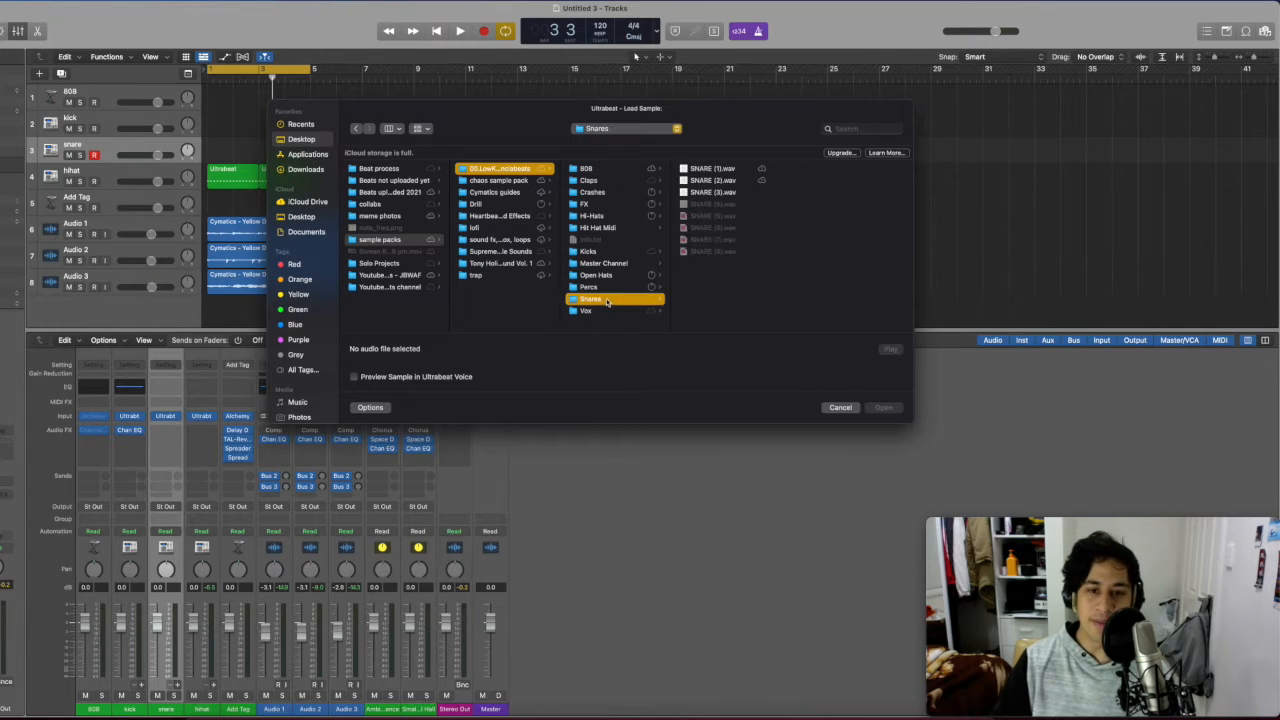
click(715, 170)
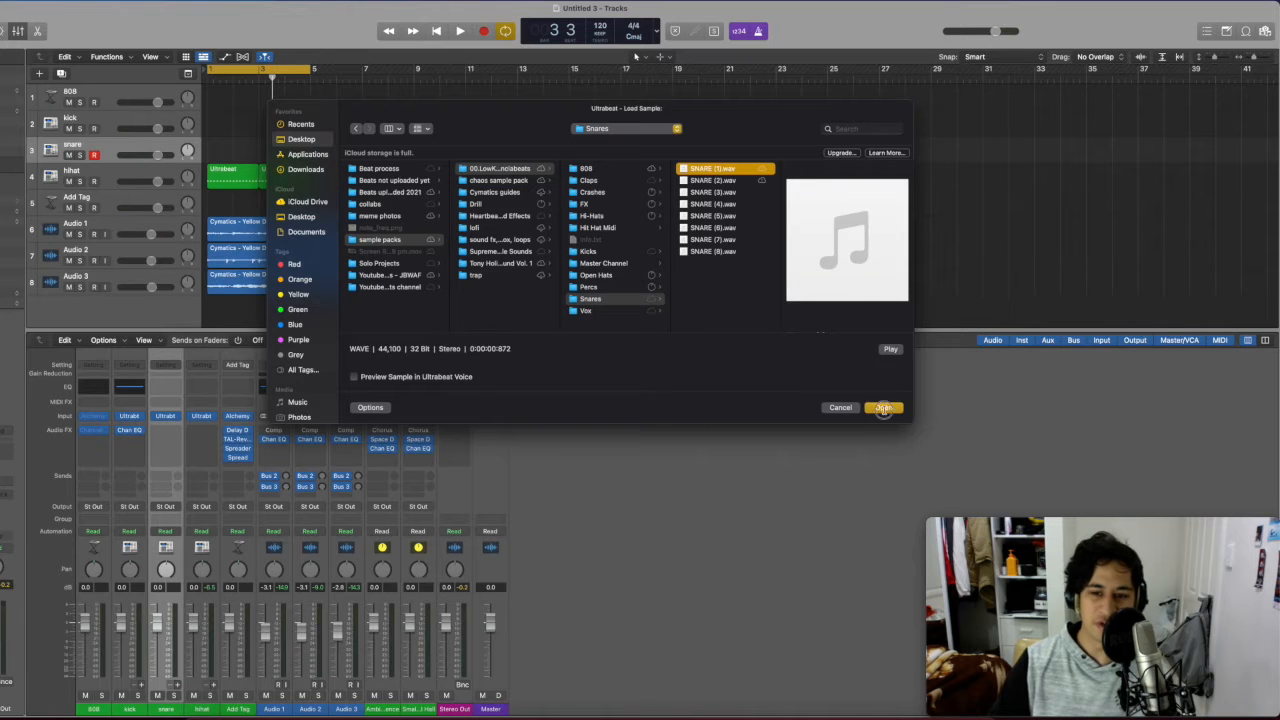
click(883, 408)
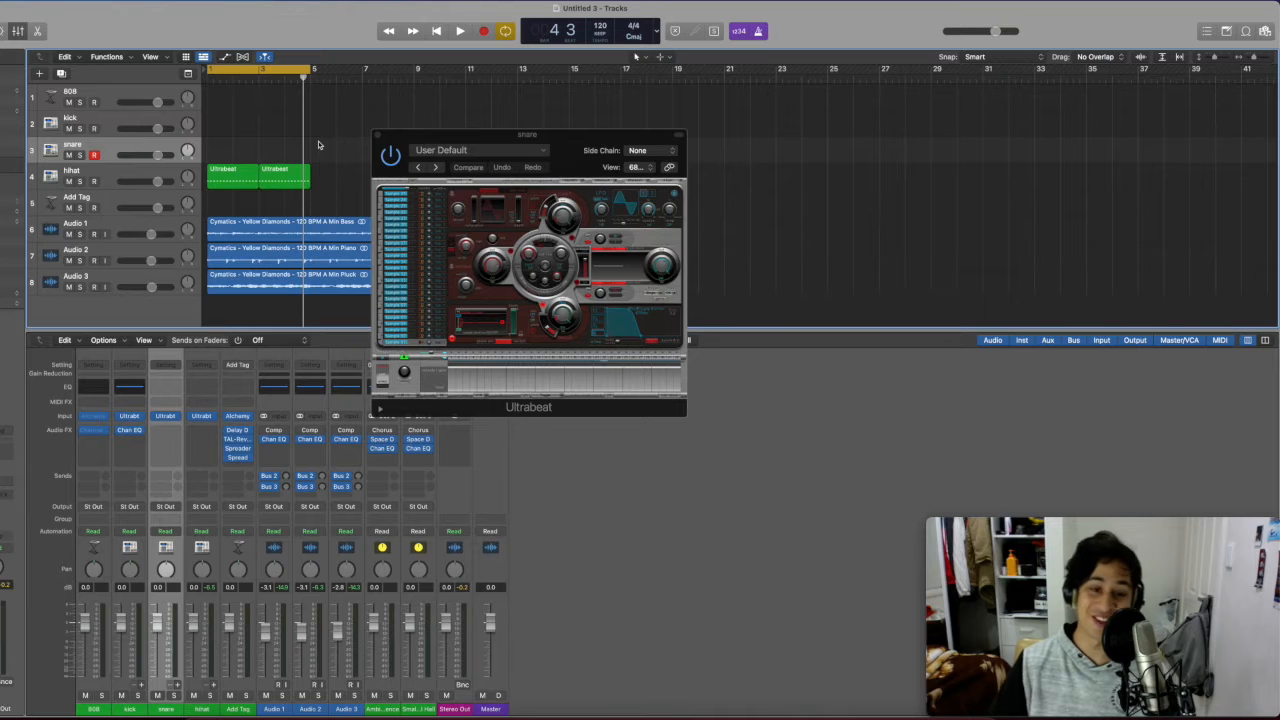
key(space)
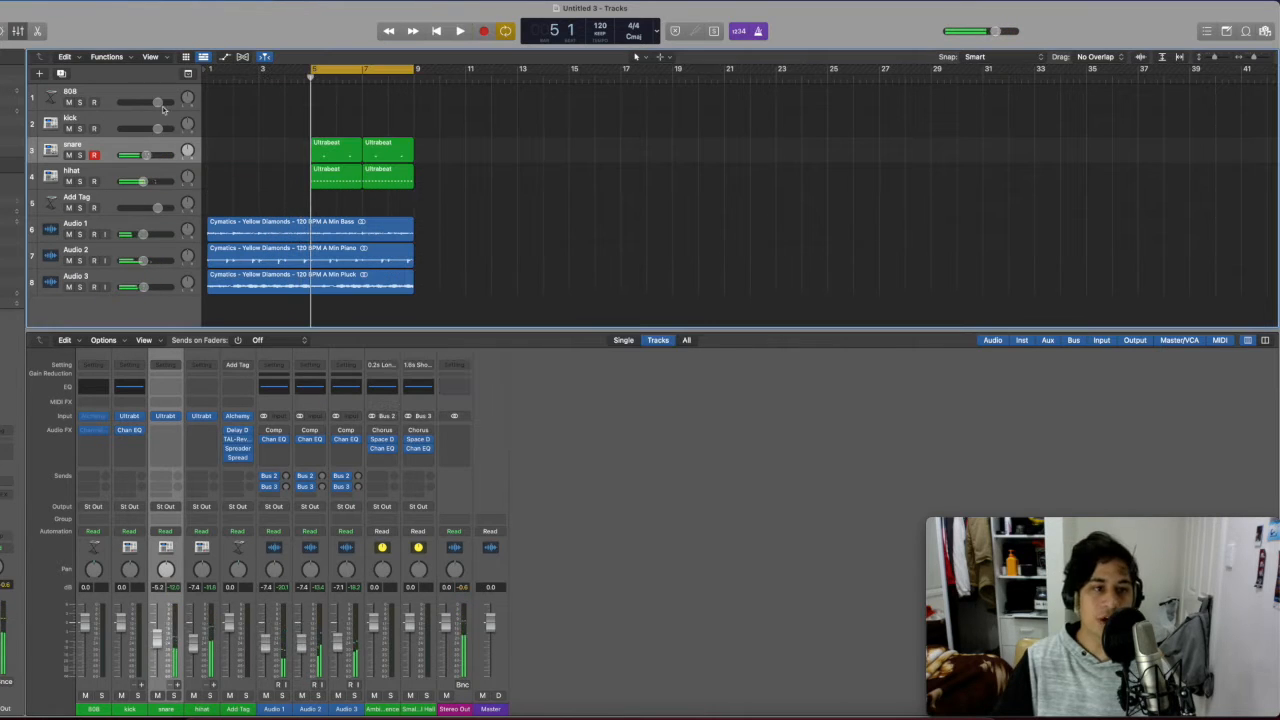
Open the kick track's Ultrabeat instrument, move its window clear of the existing regions and start playback.
click(128, 123)
click(129, 416)
drag(400, 149, 680, 90)
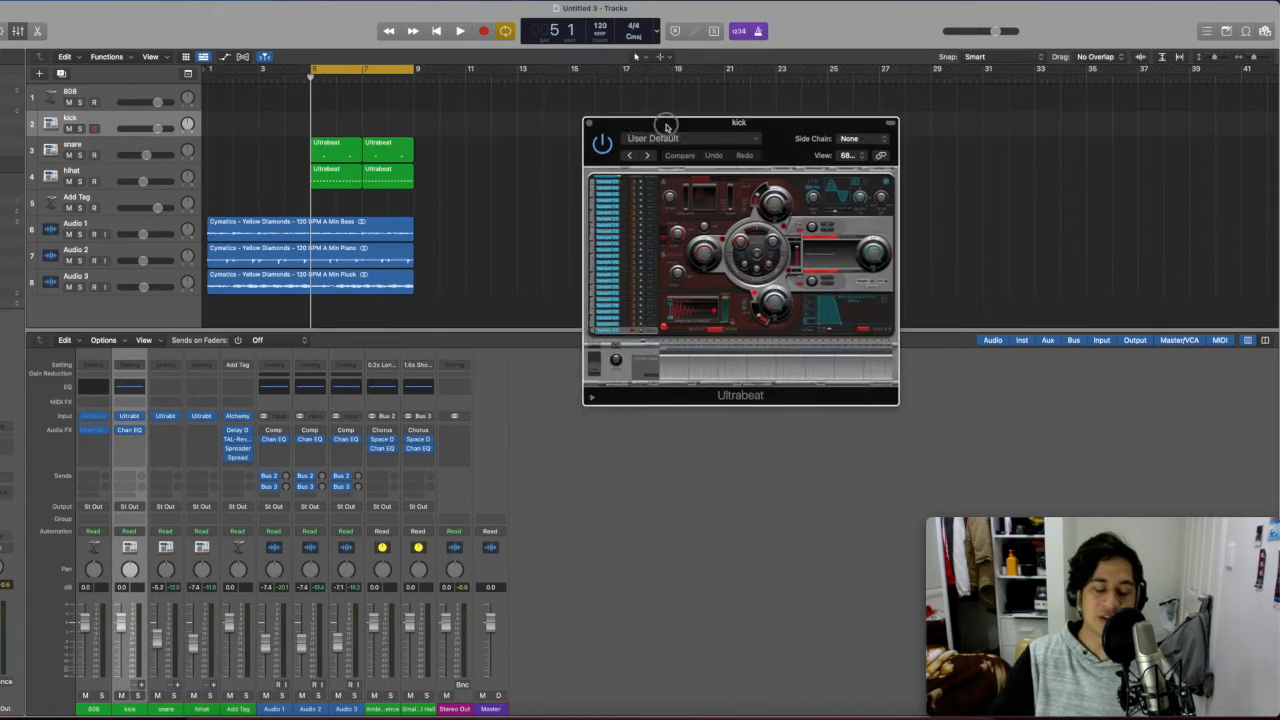
key(space)
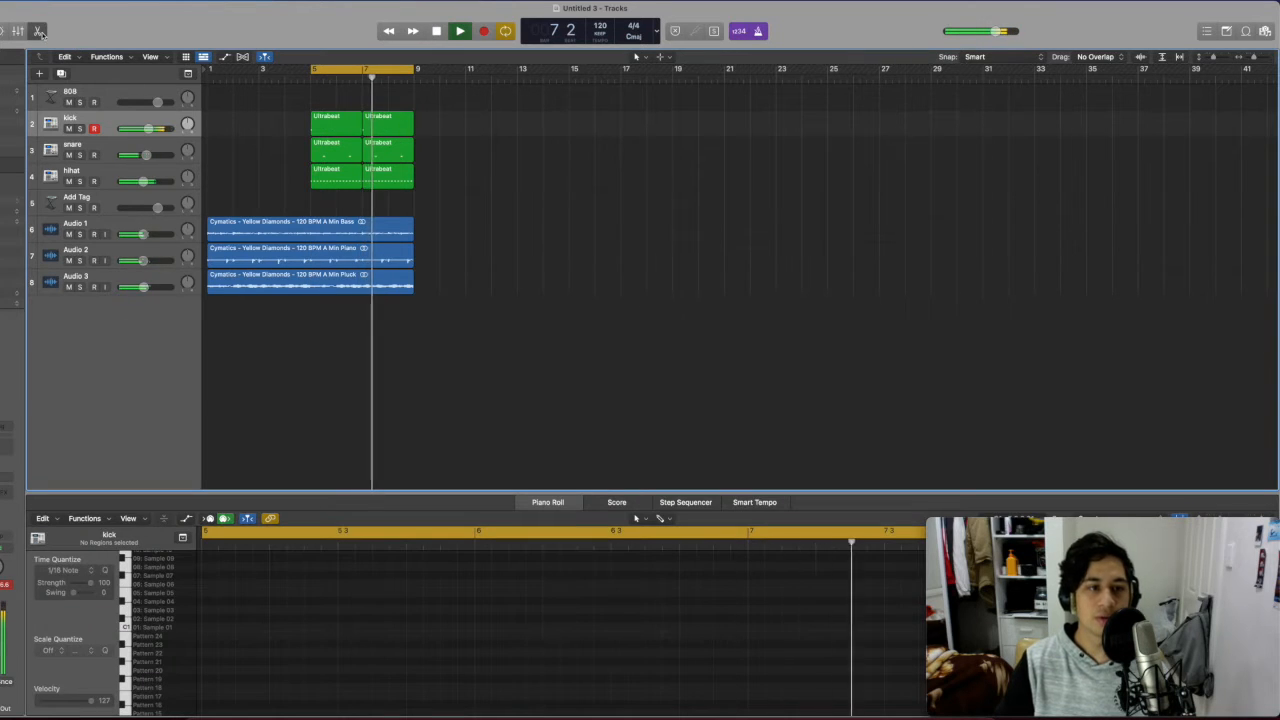
Hide the Piano Roll and the inspector and play back the kick, snare and hi-hat patterns with the loops.
key(e)
key(i)
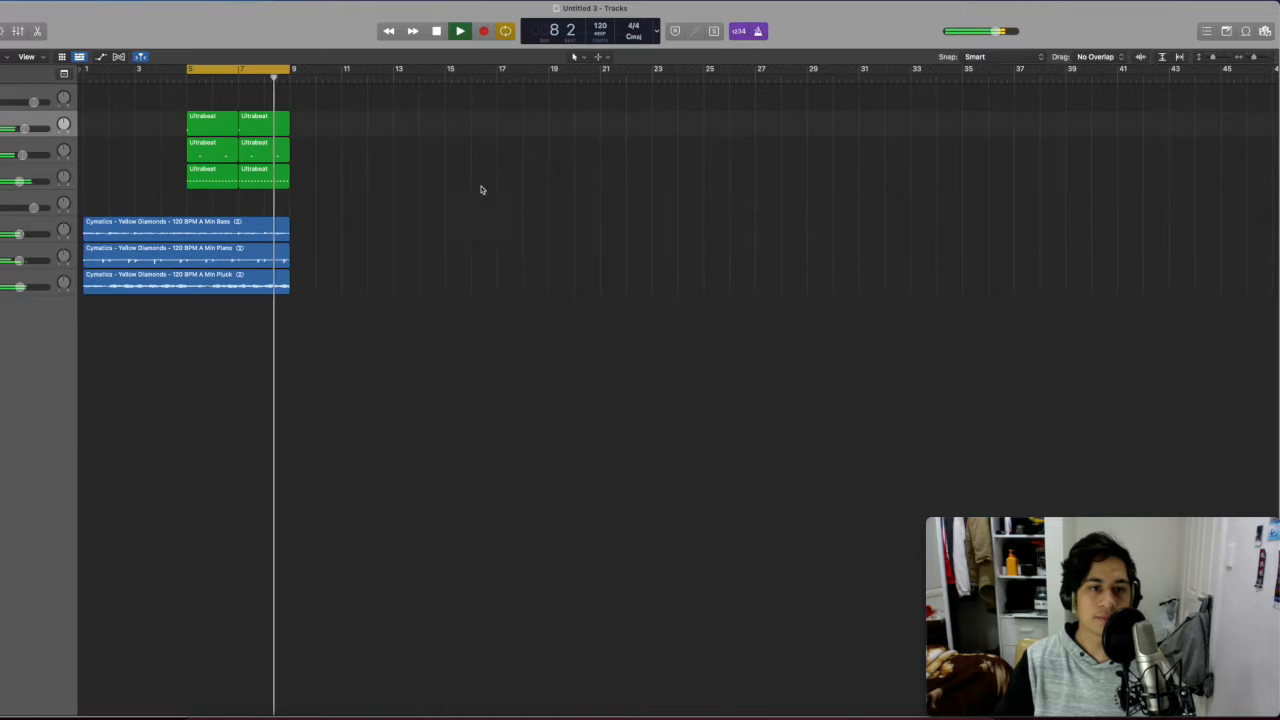
key(space)
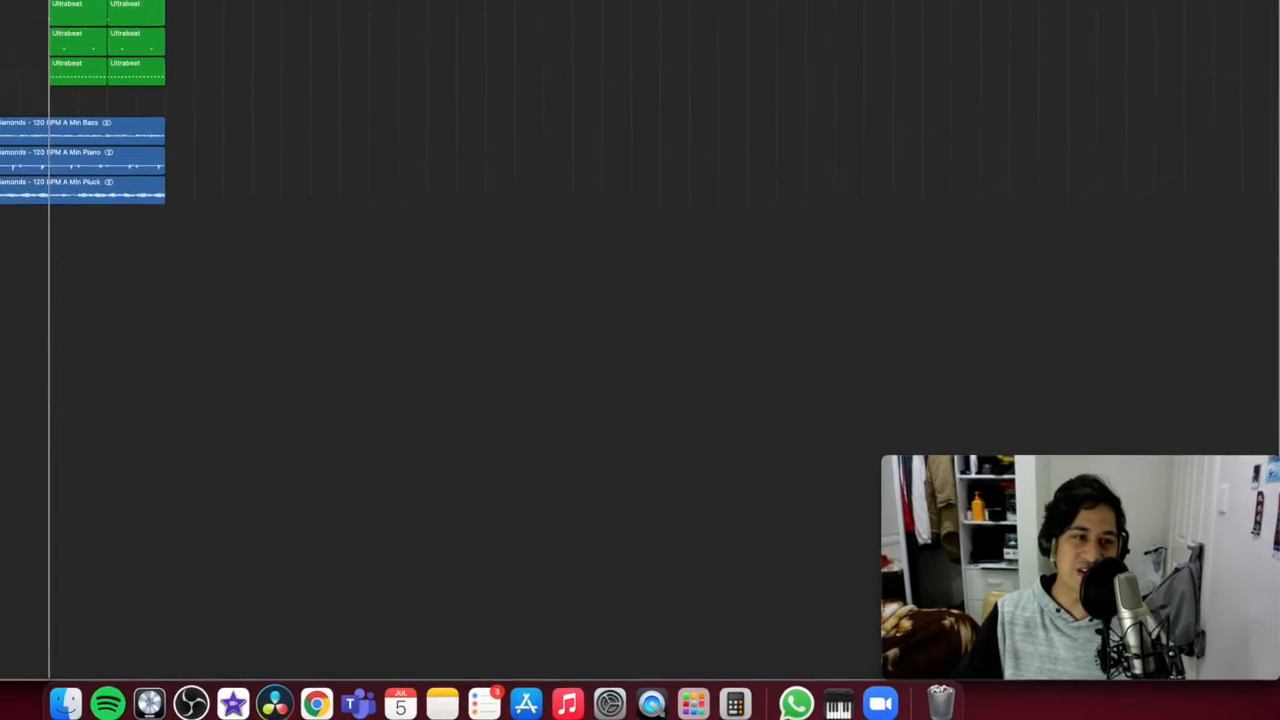
key(space)
key(space)
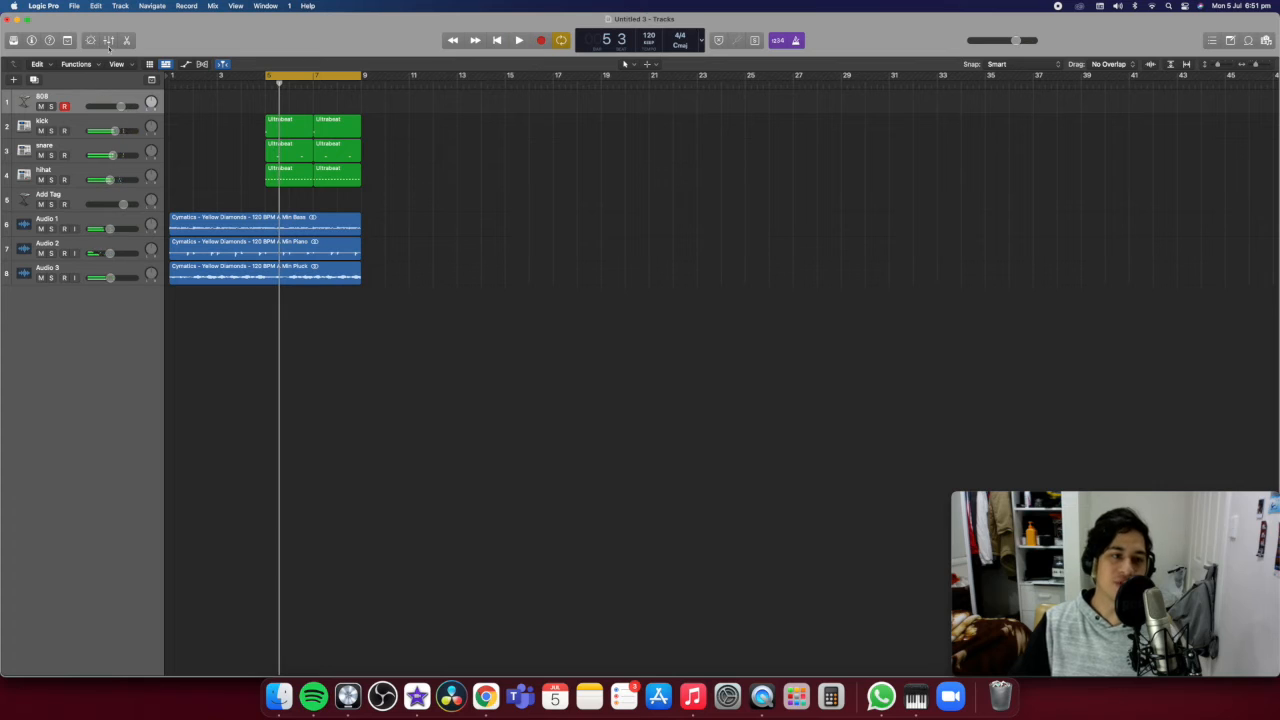
Show the mixer and load 808 (1)-24b.wav into Alchemy on the 808 track.
click(108, 40)
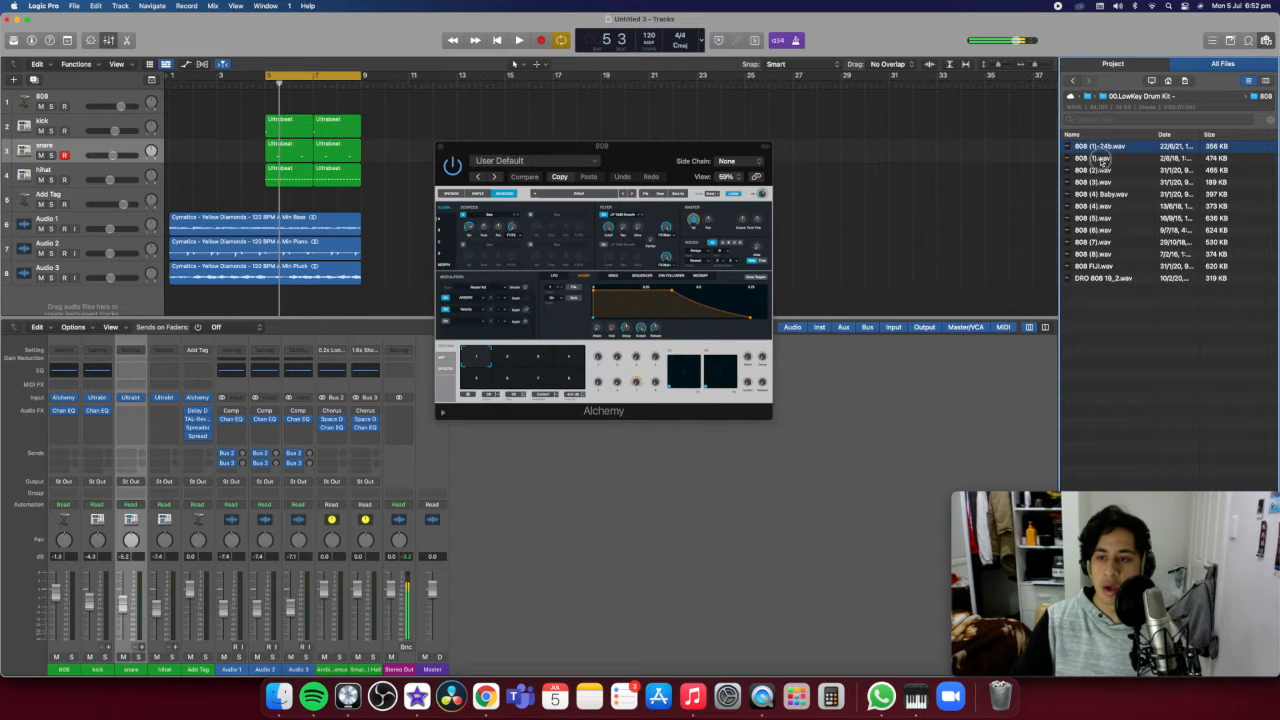
drag(1100, 147, 523, 220)
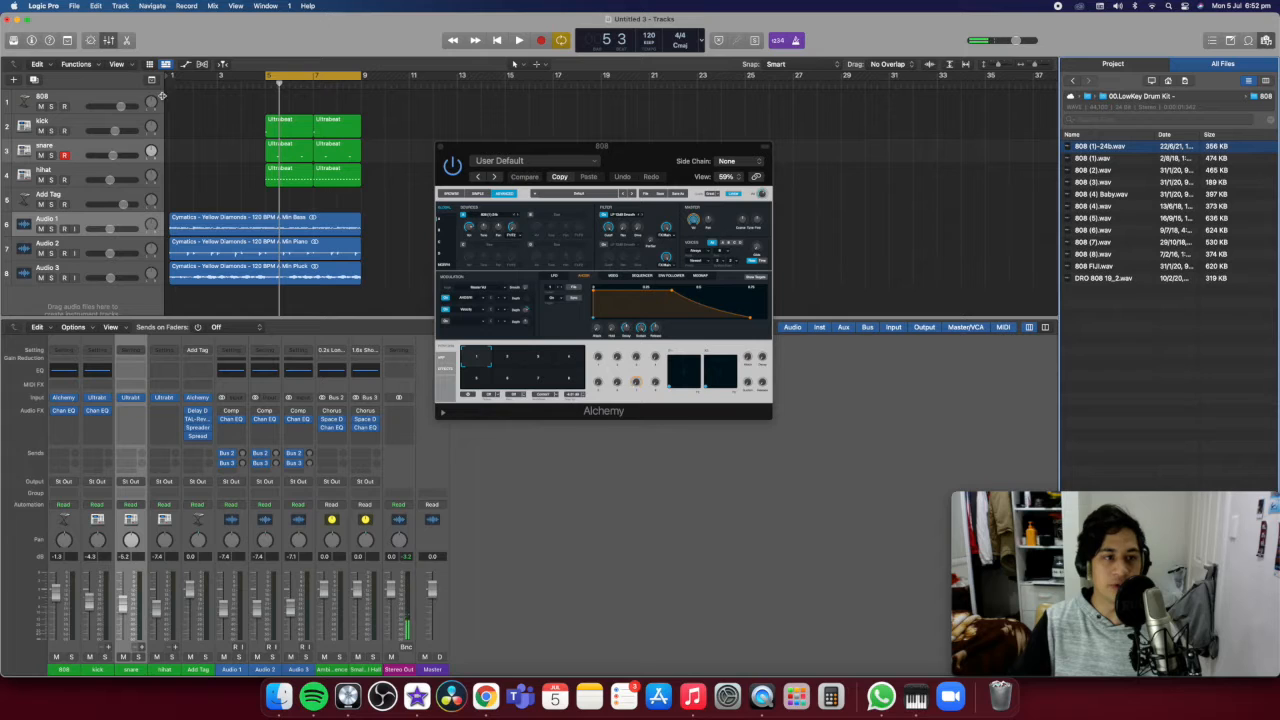
click(114, 97)
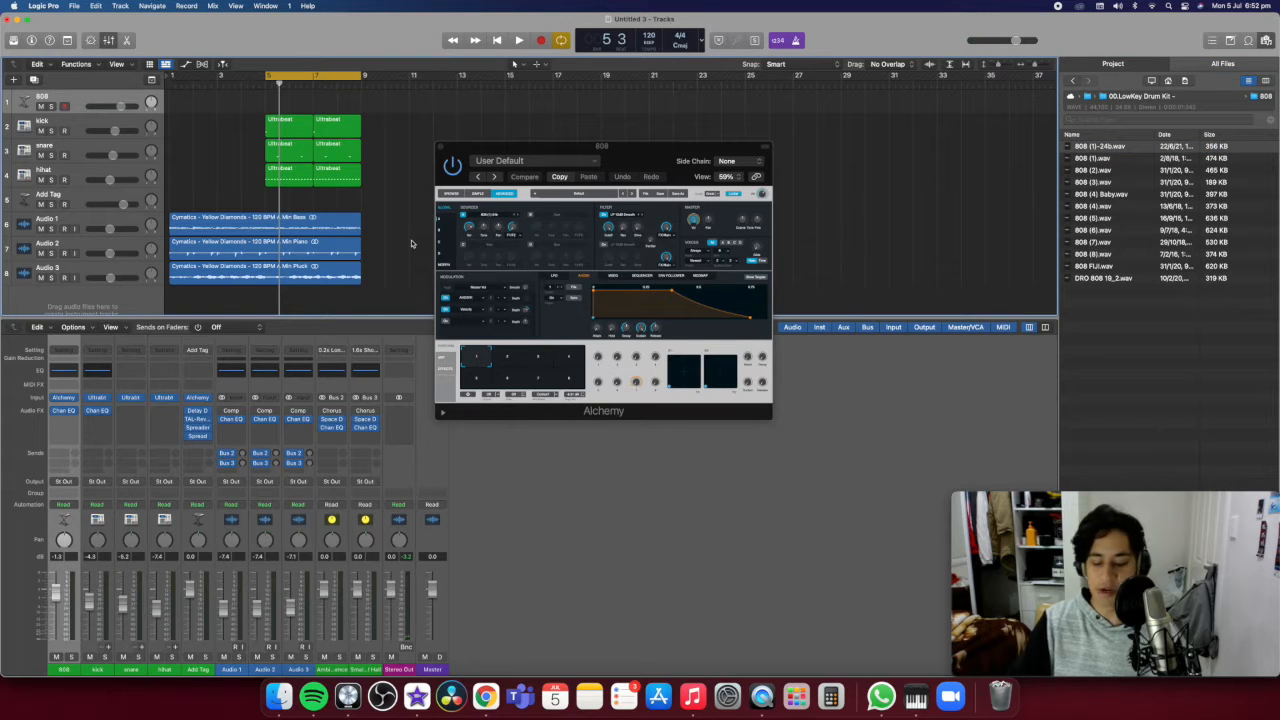
Open the Piano Roll for the 808 track and create a one-bar region with a note at bar 5.
key(p)
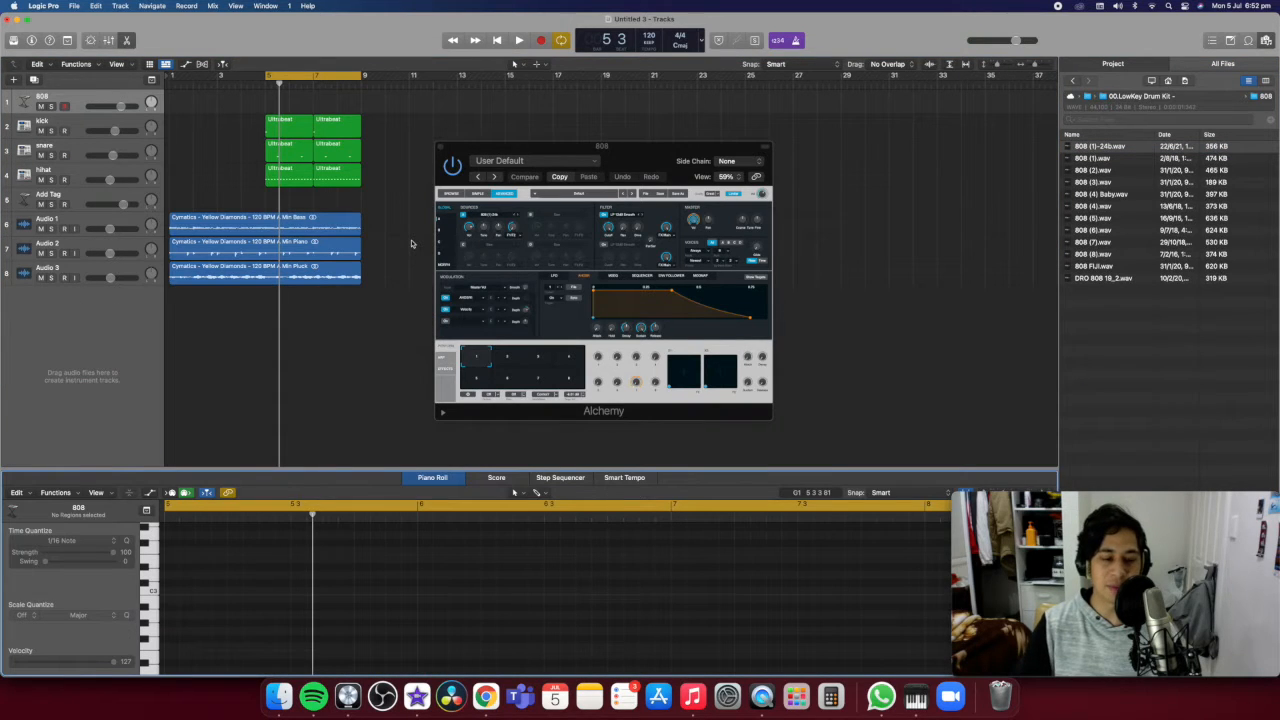
click(266, 84)
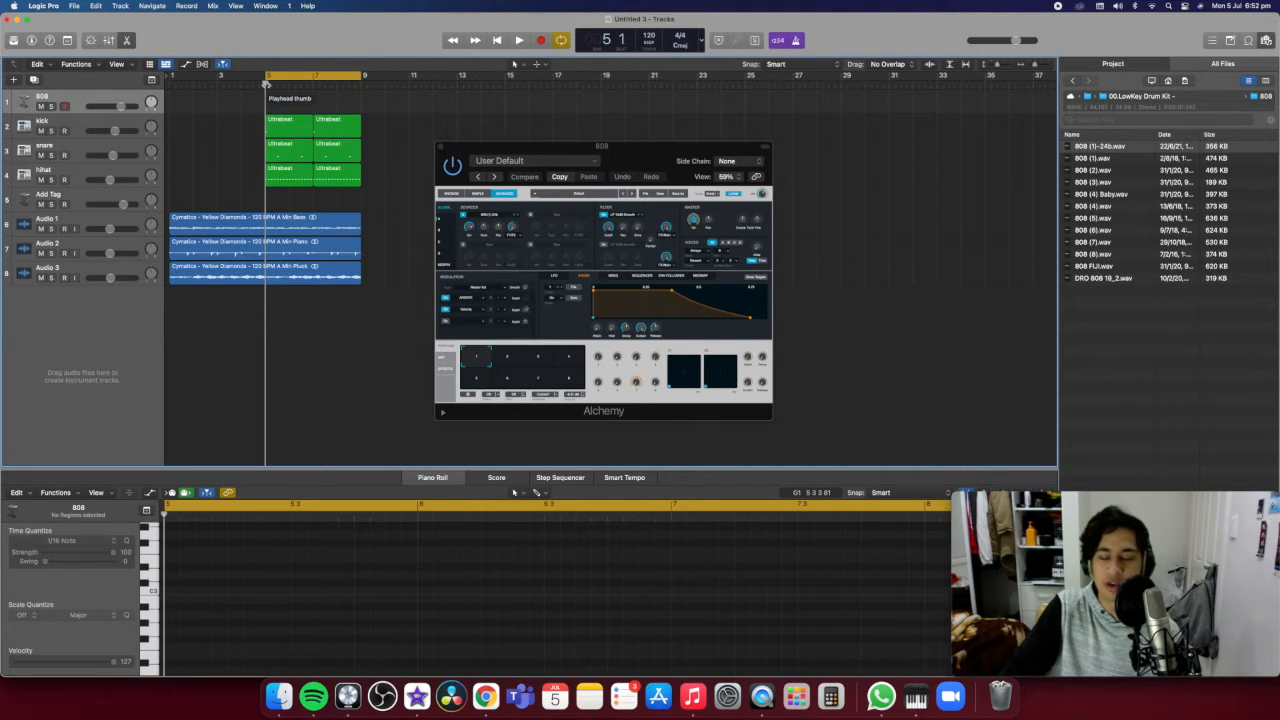
right_click(172, 534)
click(184, 543)
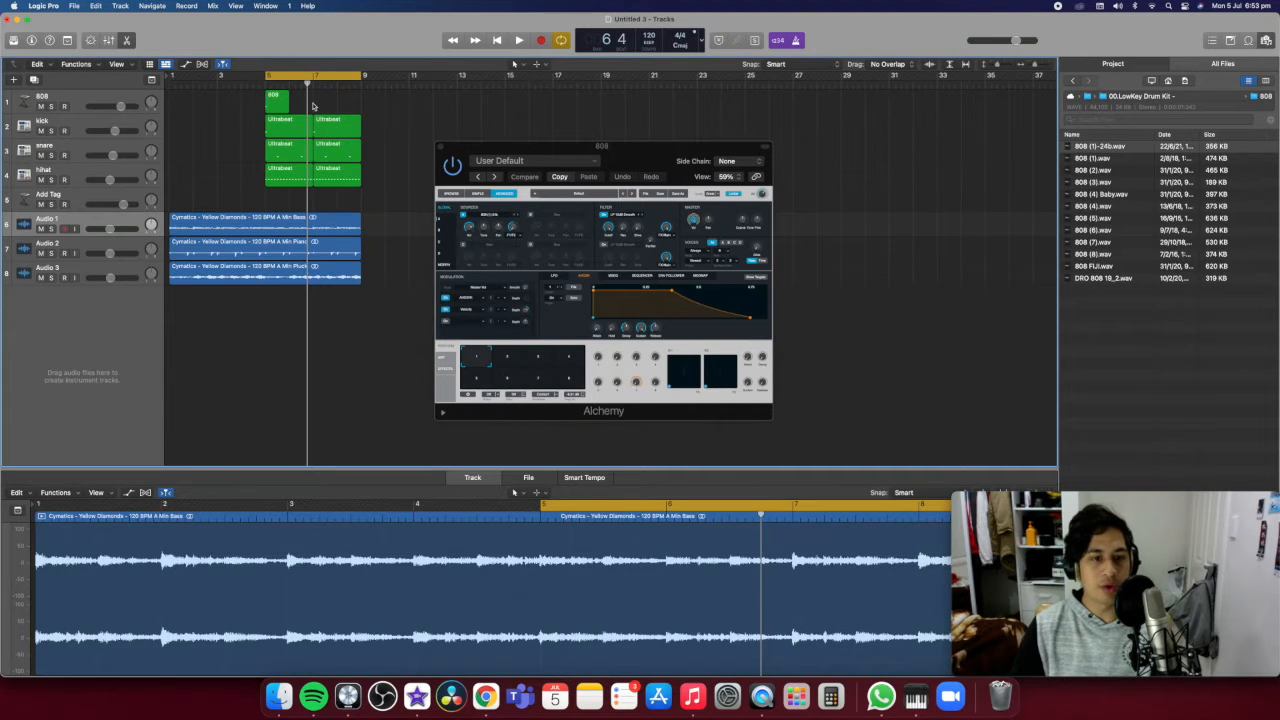
click(276, 98)
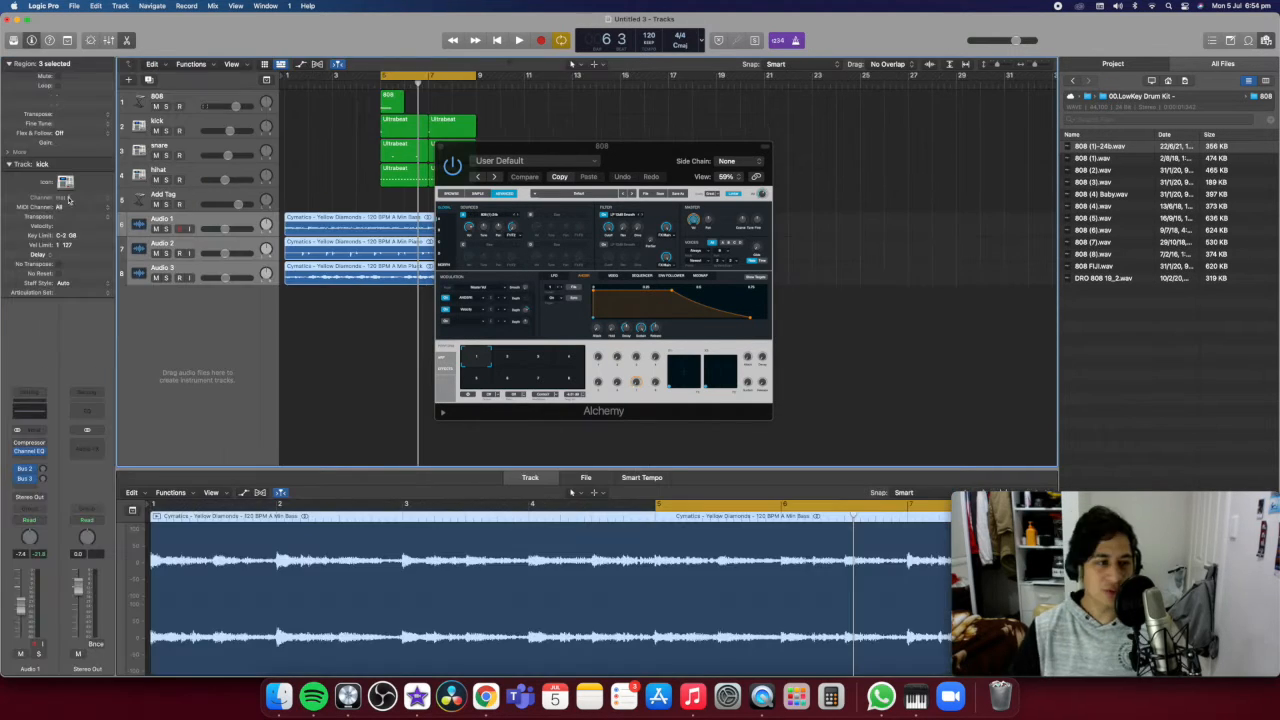
Transpose the three Yellow Diamonds audio regions up by 3 semitones and play them back.
drag(67, 117, 71, 107)
key(c)
key(Return)
key(space)
key(space)
Play back from bar 5 to check the long 808 note against the drums and the transposed loops.
click(377, 87)
key(c)
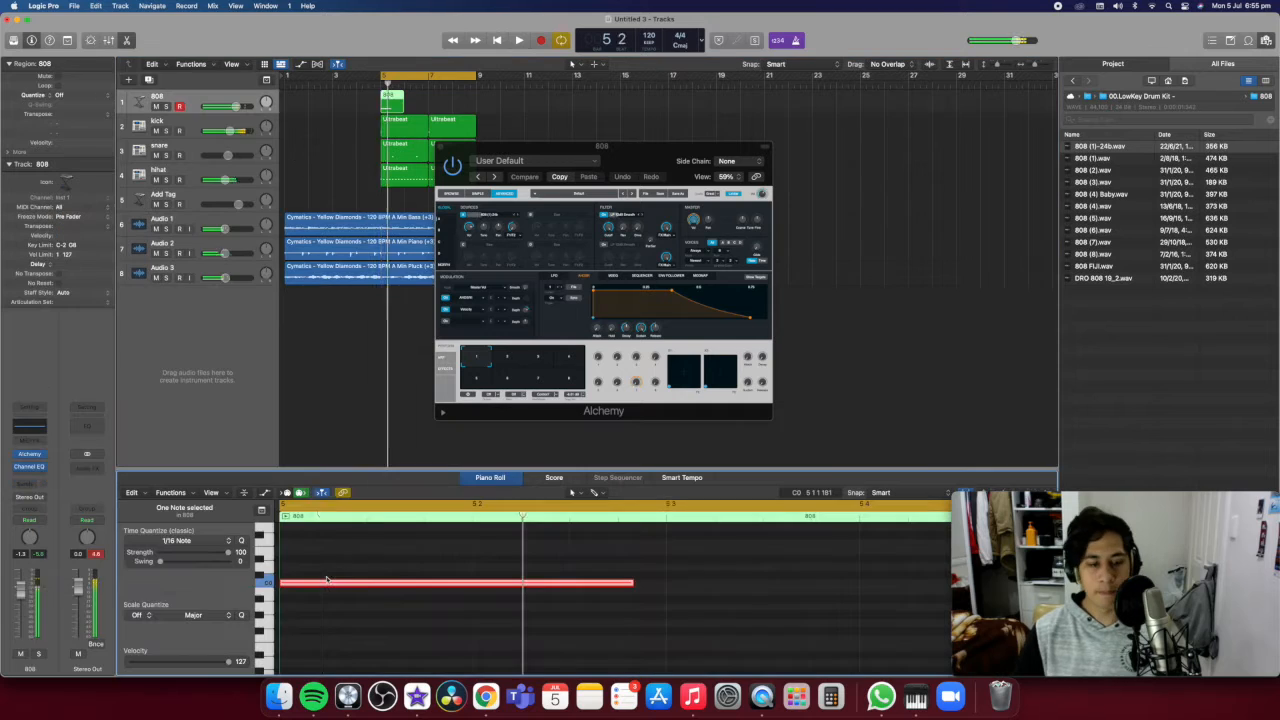
key(space)
key(space)
click(384, 348)
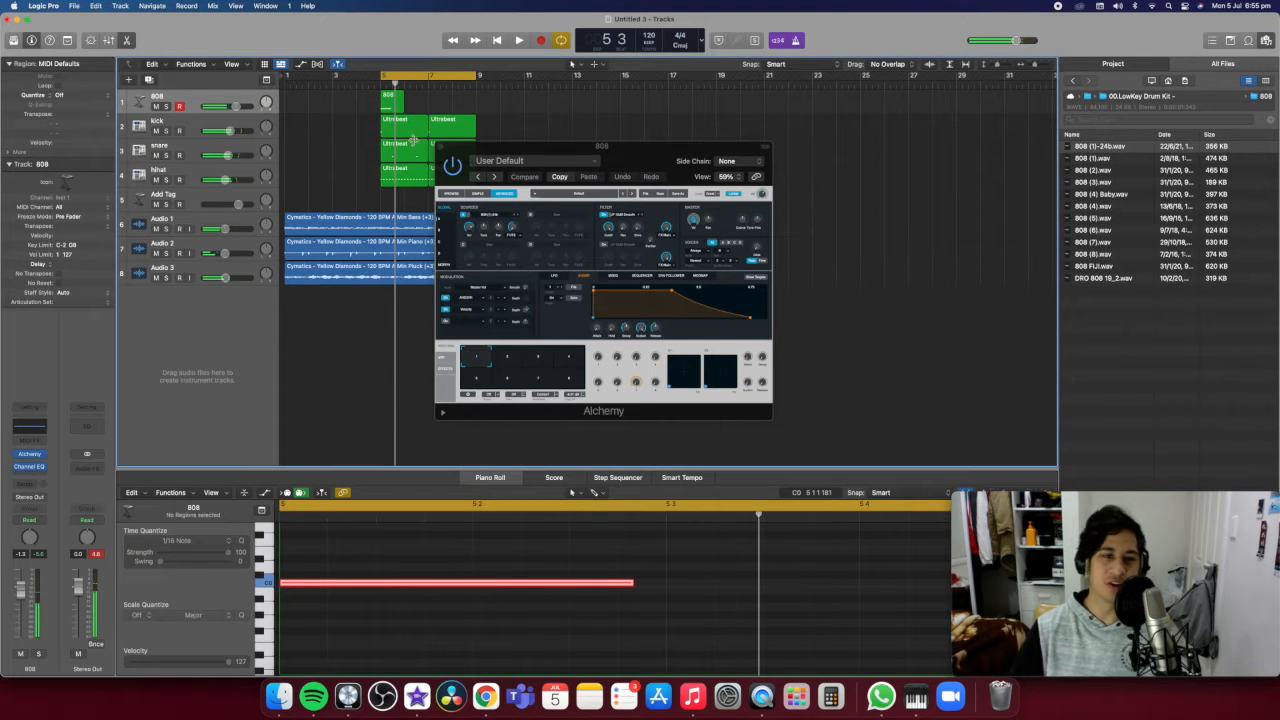
click(350, 580)
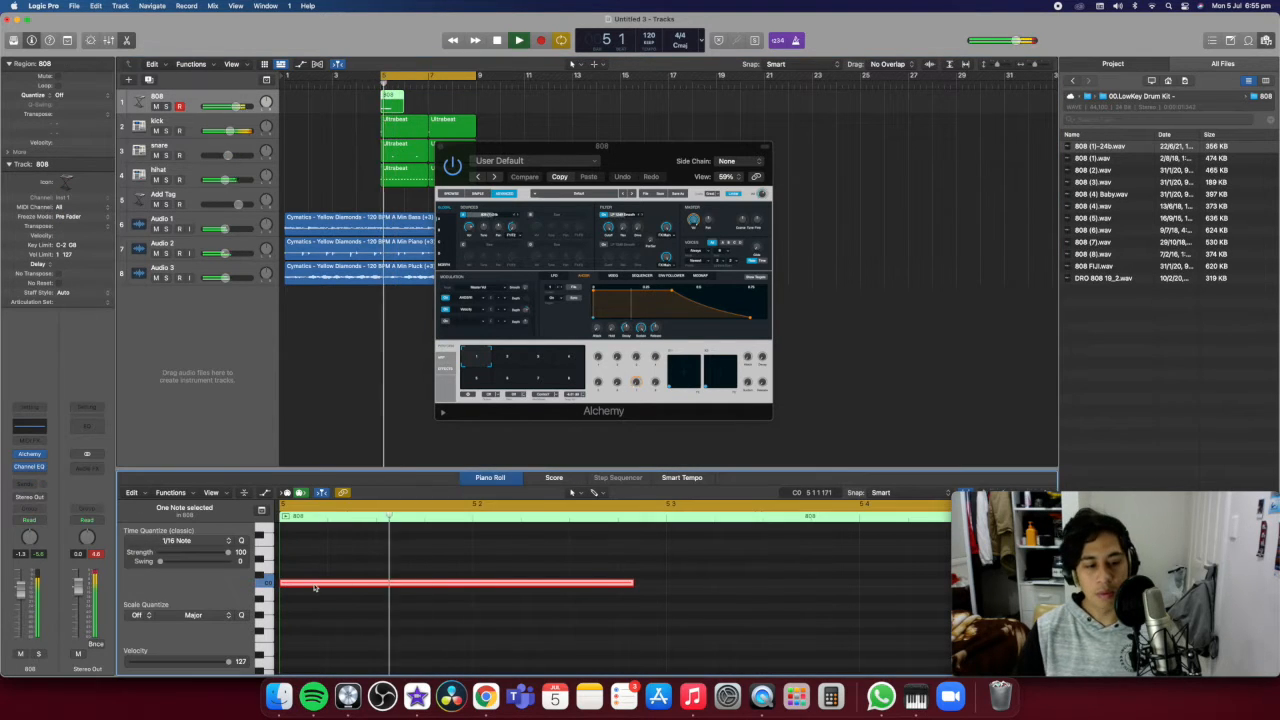
click(372, 371)
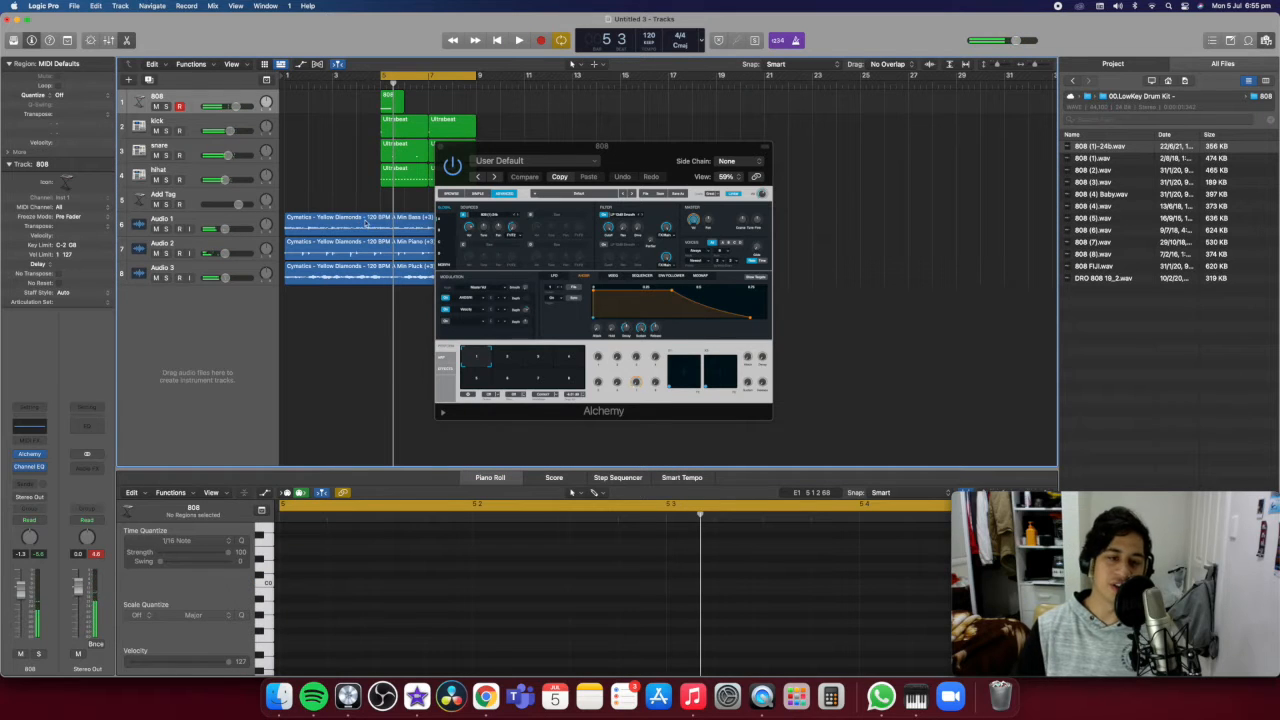
Copy the 808 region from bar 5 to bar 7 and listen to the result.
click(392, 110)
click(429, 106)
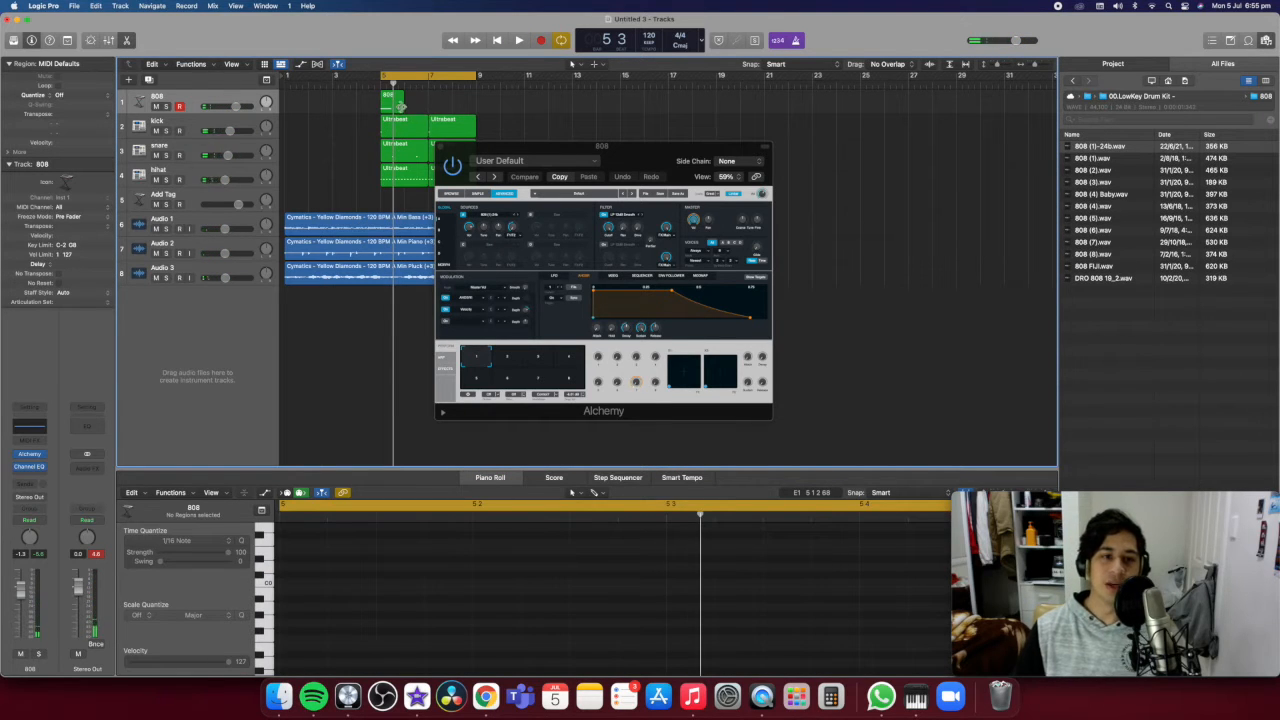
click(399, 105)
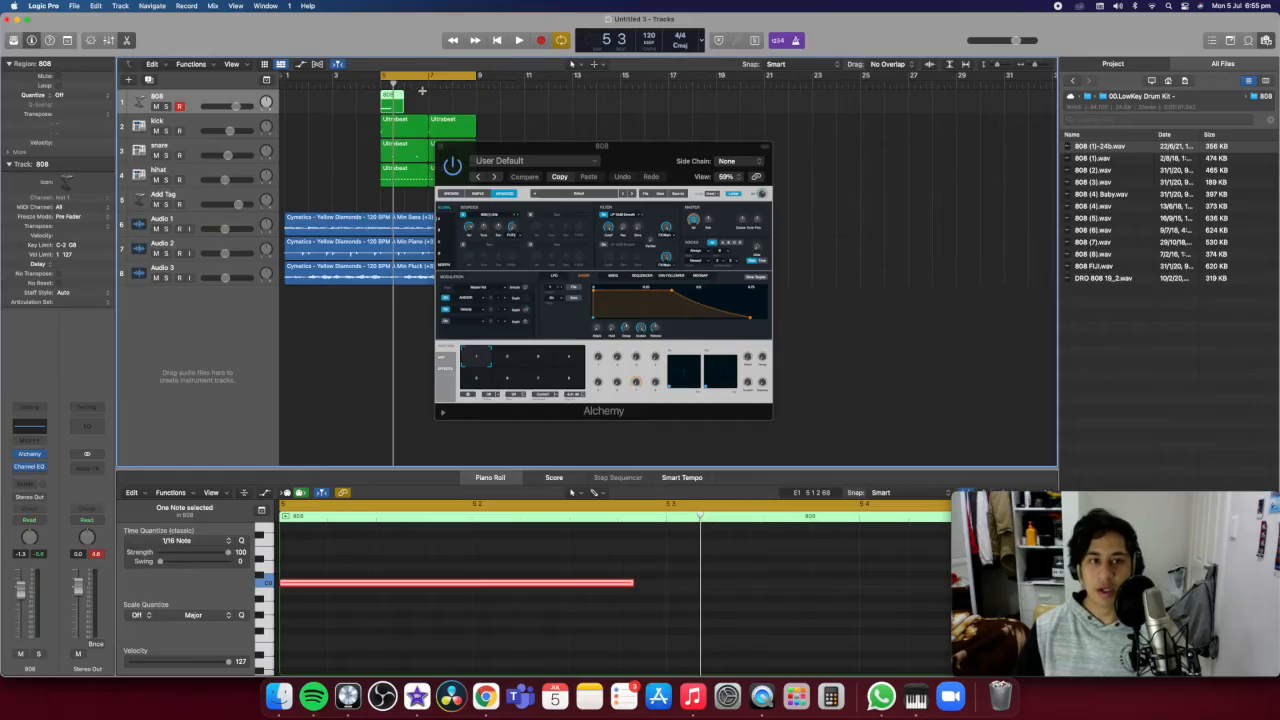
click(429, 86)
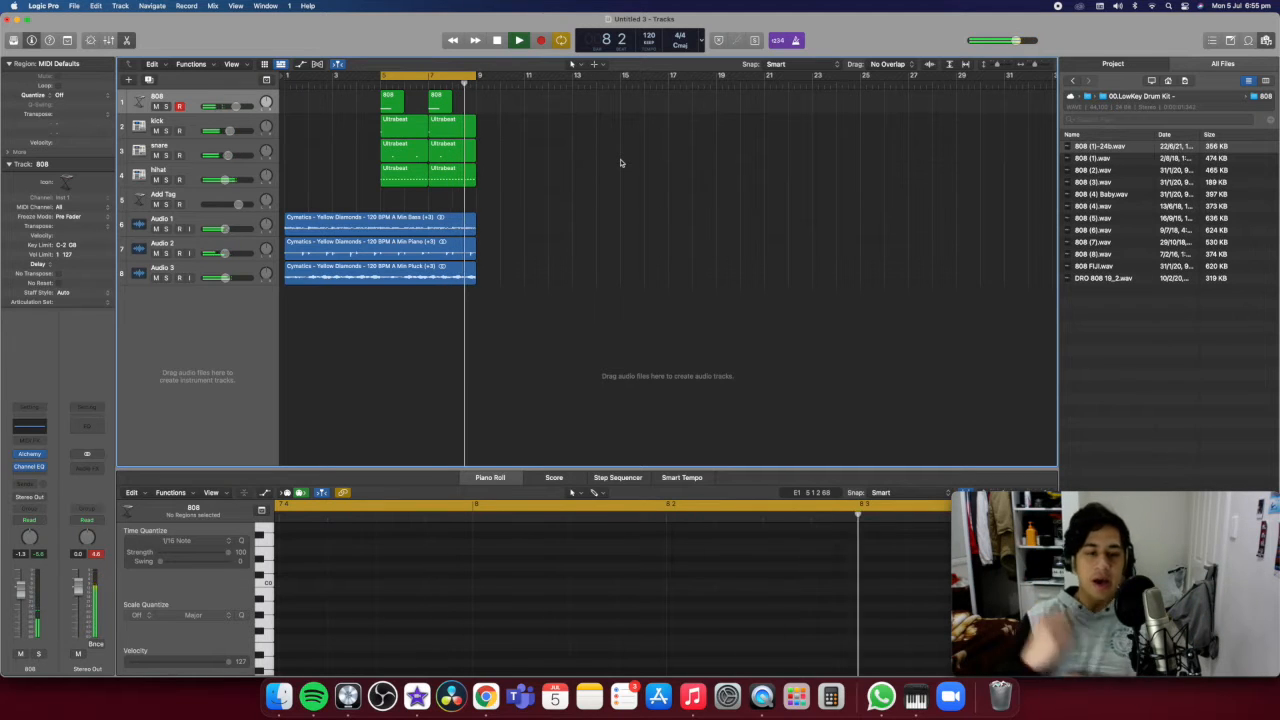
key(space)
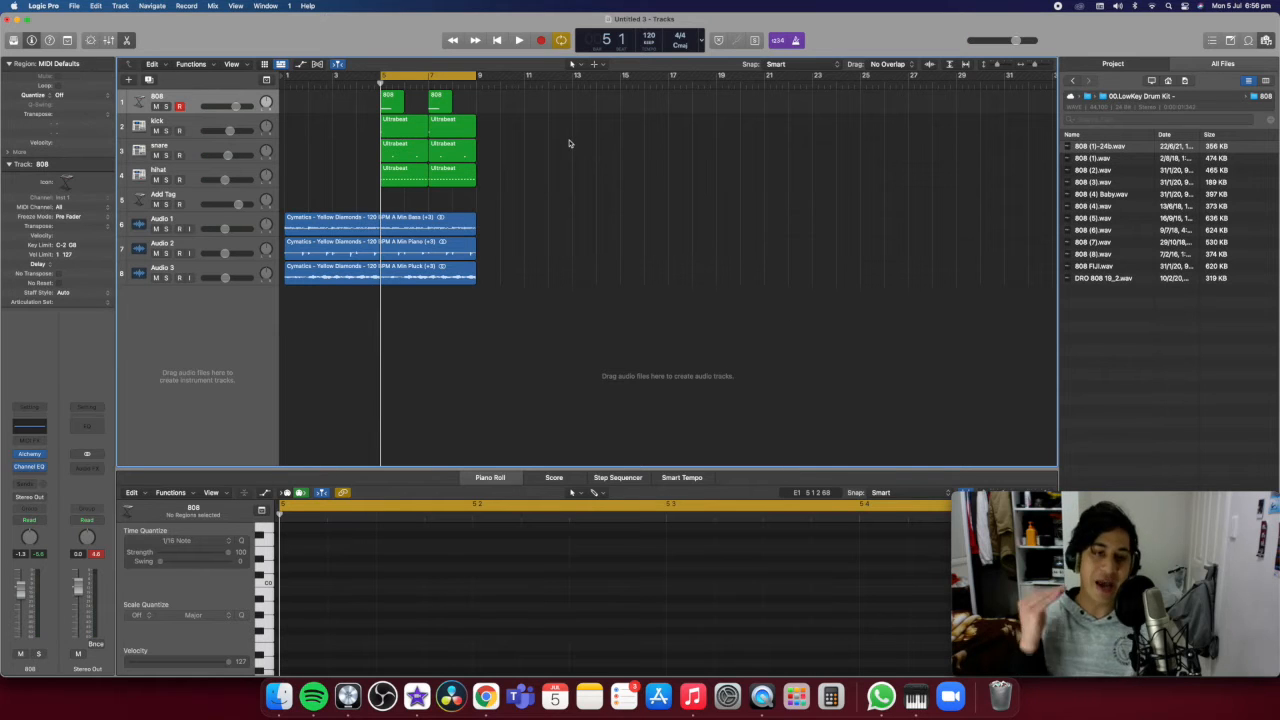
Select the eight 808, kick, snare and hihat regions in bars 5 to 8 and play them back.
drag(513, 188, 385, 90)
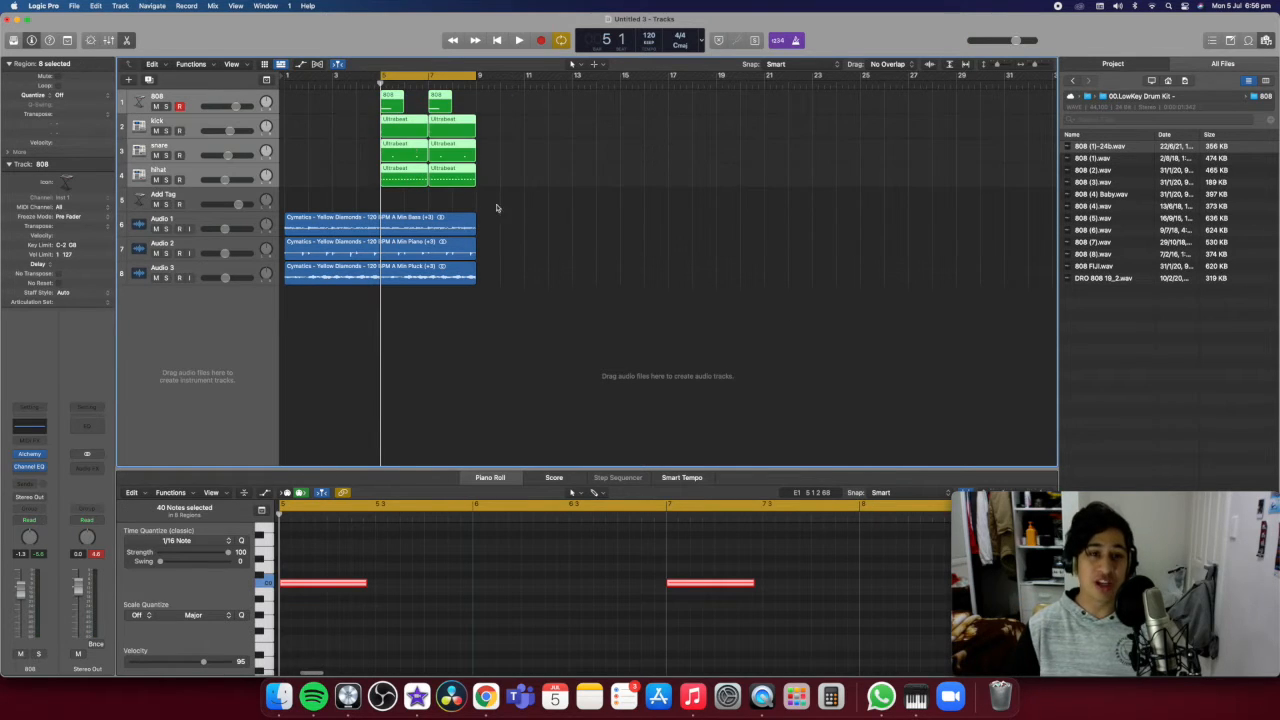
key(space)
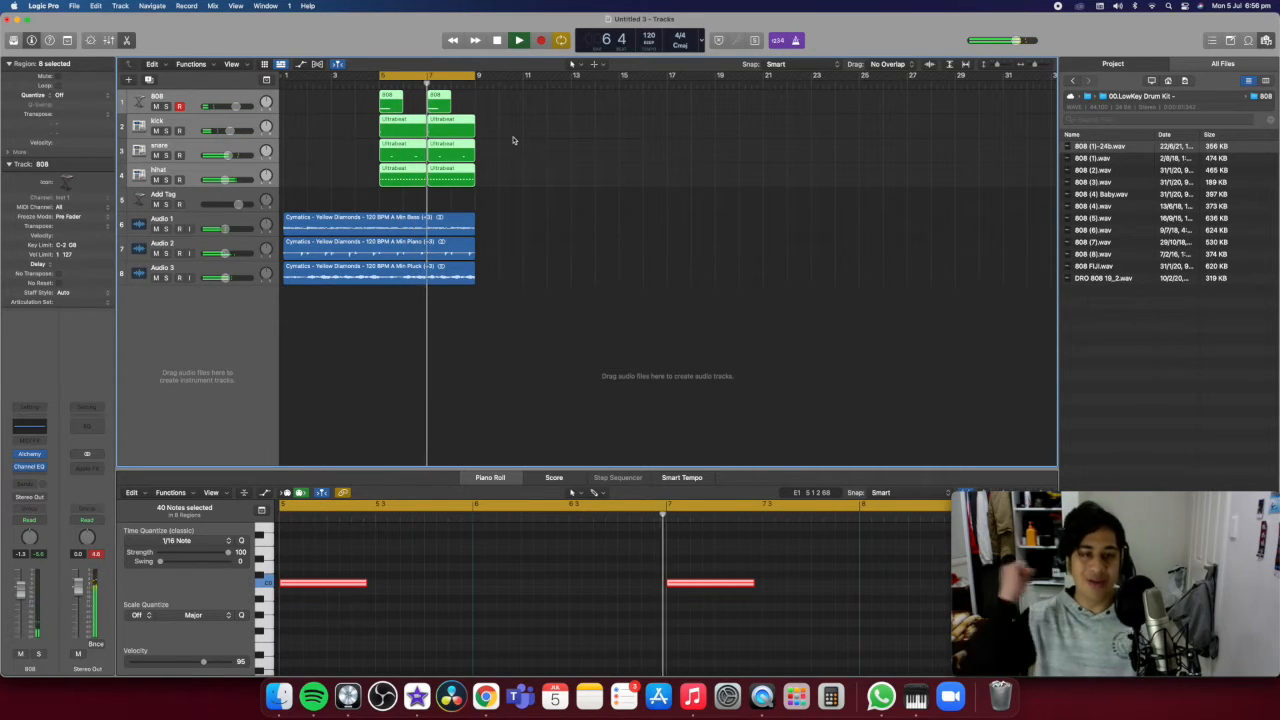
key(space)
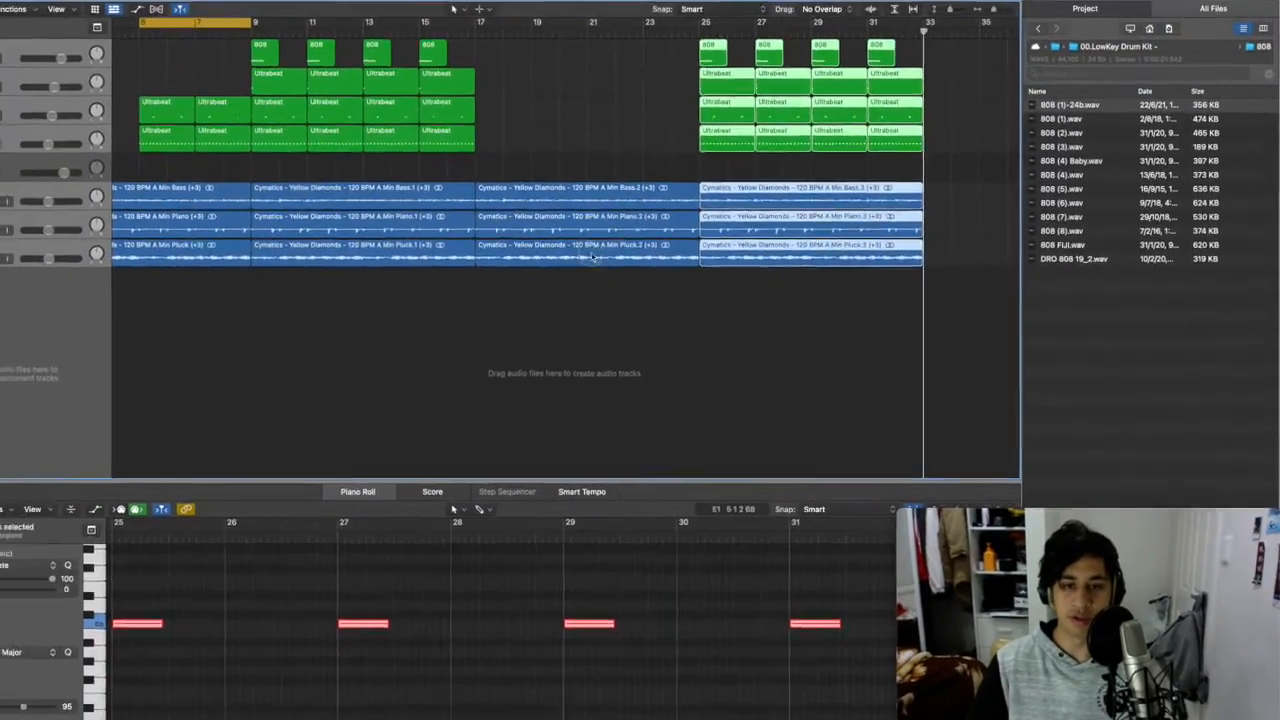
Review the arrangement section by section, selecting the loop, drum and 808 regions of each block across bars 1 to 40.
click(544, 110)
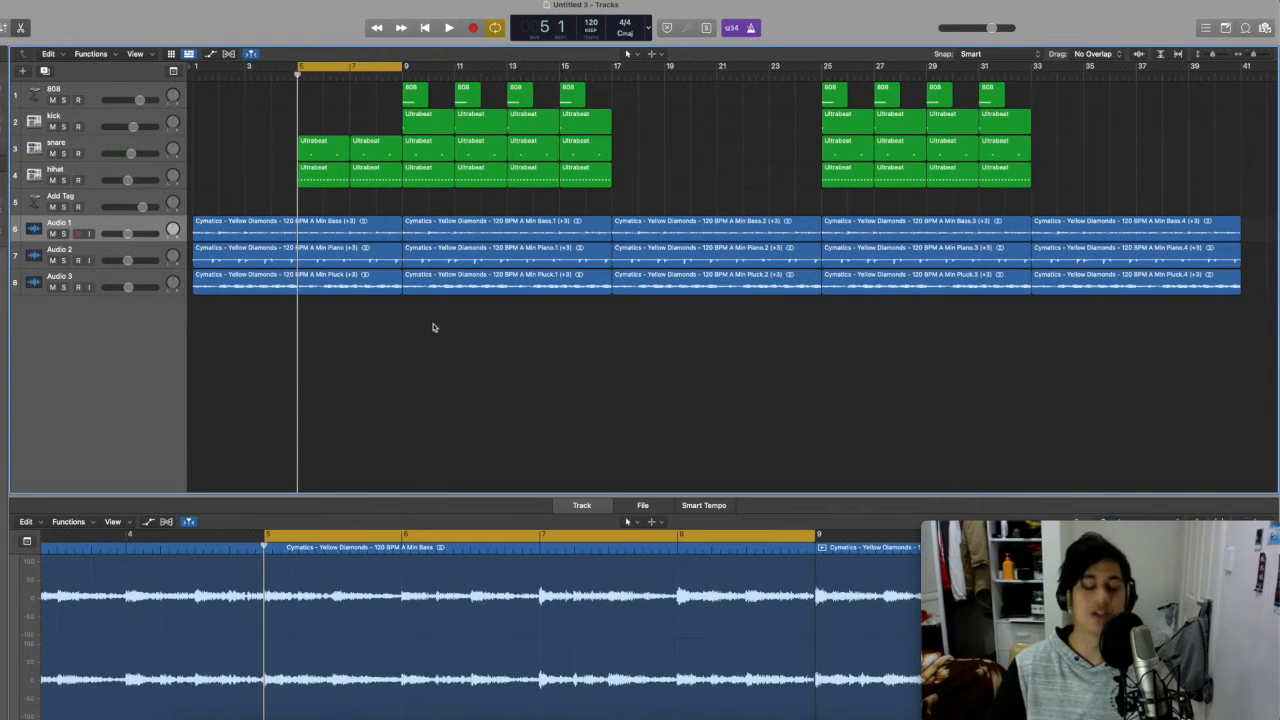
drag(338, 280, 346, 110)
drag(441, 372, 580, 86)
scroll(569, 288, right, 3)
scroll(569, 288, right, 2)
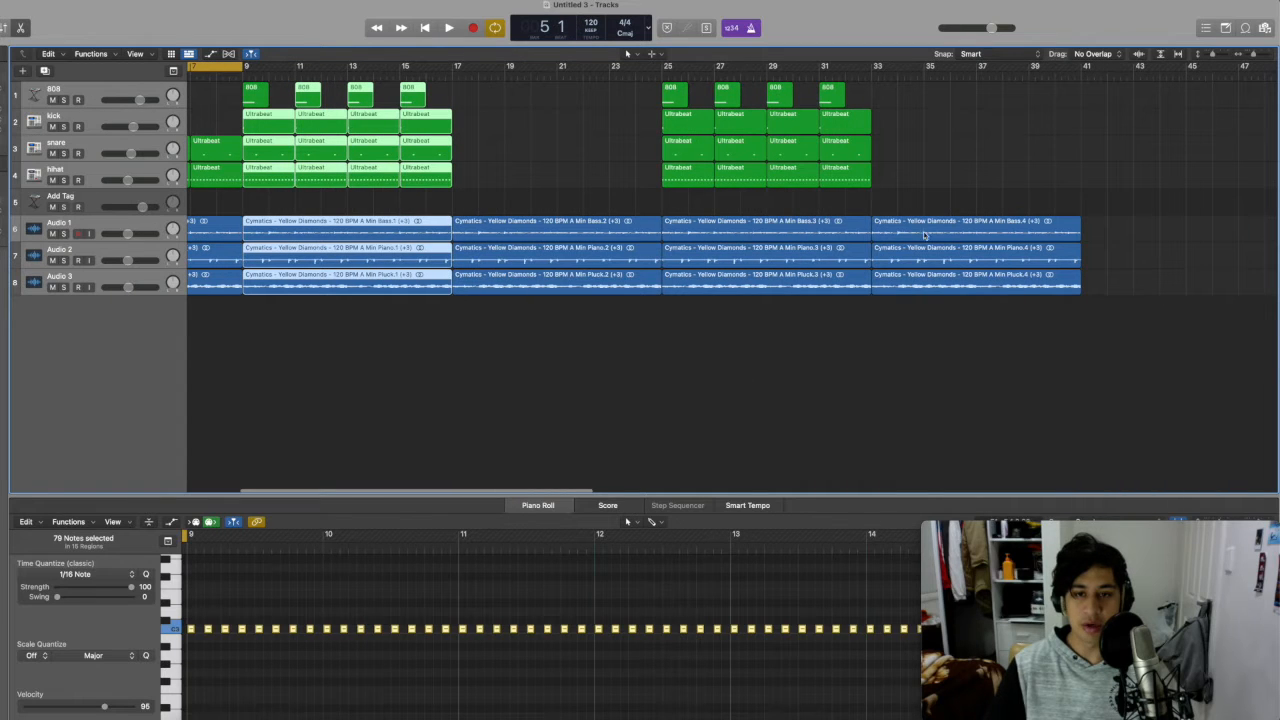
click(345, 333)
drag(297, 338, 415, 46)
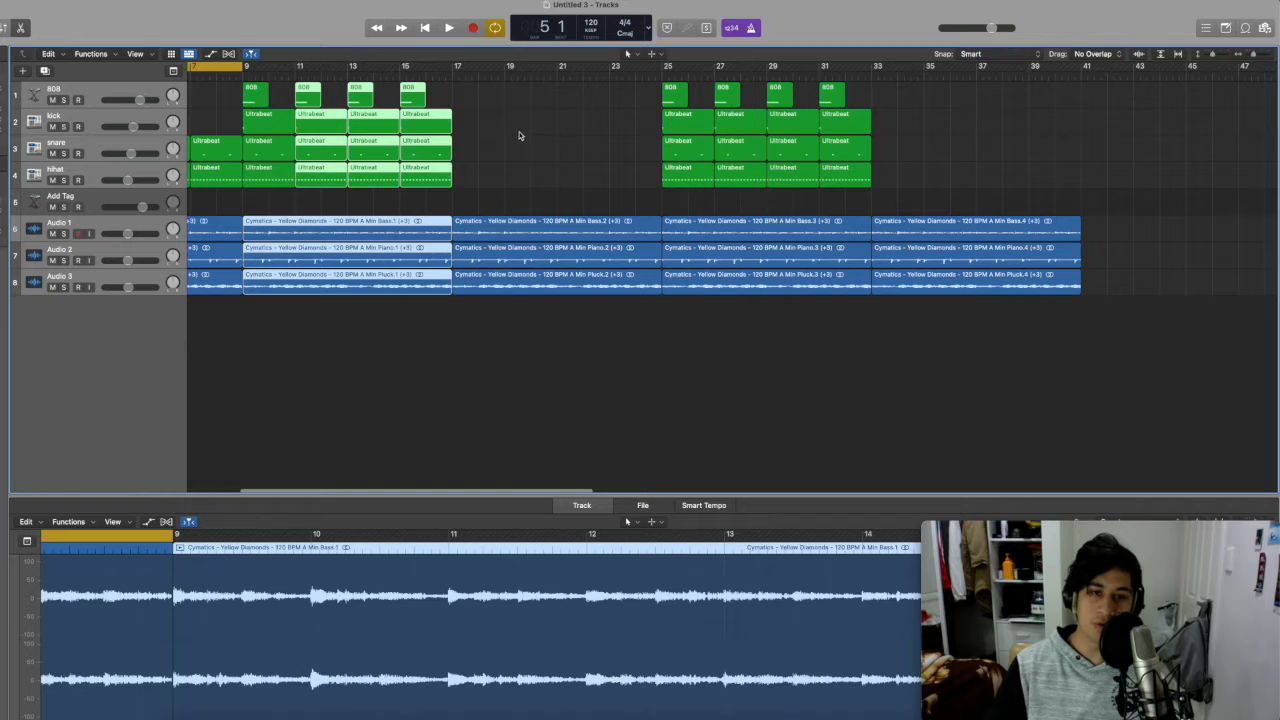
scroll(380, 231, left, 5)
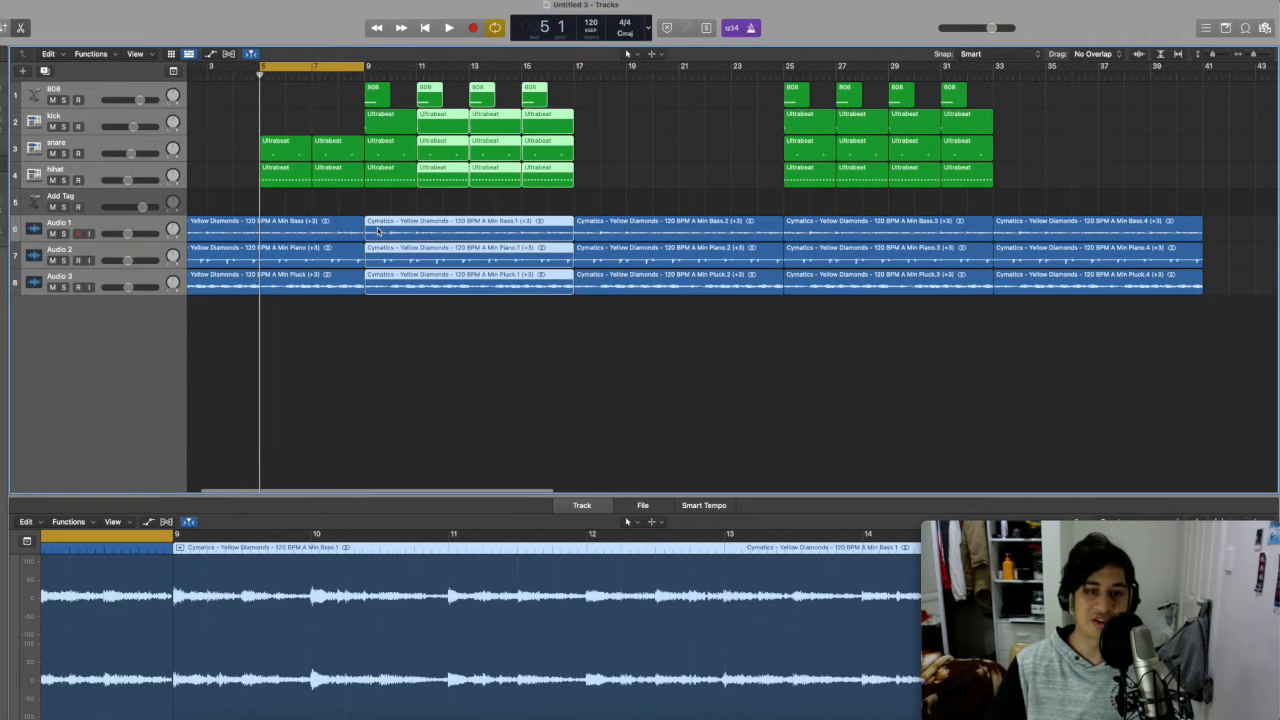
drag(379, 311, 540, 64)
drag(323, 341, 267, 120)
drag(423, 358, 590, 84)
drag(623, 345, 657, 88)
scroll(700, 140, right, 6)
drag(655, 340, 812, 93)
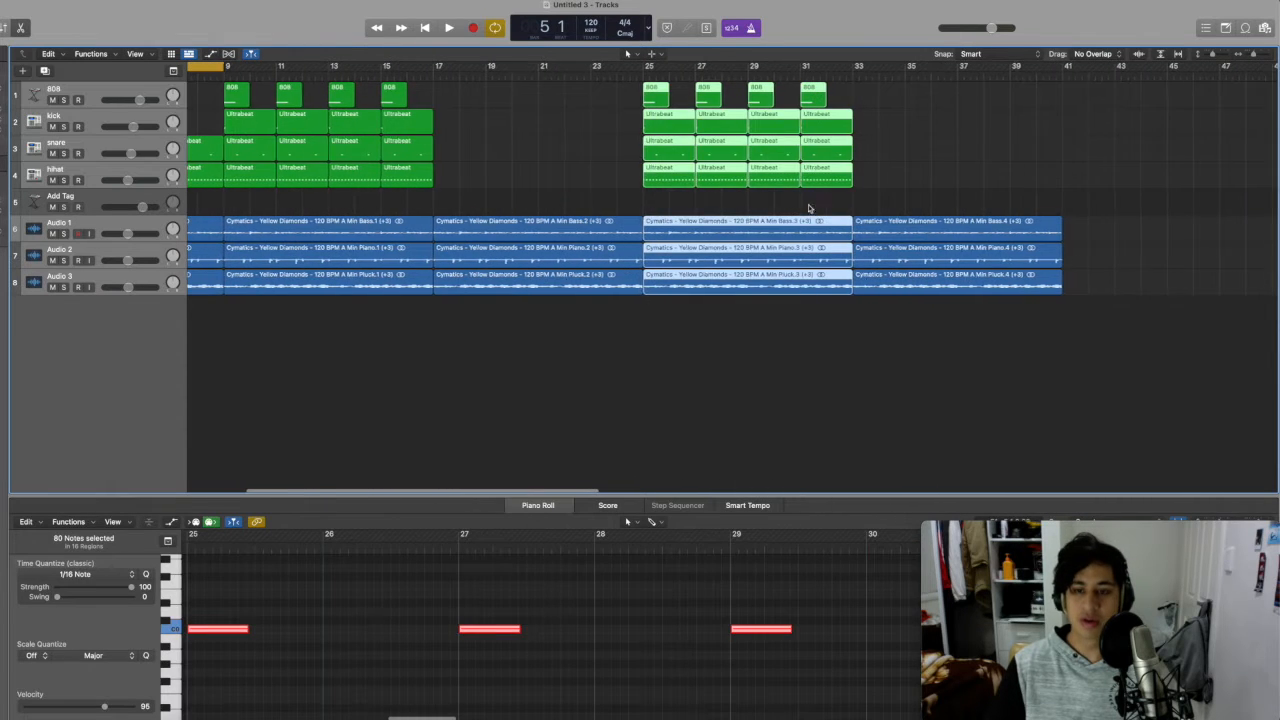
scroll(811, 206, right, 5)
drag(773, 349, 786, 131)
Copy the full section of loops, drums and 808 in bars 25 to 32 to bar 41.
drag(474, 293, 656, 65)
click(858, 79)
key(super+v)
click(775, 146)
scroll(788, 134, left, 6)
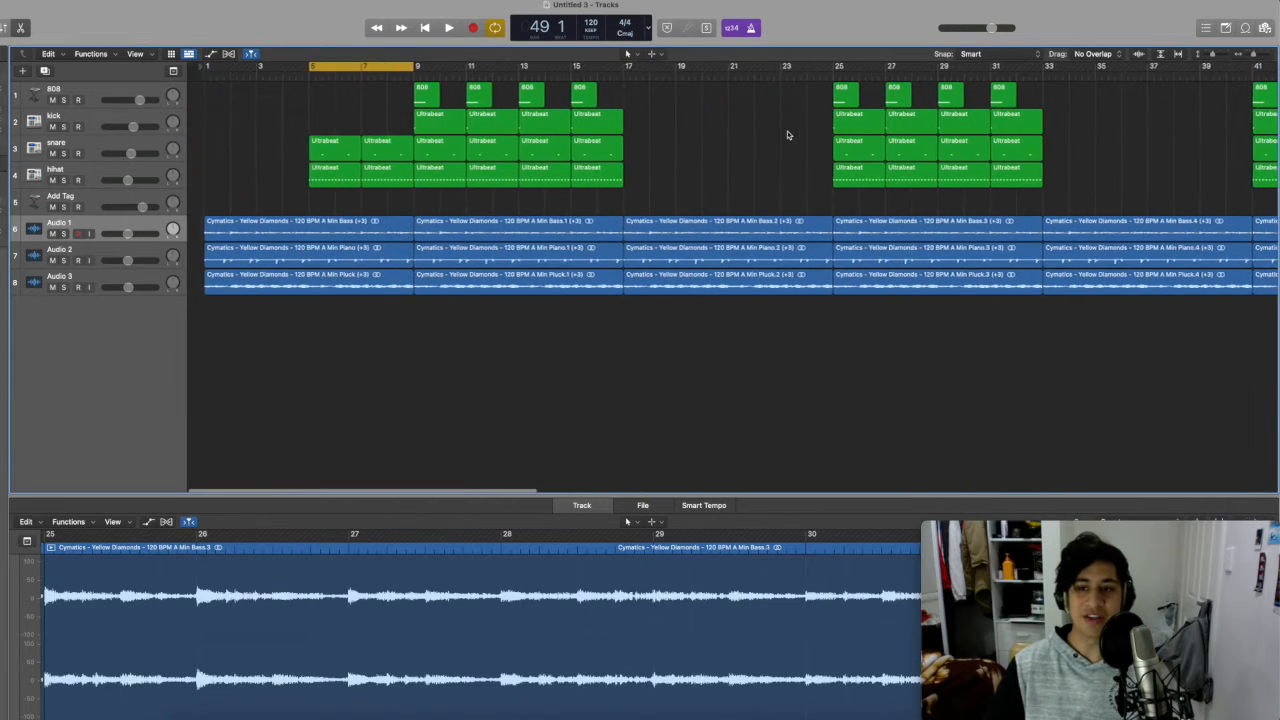
Copy the three loop regions of bars 33 to 40 to bar 49.
scroll(788, 134, right, 5)
drag(820, 357, 827, 160)
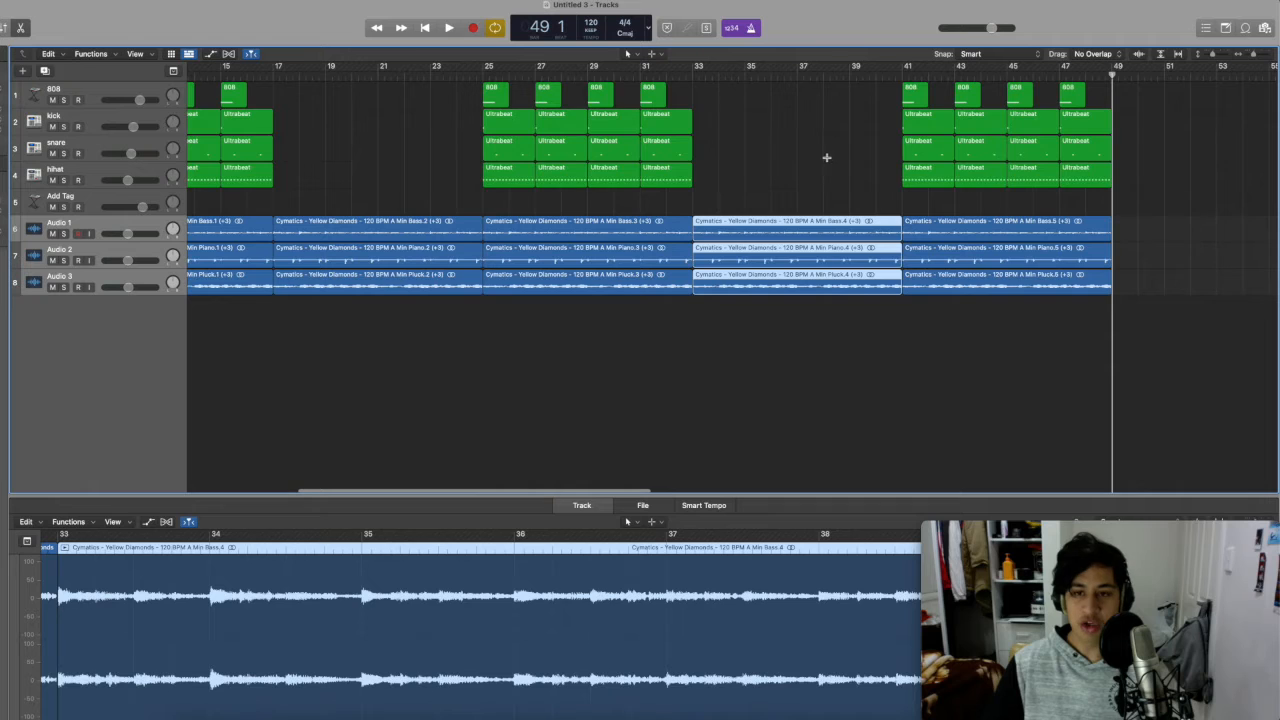
scroll(826, 157, right, 4)
click(953, 79)
key(super+v)
click(1008, 173)
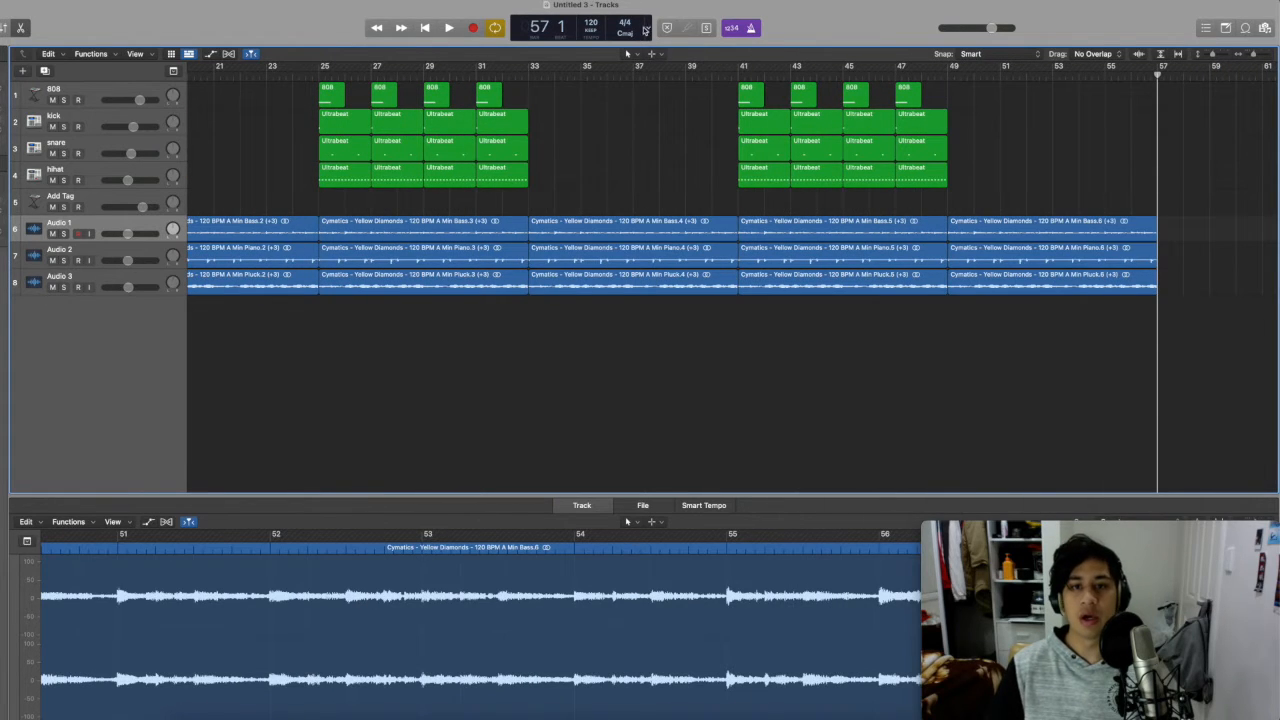
Switch the transport display to beats and time and check the song length at the end of the arrangement, bar 57.
click(646, 31)
click(682, 52)
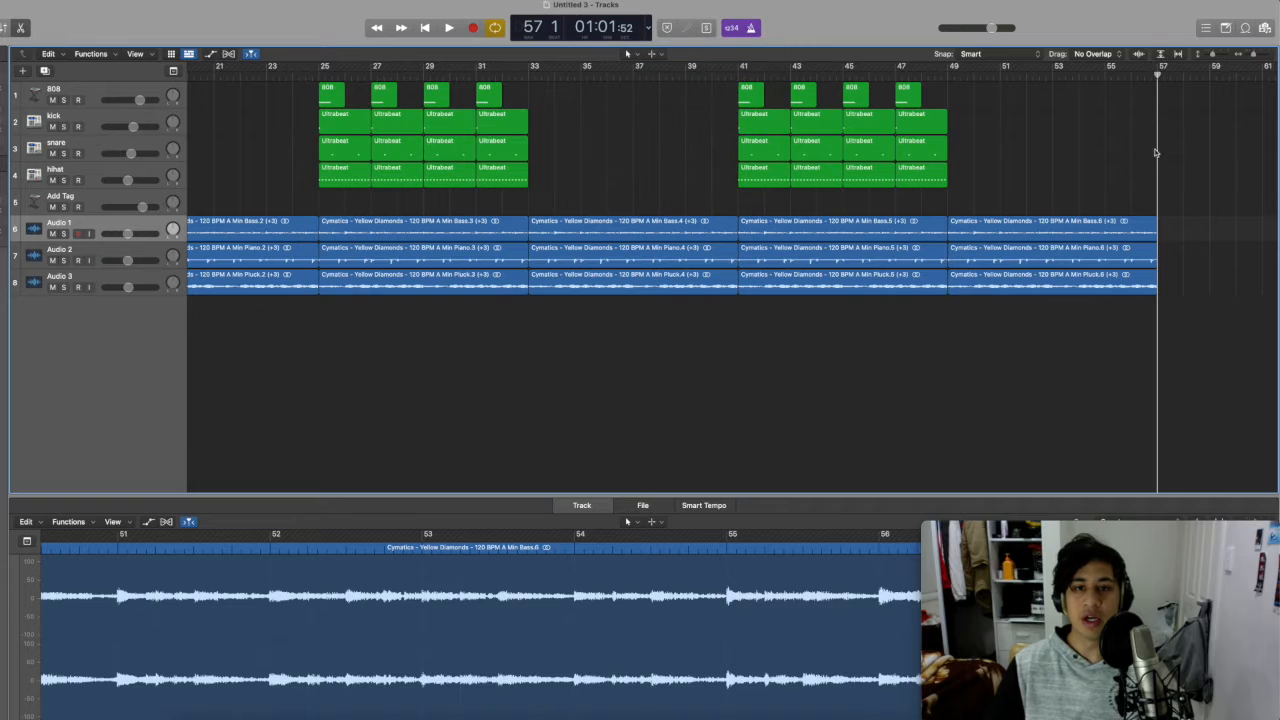
mouse_move(1157, 75)
mouse_down()
mouse_move(1146, 72)
mouse_move(1157, 75)
mouse_up()
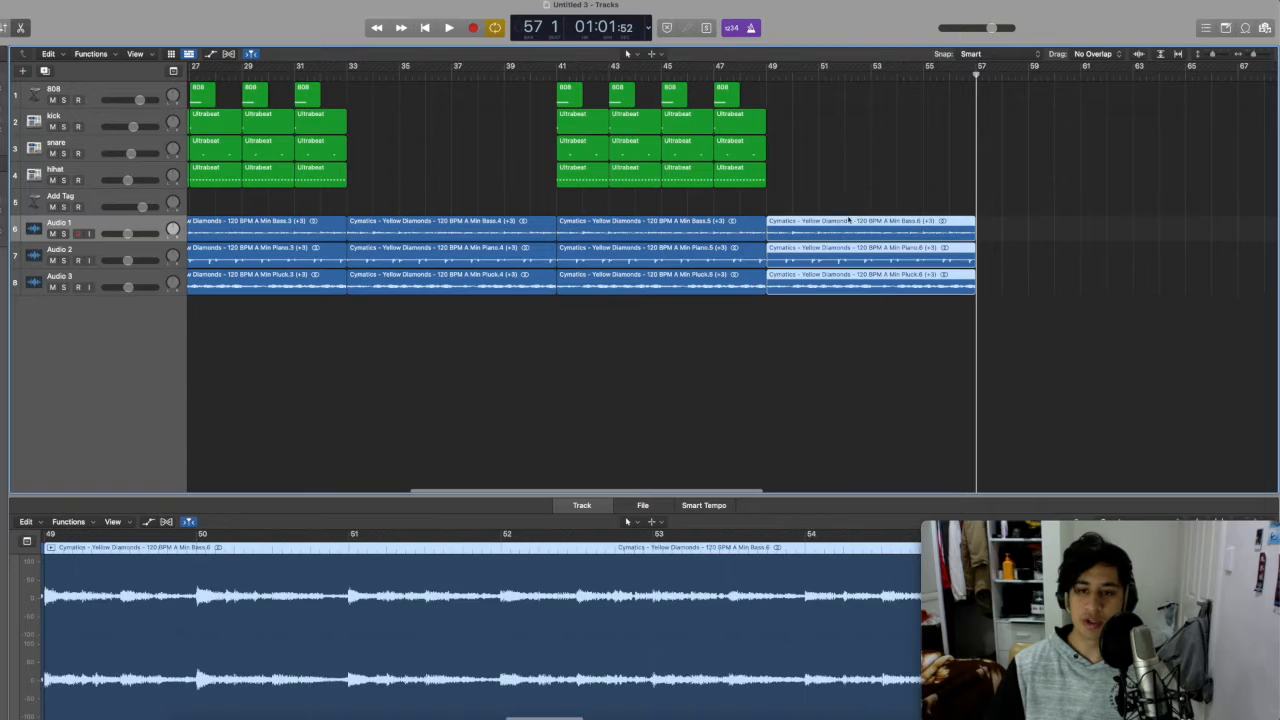
Repeat the 808 and drum regions of bars 41 to 48 at bar 49, and copy the three loop regions to bar 57.
drag(786, 166, 522, 64)
key(super+r)
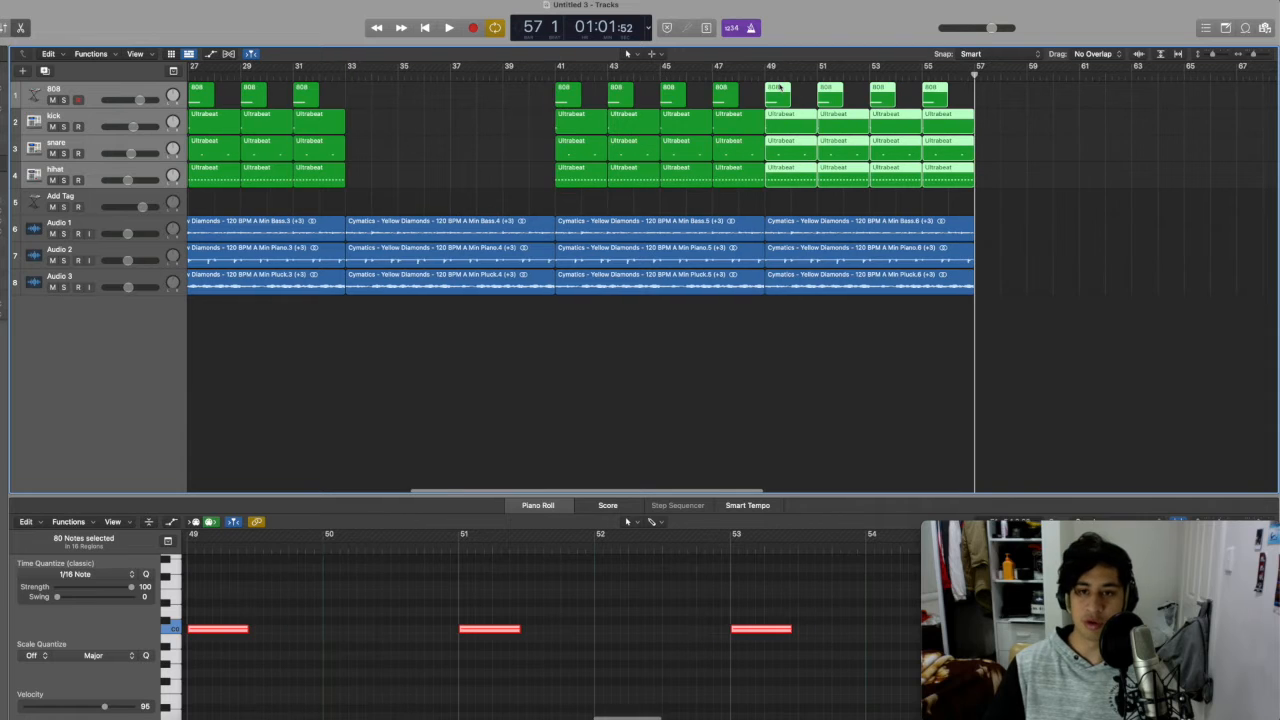
drag(806, 298, 790, 220)
scroll(840, 88, right, 5)
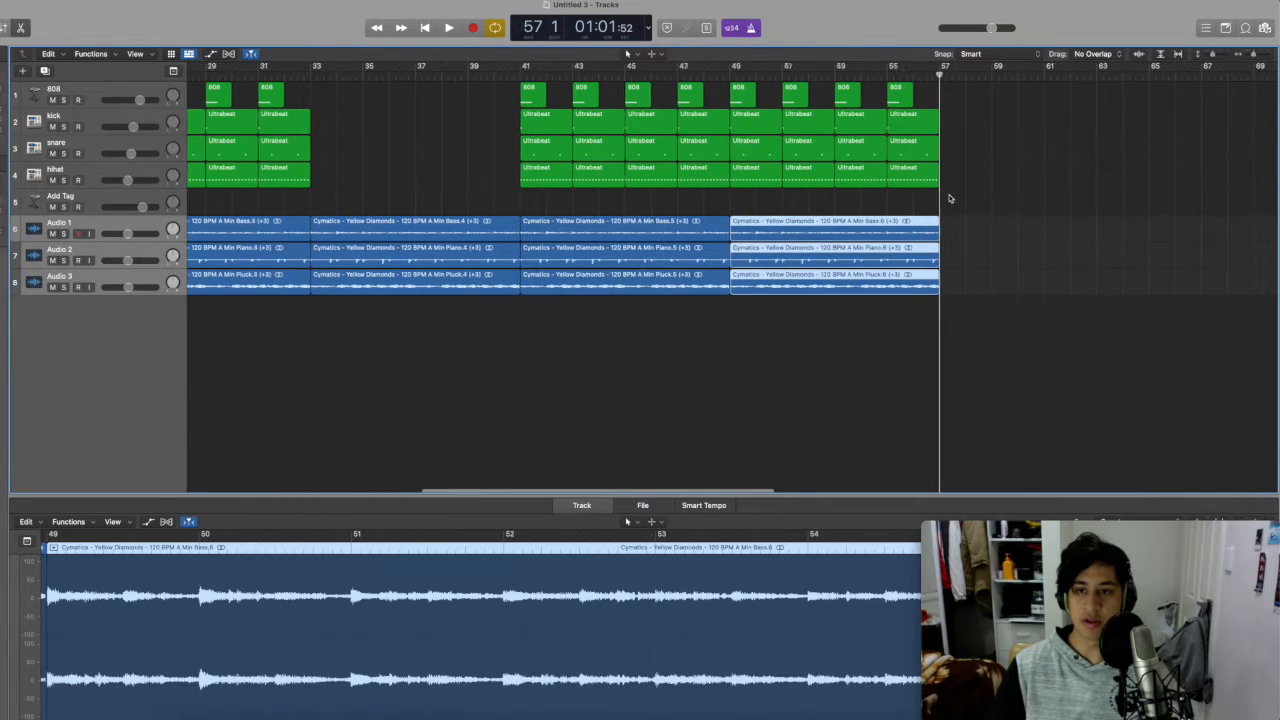
mouse_move(837, 76)
mouse_down()
mouse_move(857, 77)
mouse_move(837, 77)
mouse_up()
key(super+v)
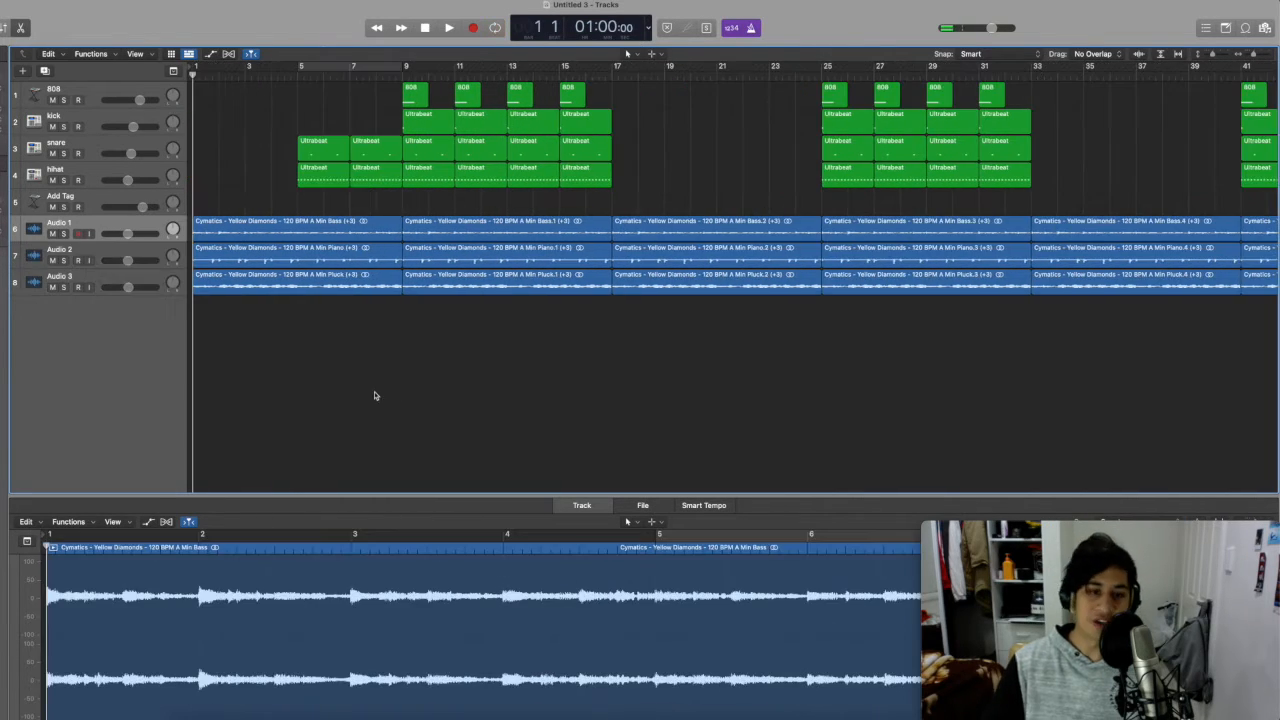
Select the snare and hihat regions in bars 5 to 8 and play the intro from bar 5.
drag(374, 396, 263, 120)
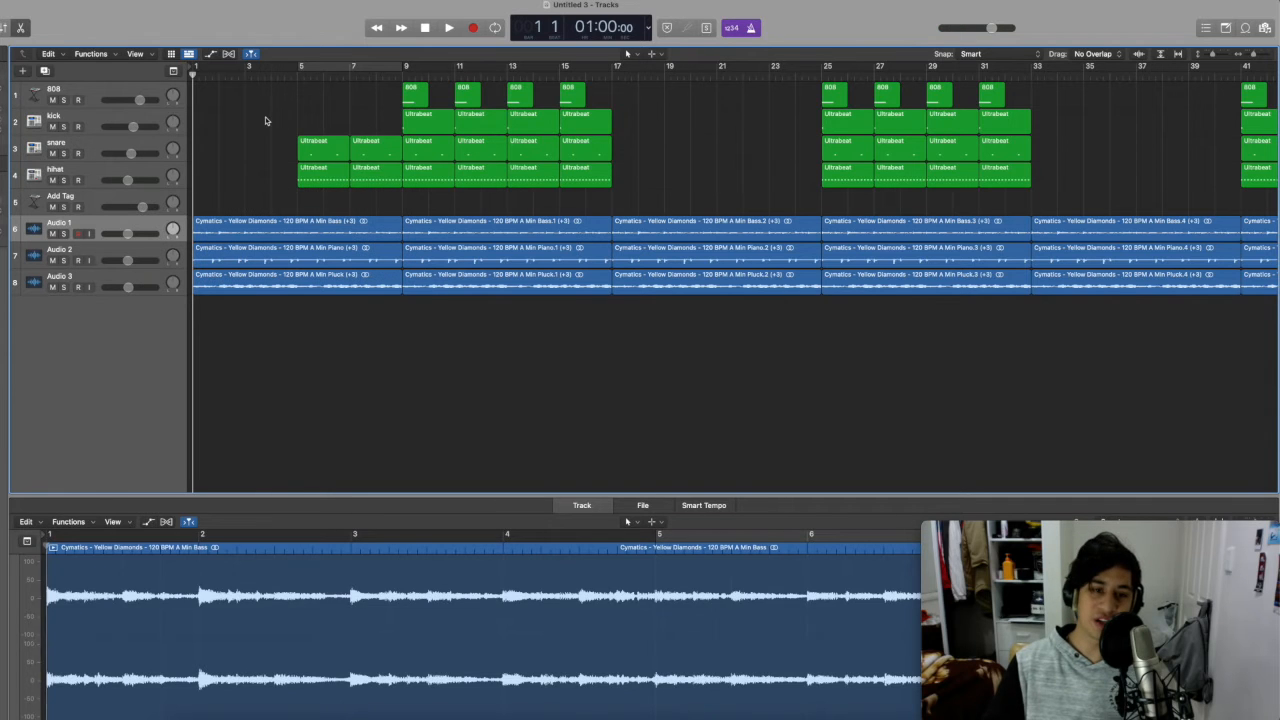
drag(380, 189, 380, 191)
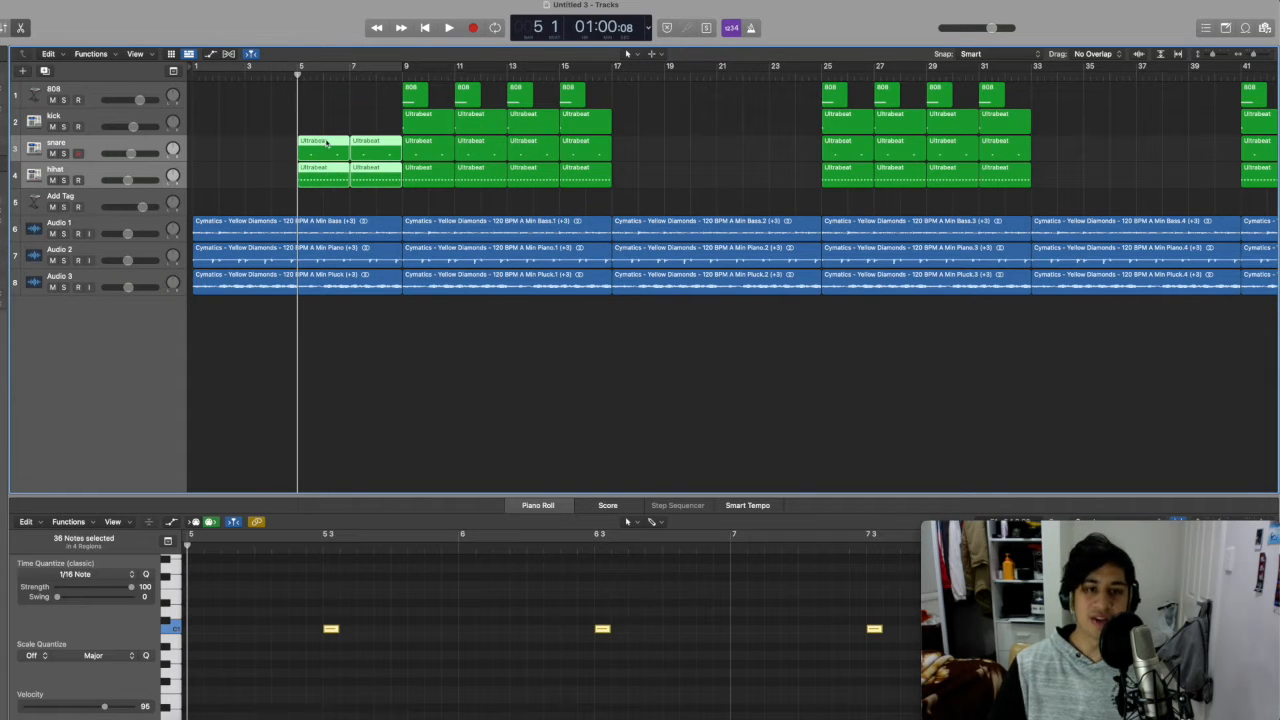
key(space)
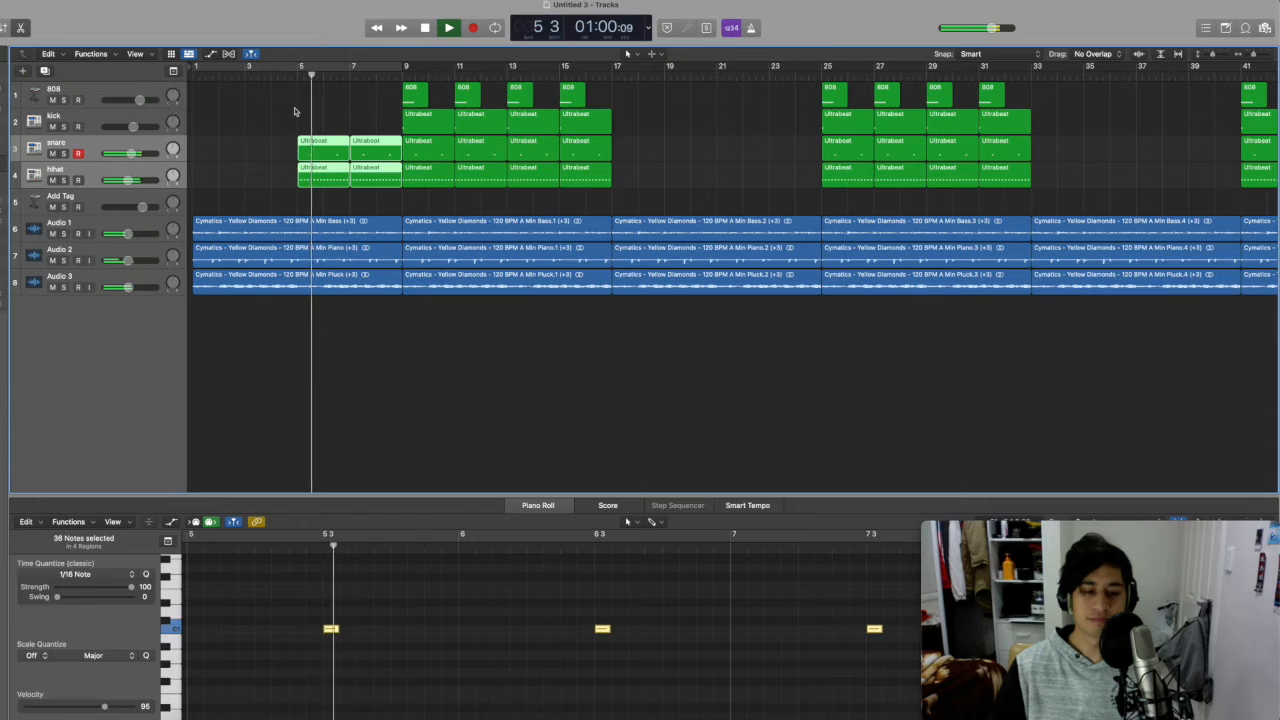
Trim the intro's loop, snare and hihat regions to end two beats before bar 9.
drag(400, 235, 389, 235)
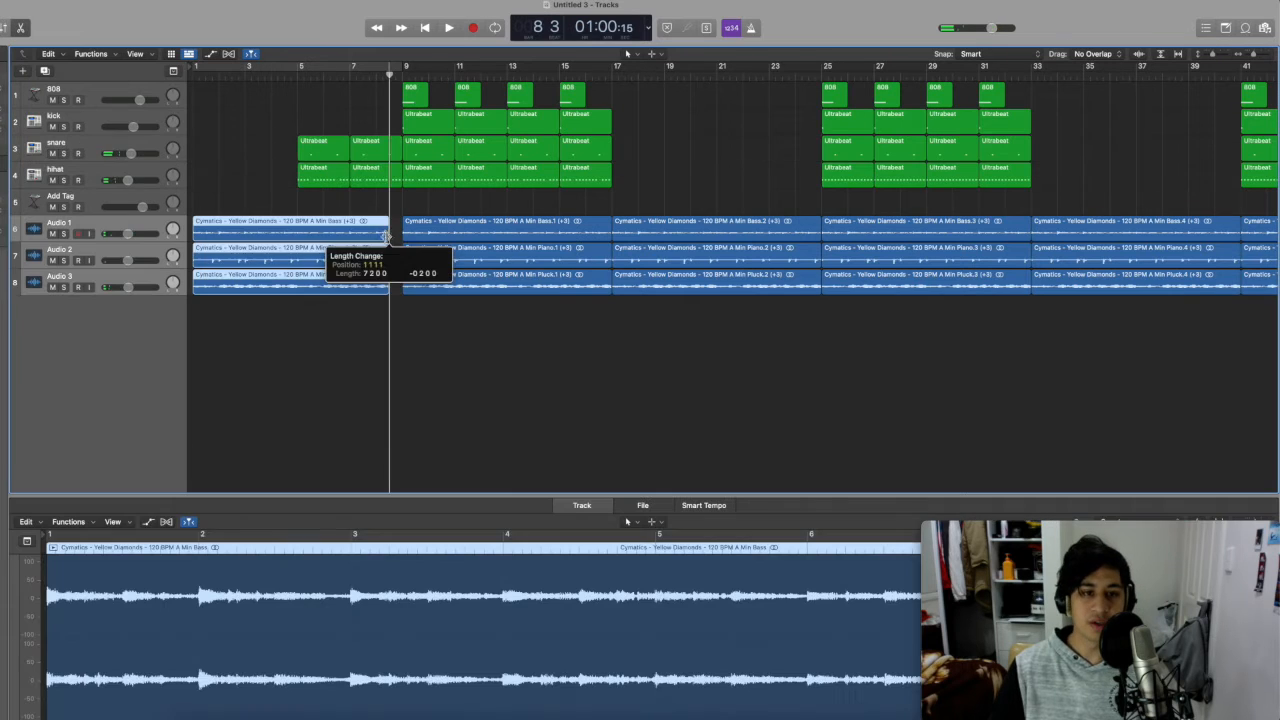
click(402, 196)
drag(400, 184, 378, 120)
click(398, 162)
click(360, 127)
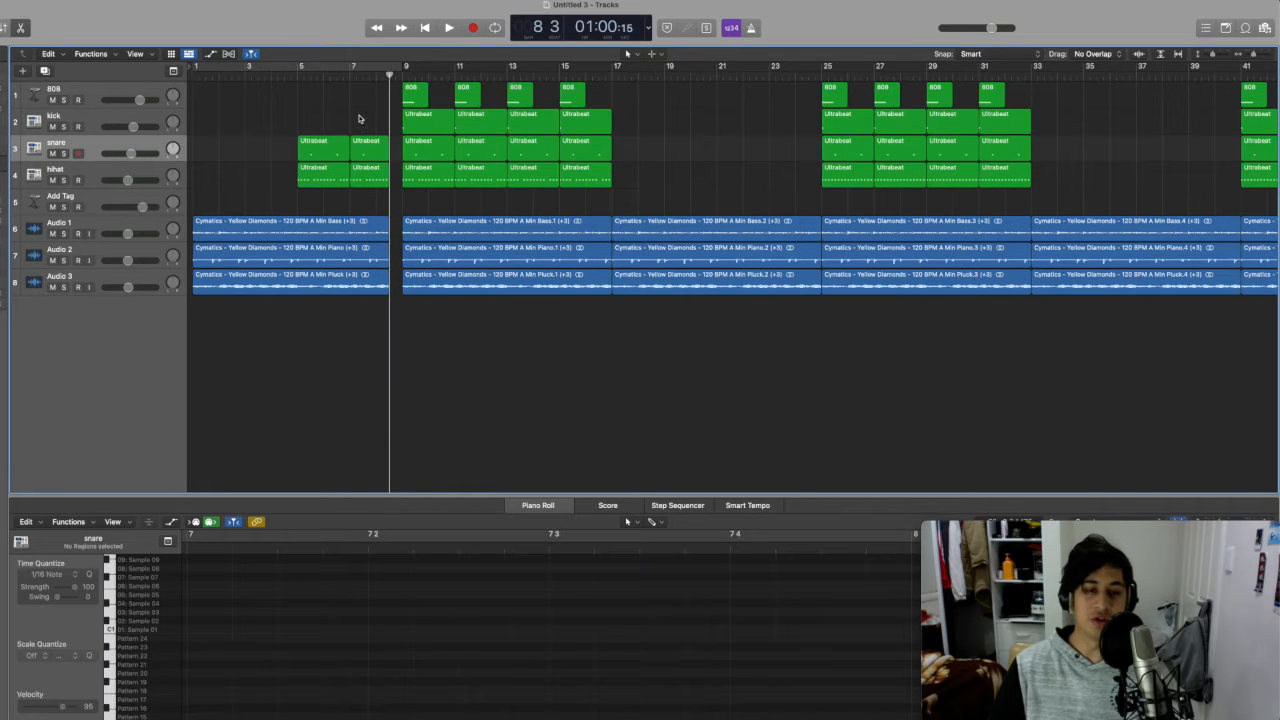
Play back the transition from the intro into the section at bar 9 and stop around bar 13.
key(Return)
key(space)
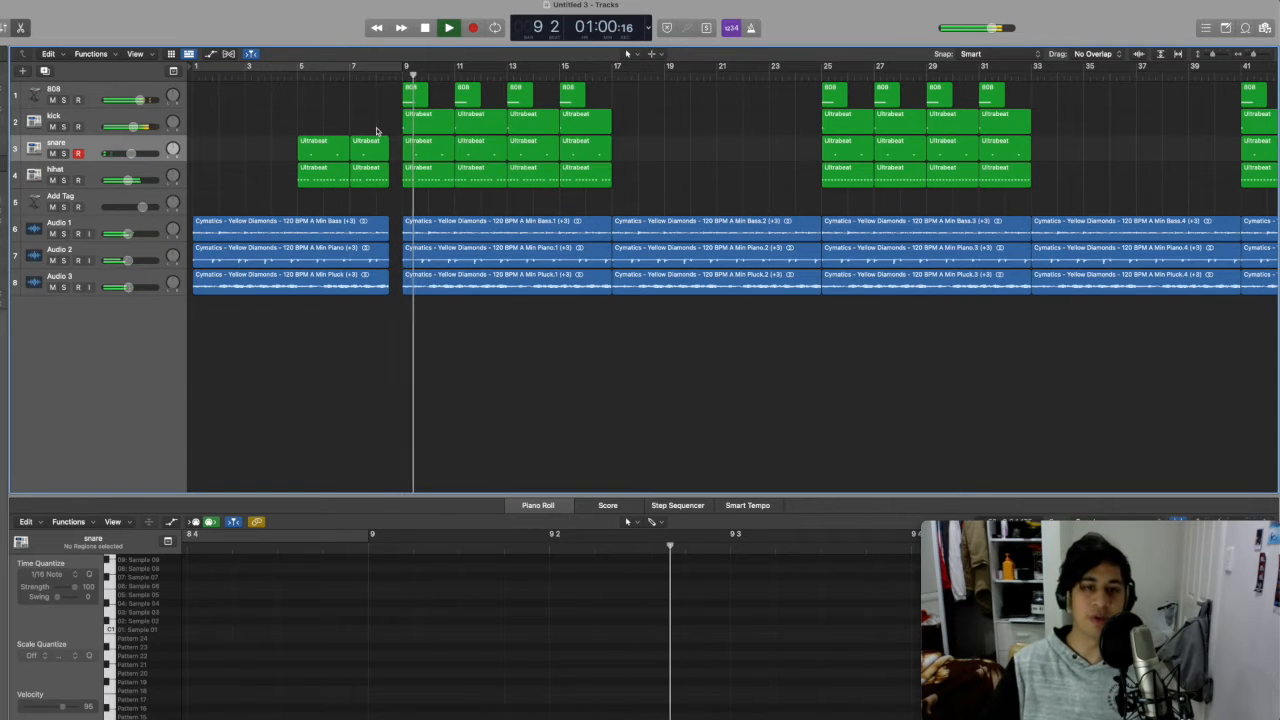
key(space)
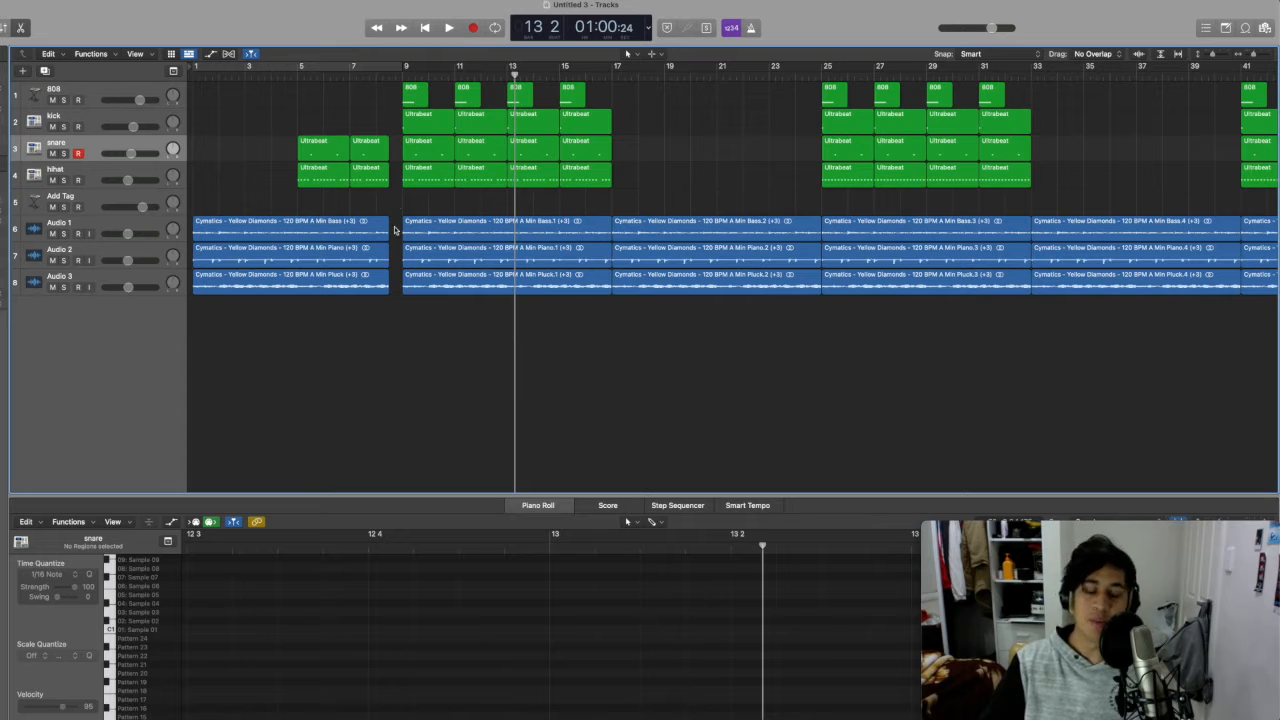
Extend the intro's loop, snare and hihat regions back to bar 9.
drag(393, 209, 383, 290)
drag(388, 234, 401, 166)
click(640, 150)
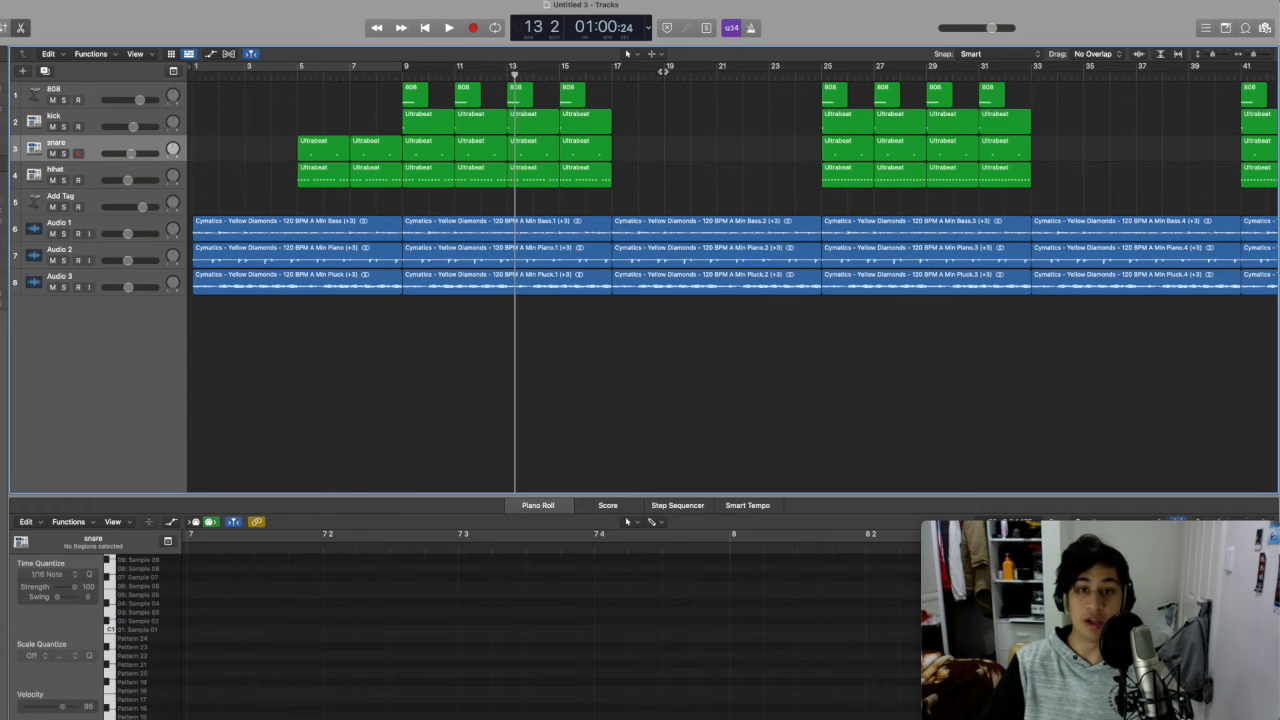
Assign the Fade tool as the secondary tool and add short fade-outs to the three intro loop regions before bar 9.
click(654, 55)
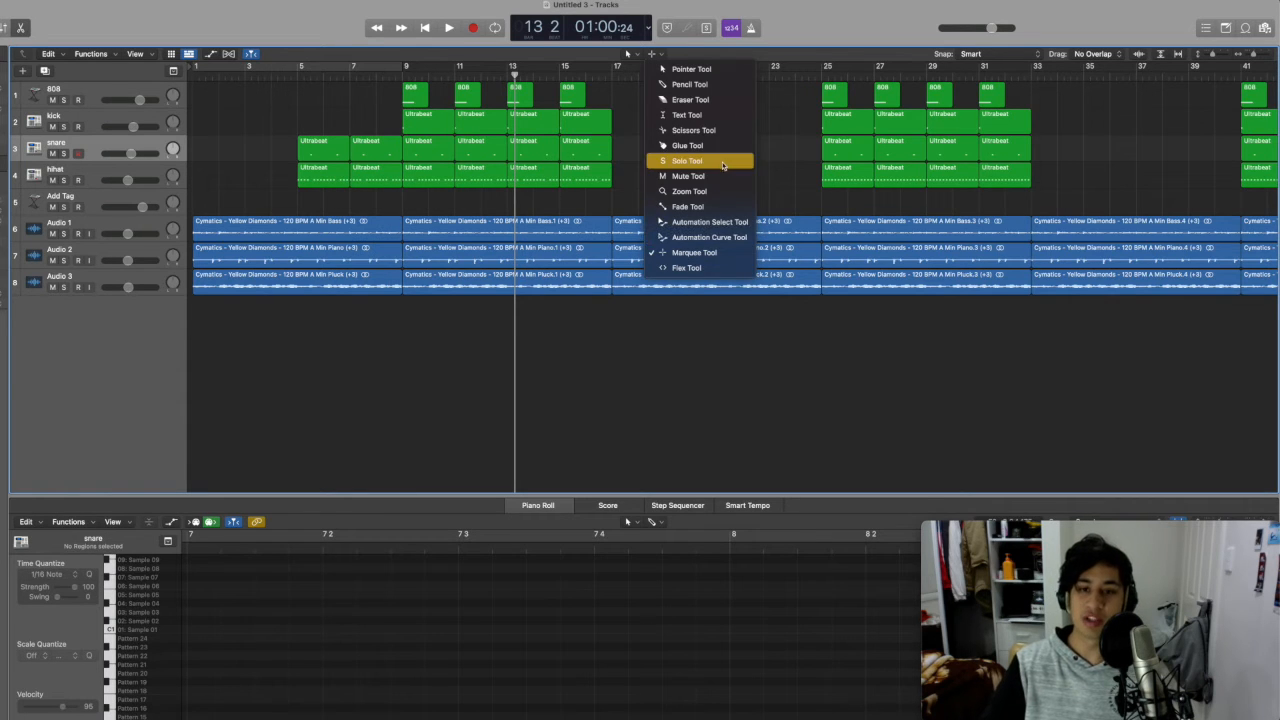
click(713, 207)
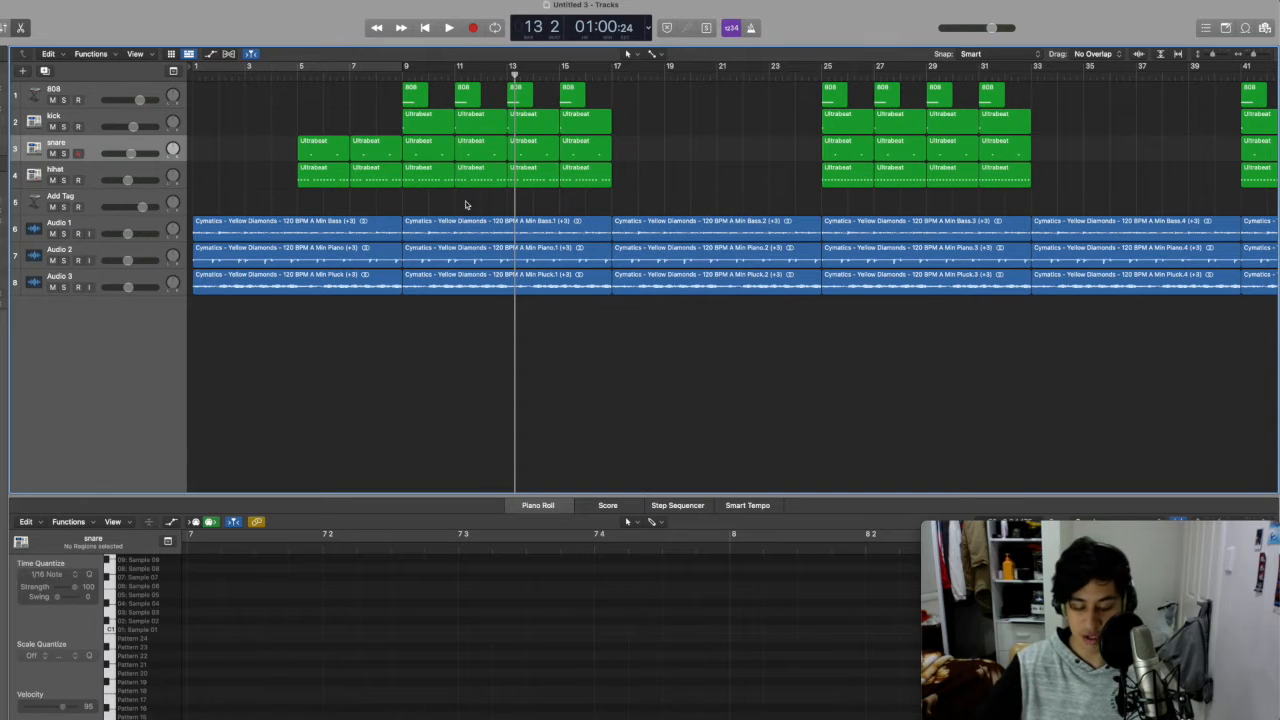
click(397, 223)
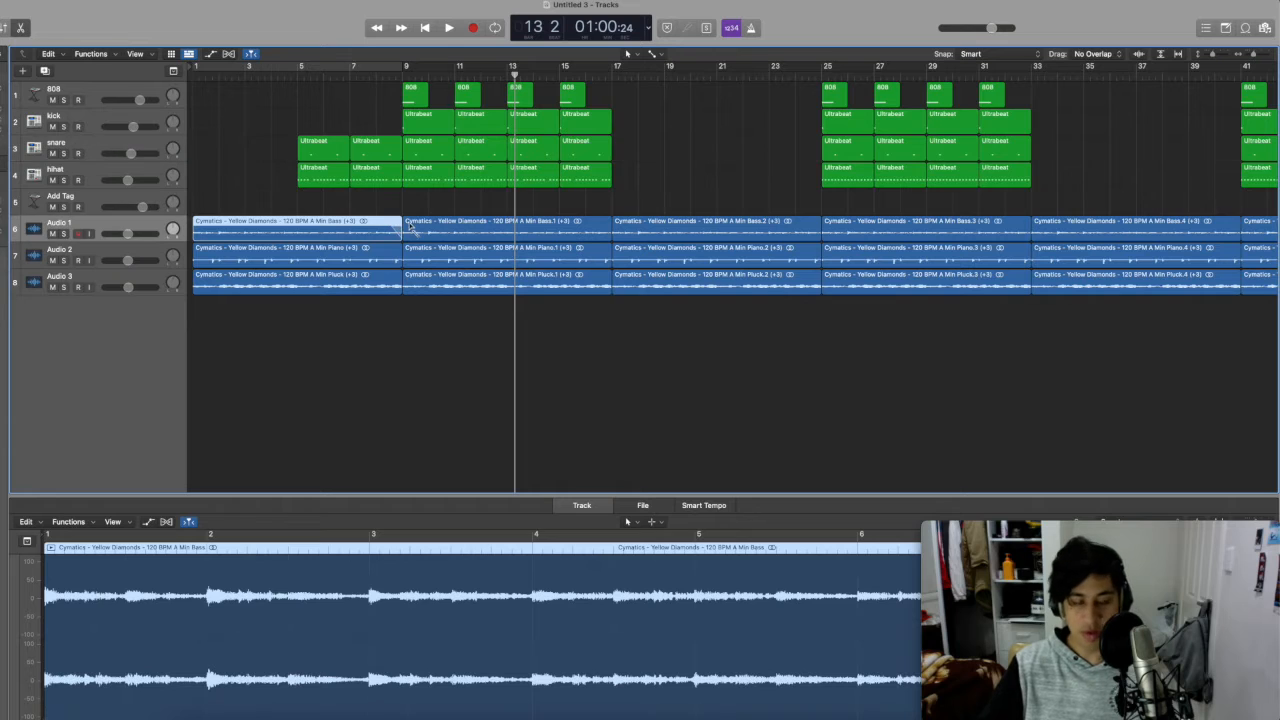
drag(391, 206, 377, 300)
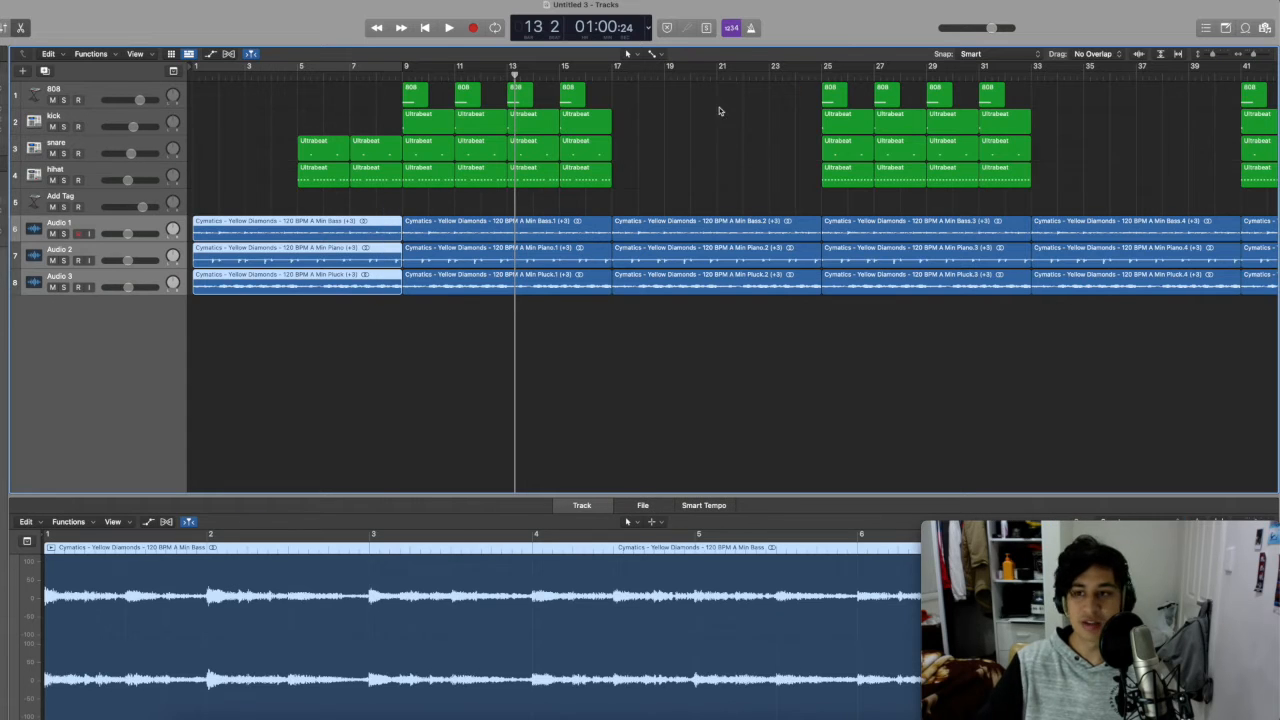
scroll(407, 233, up, 5)
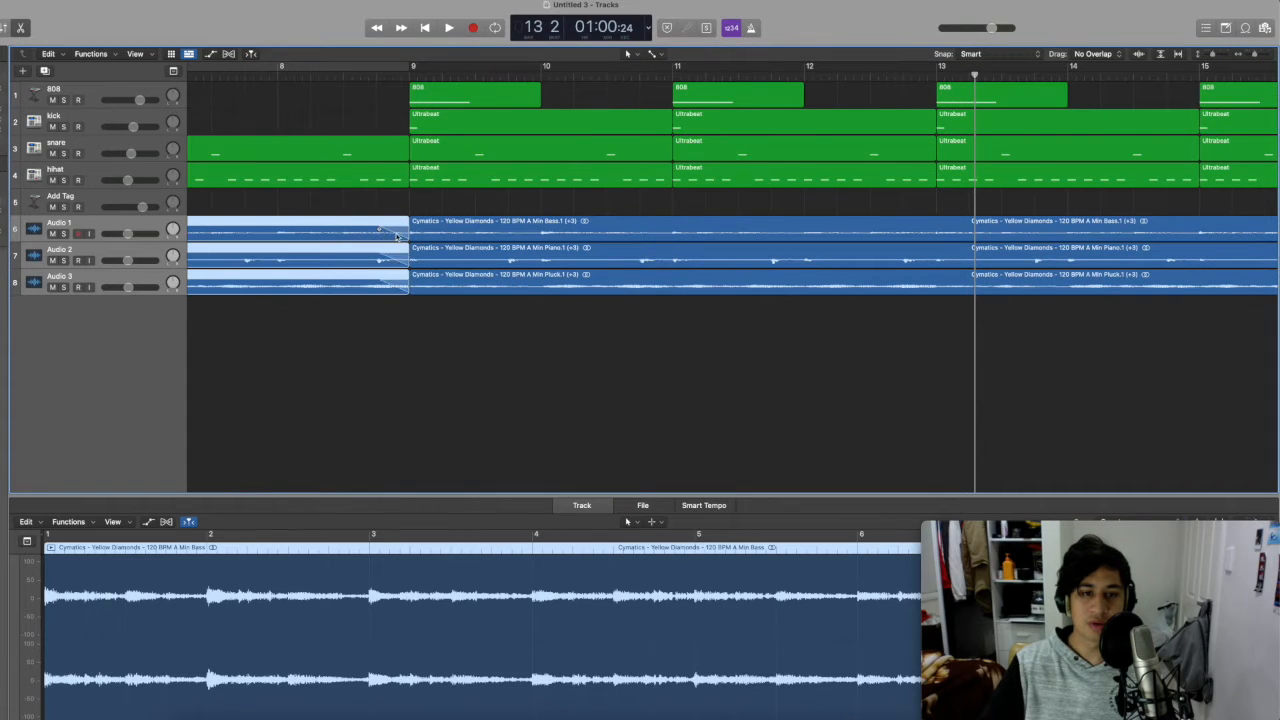
Change the fade-outs of the three intro loop regions to the Slow Down type.
right_click(406, 233)
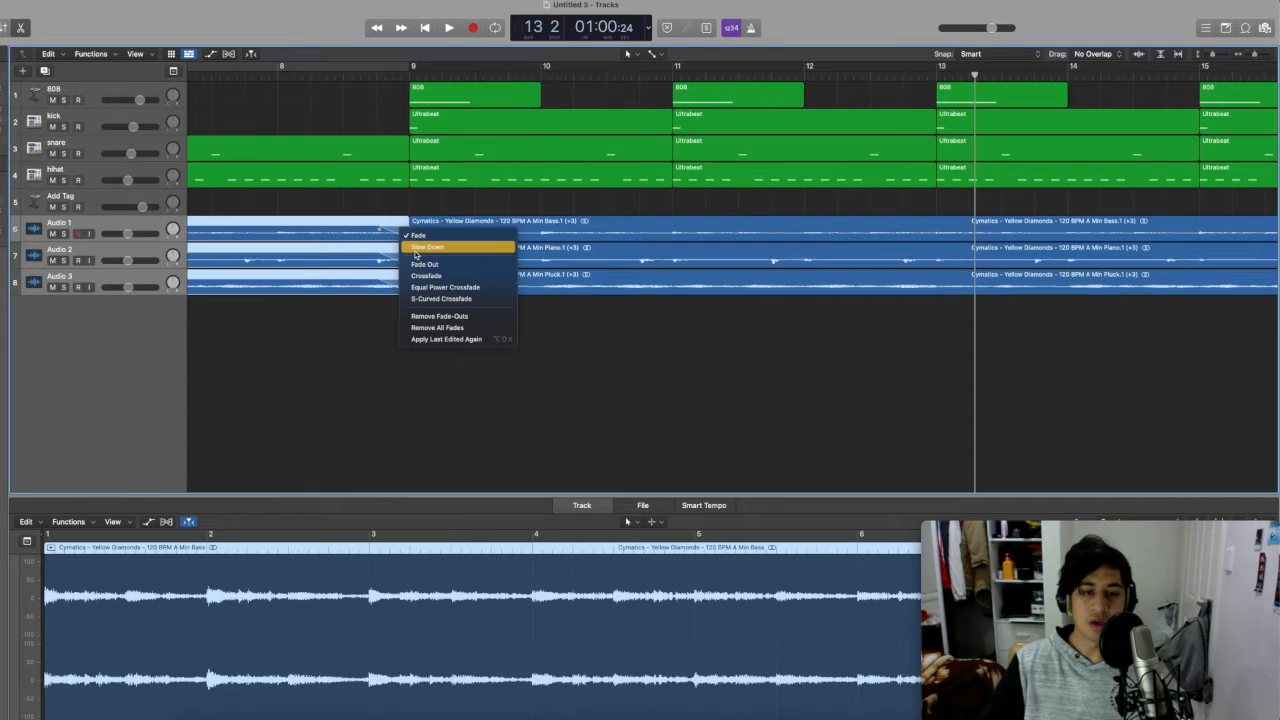
click(414, 249)
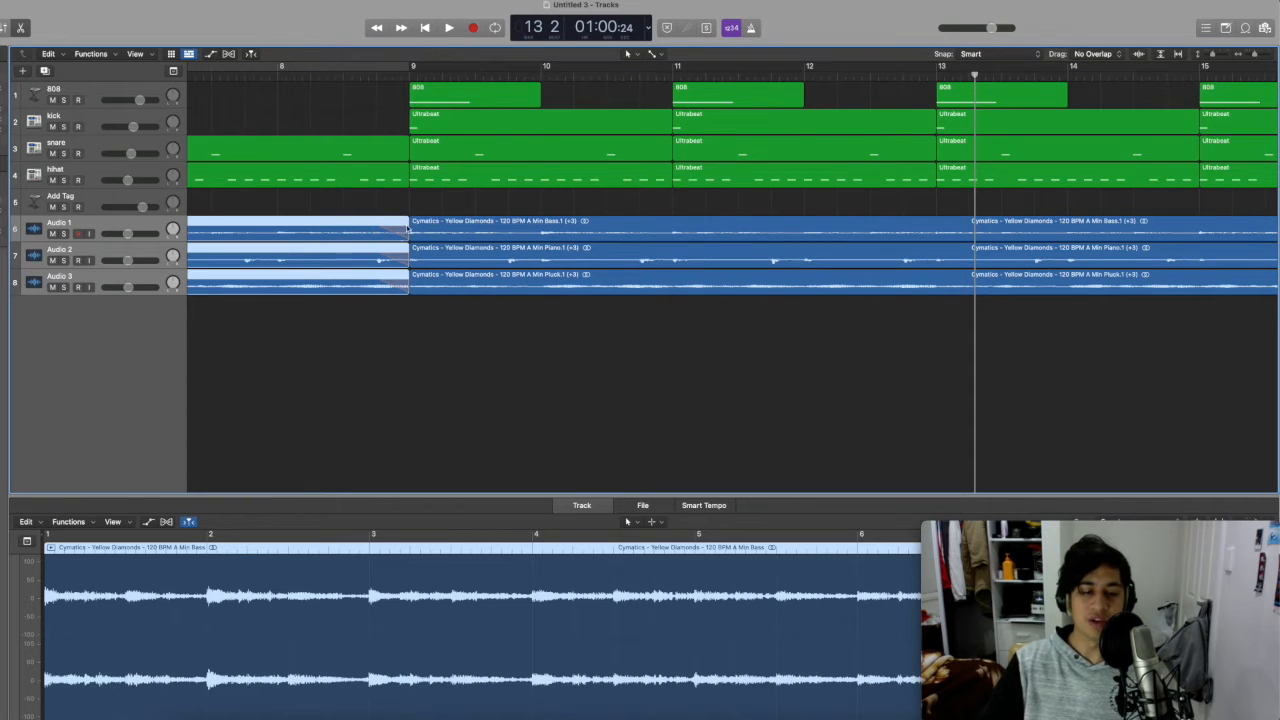
click(652, 54)
click(657, 63)
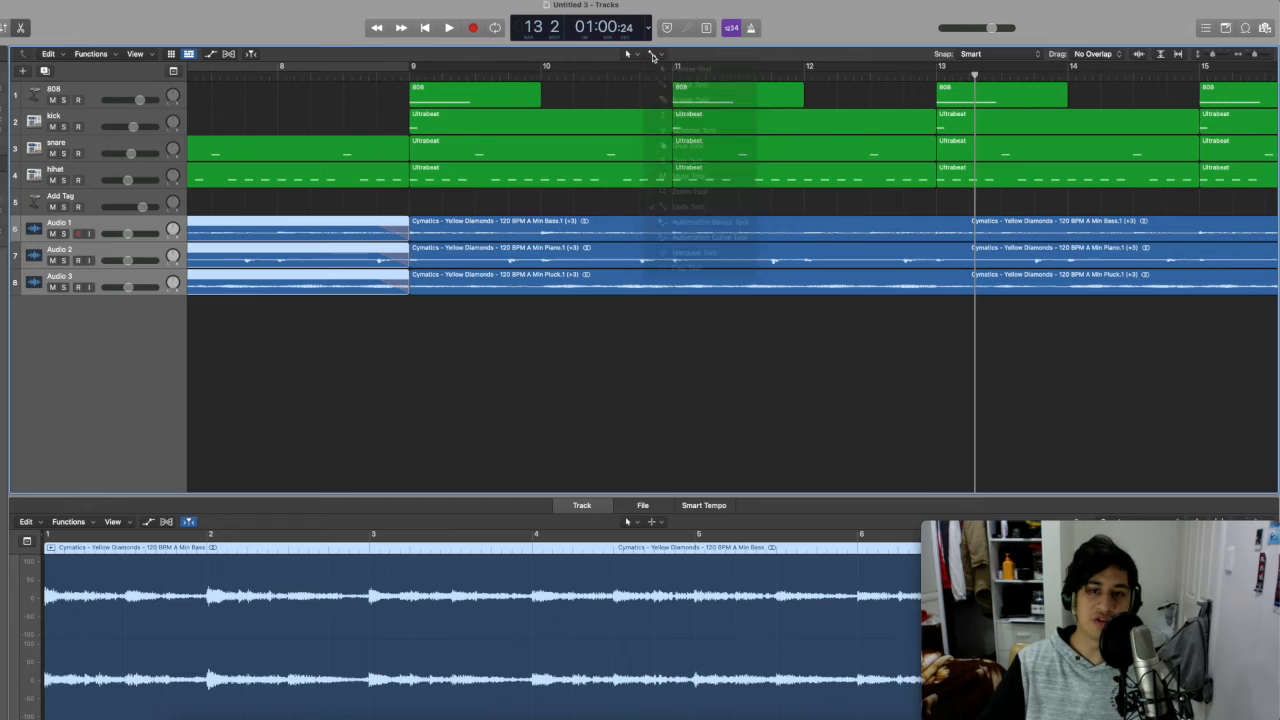
click(387, 148)
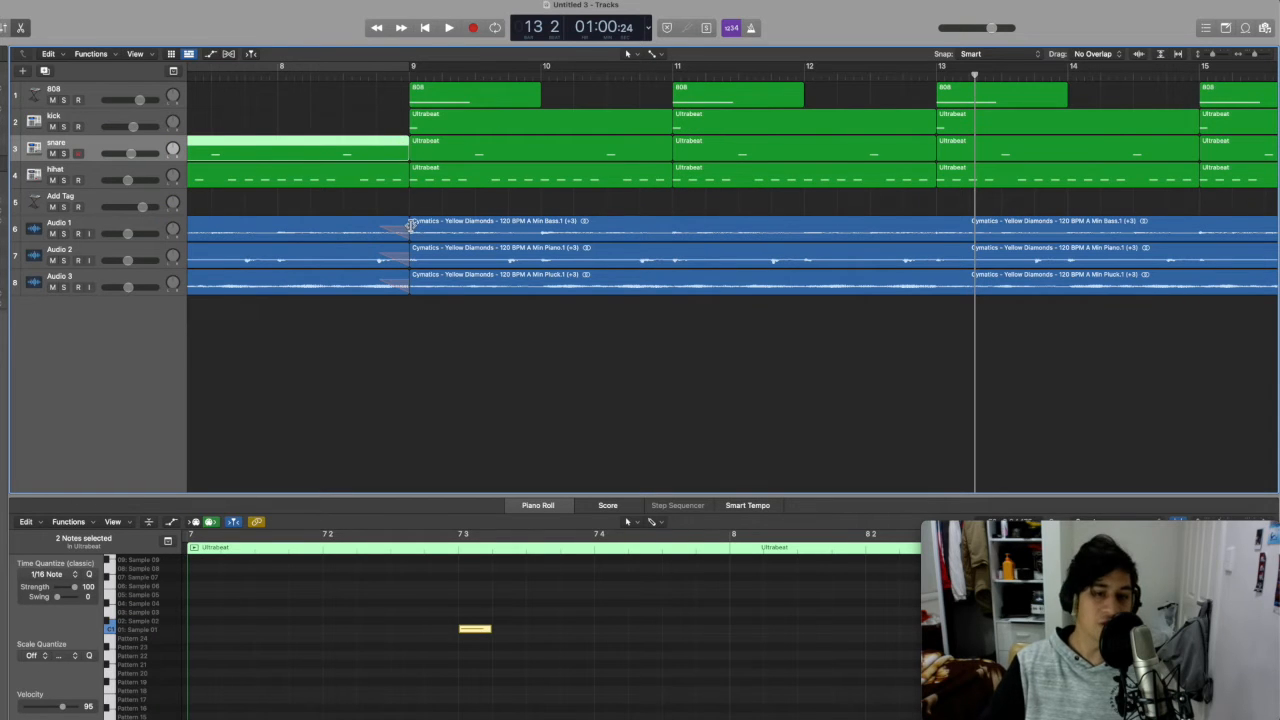
drag(384, 234, 440, 289)
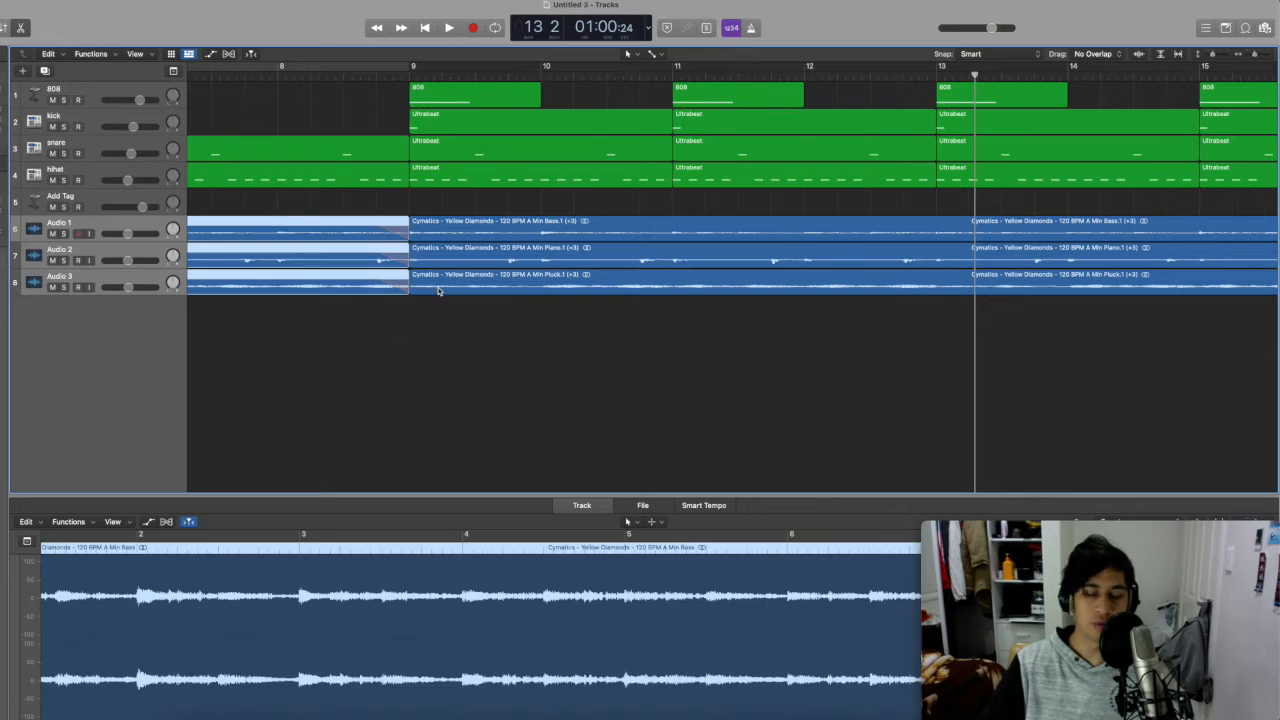
click(412, 290)
click(413, 324)
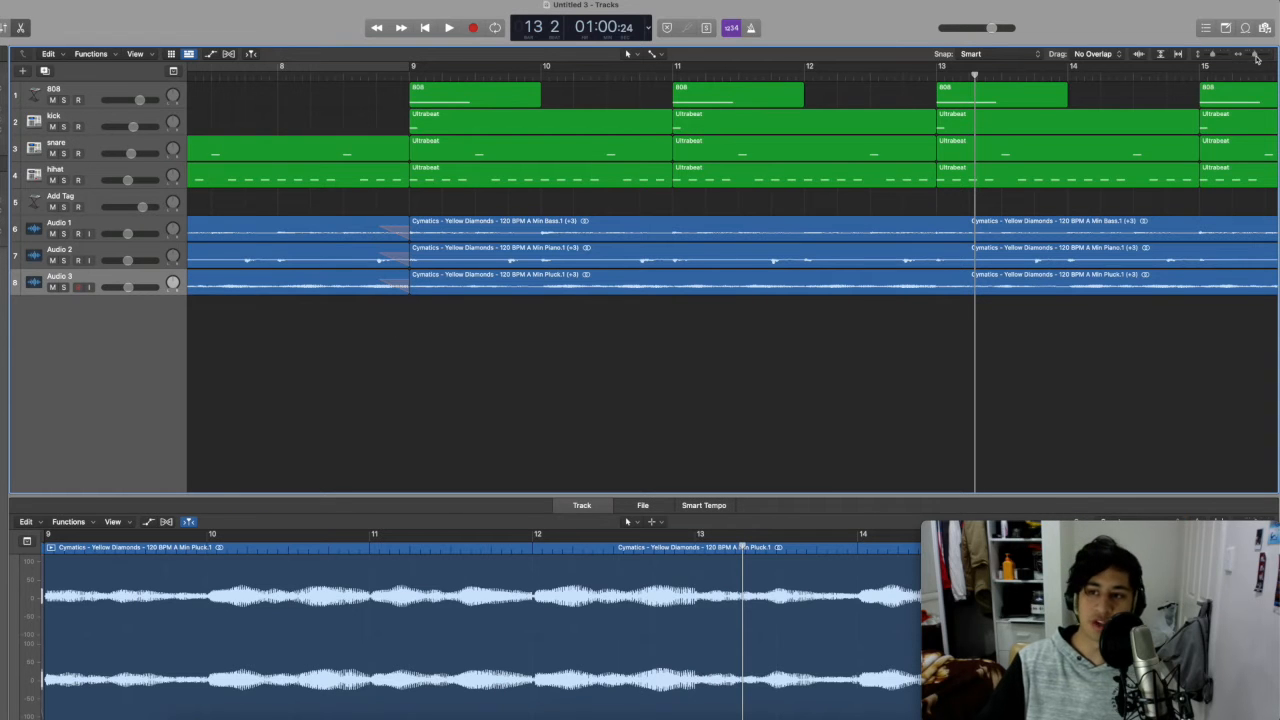
Remove the fade-outs from the three intro loop regions and trim the regions to end two beats before bar 9.
drag(1257, 59, 1249, 59)
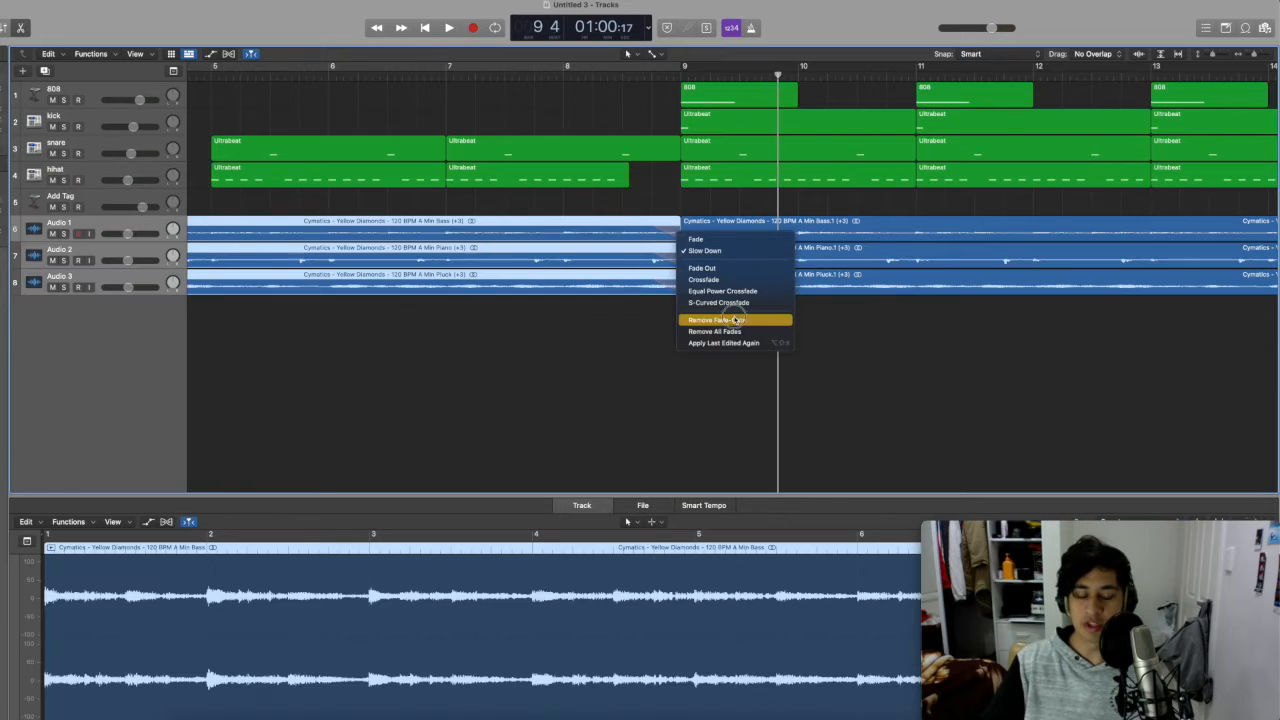
click(733, 321)
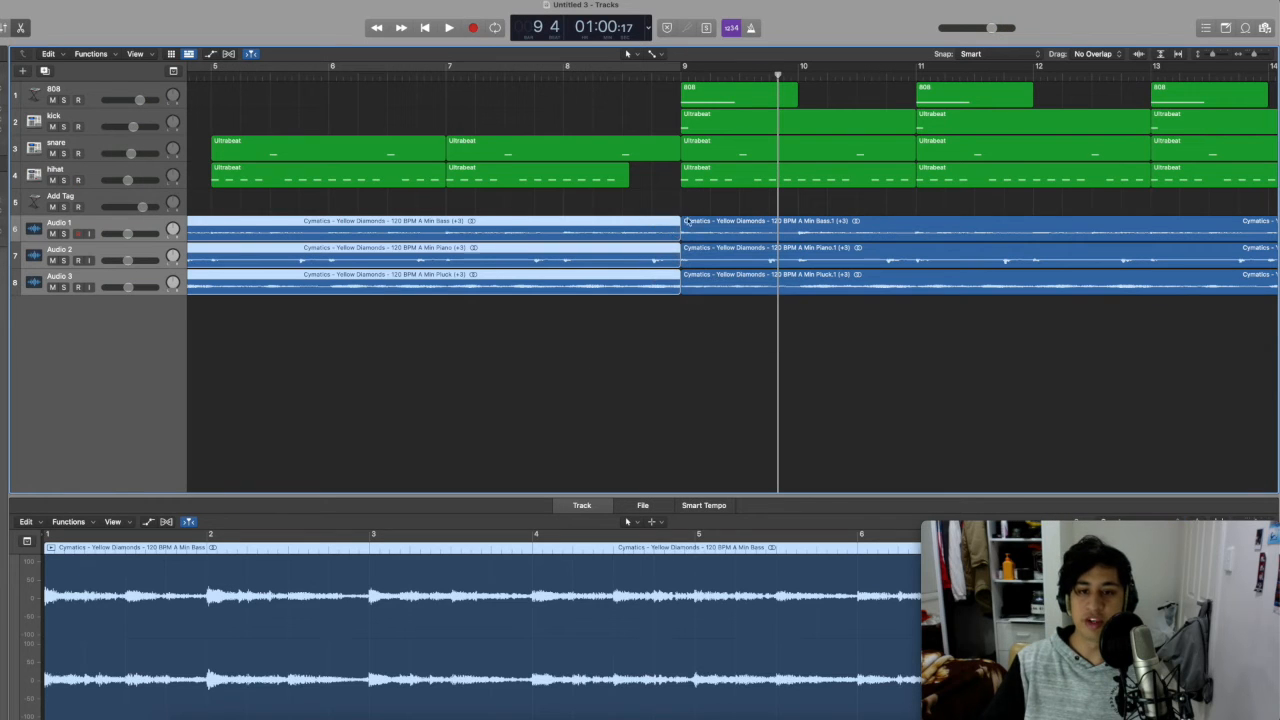
drag(675, 233, 617, 240)
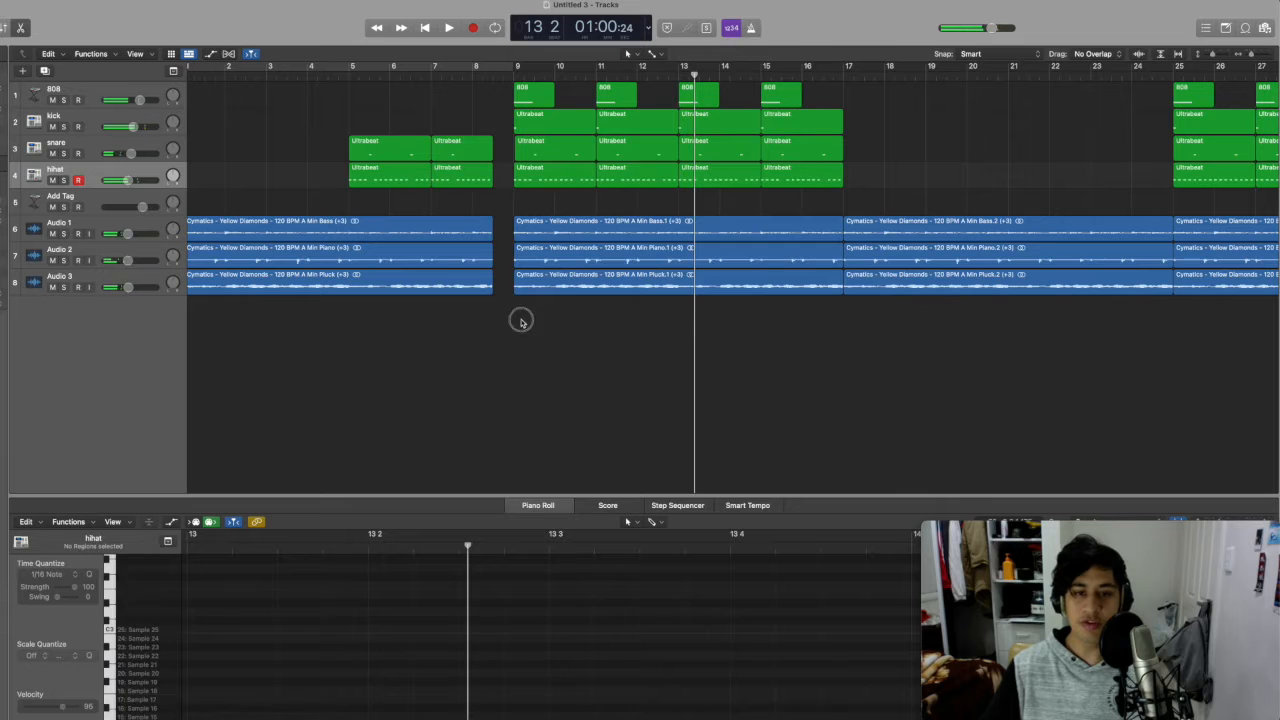
Select the loop, drum and 808 regions of bars 9 to 16 and review the arrangement through to bar 65.
drag(520, 321, 843, 310)
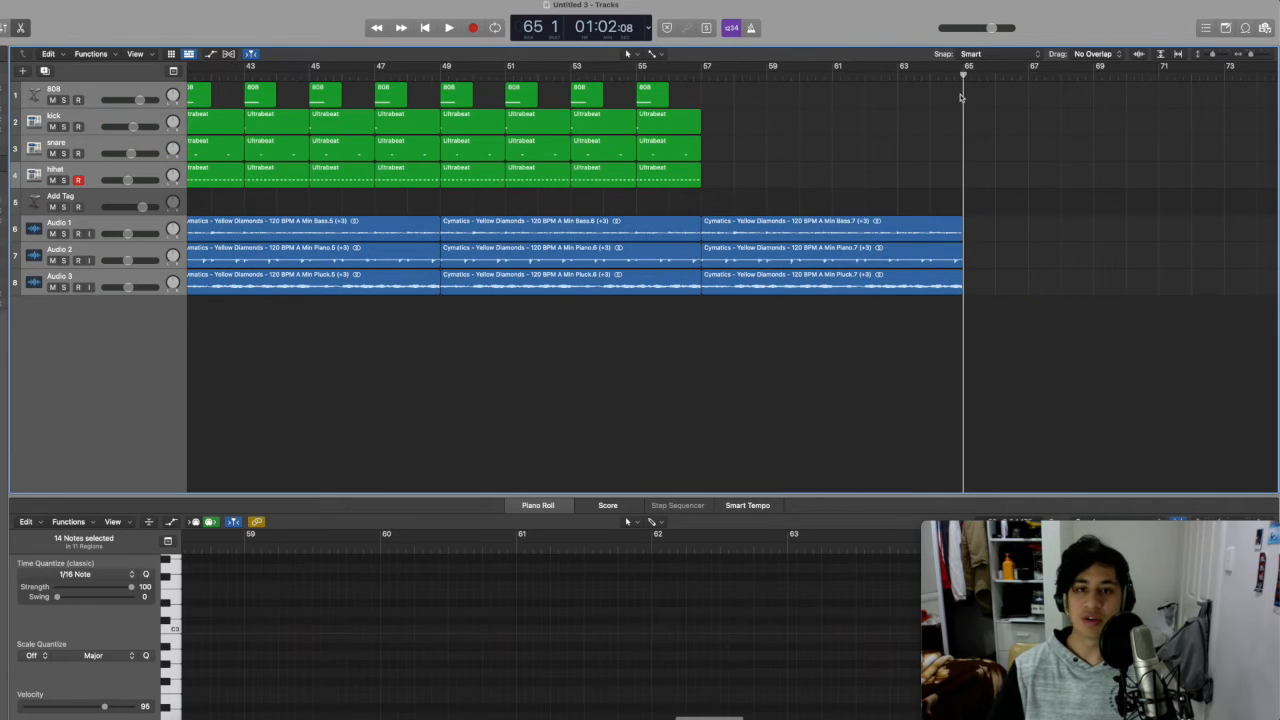
scroll(813, 141, left, 20)
scroll(813, 141, left, 2)
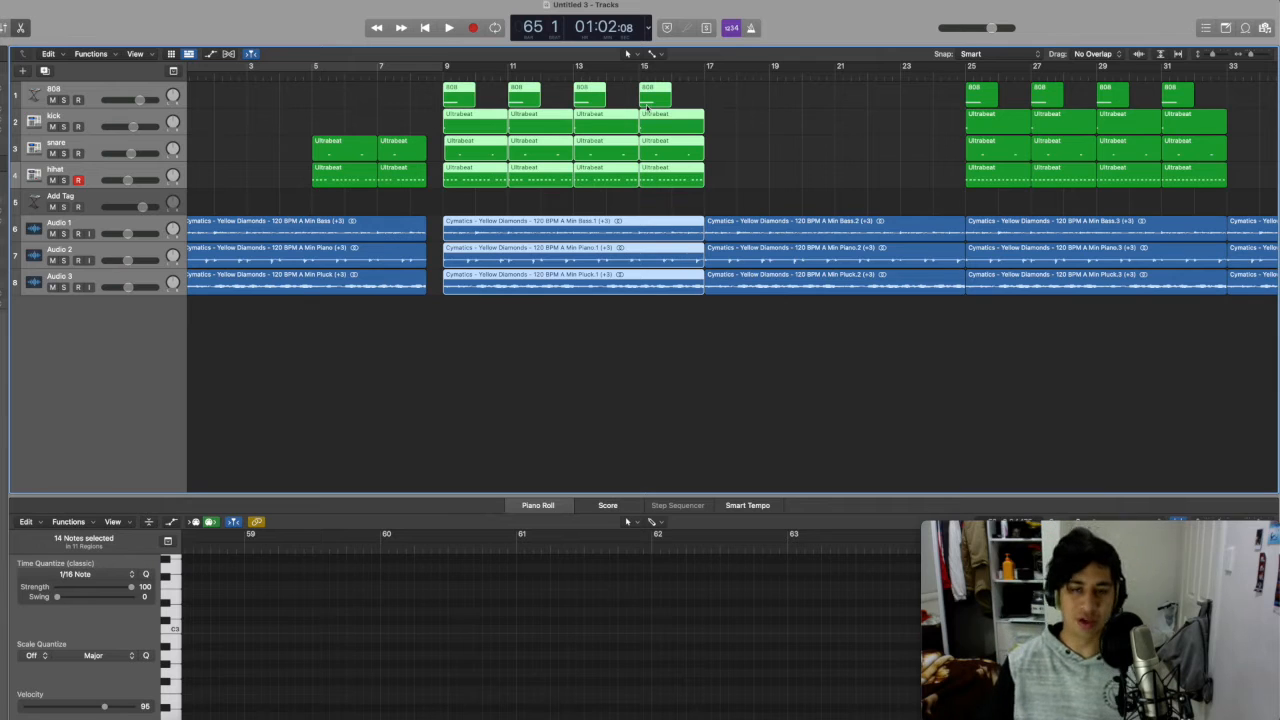
click(727, 126)
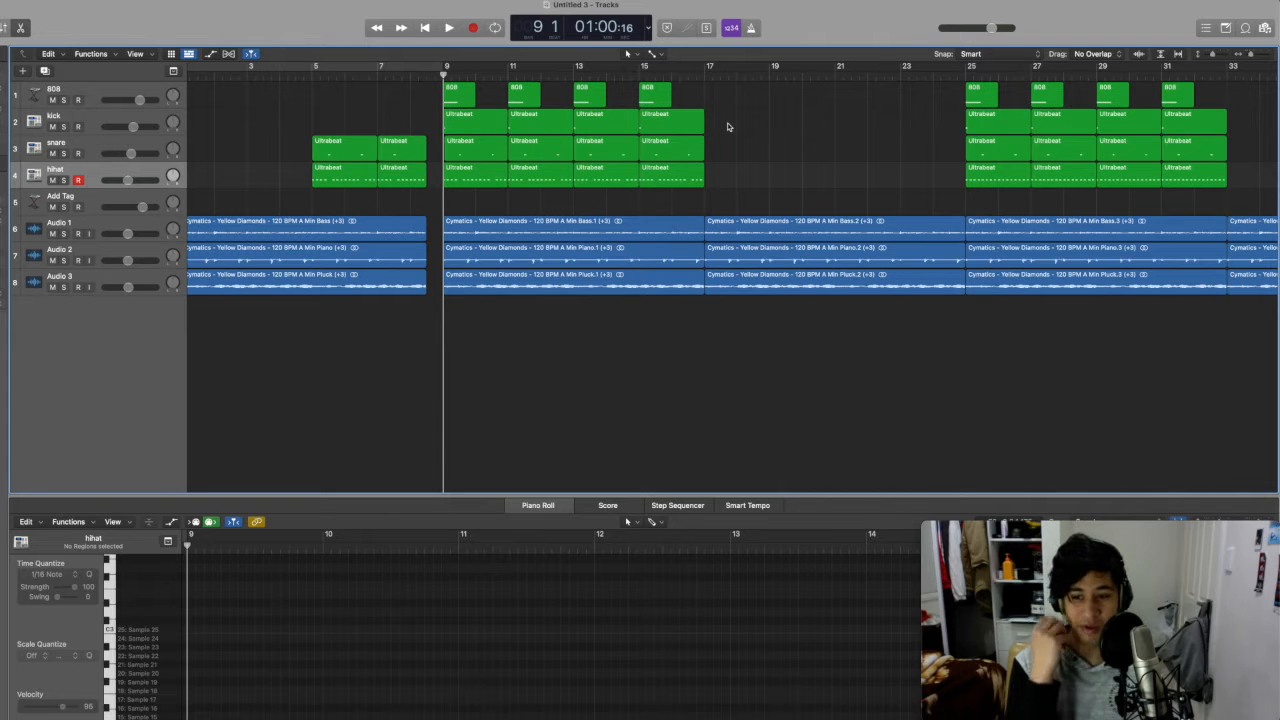
Open the hihat region at bar 9 to examine its pattern.
click(466, 180)
double_click(462, 182)
double_click(468, 181)
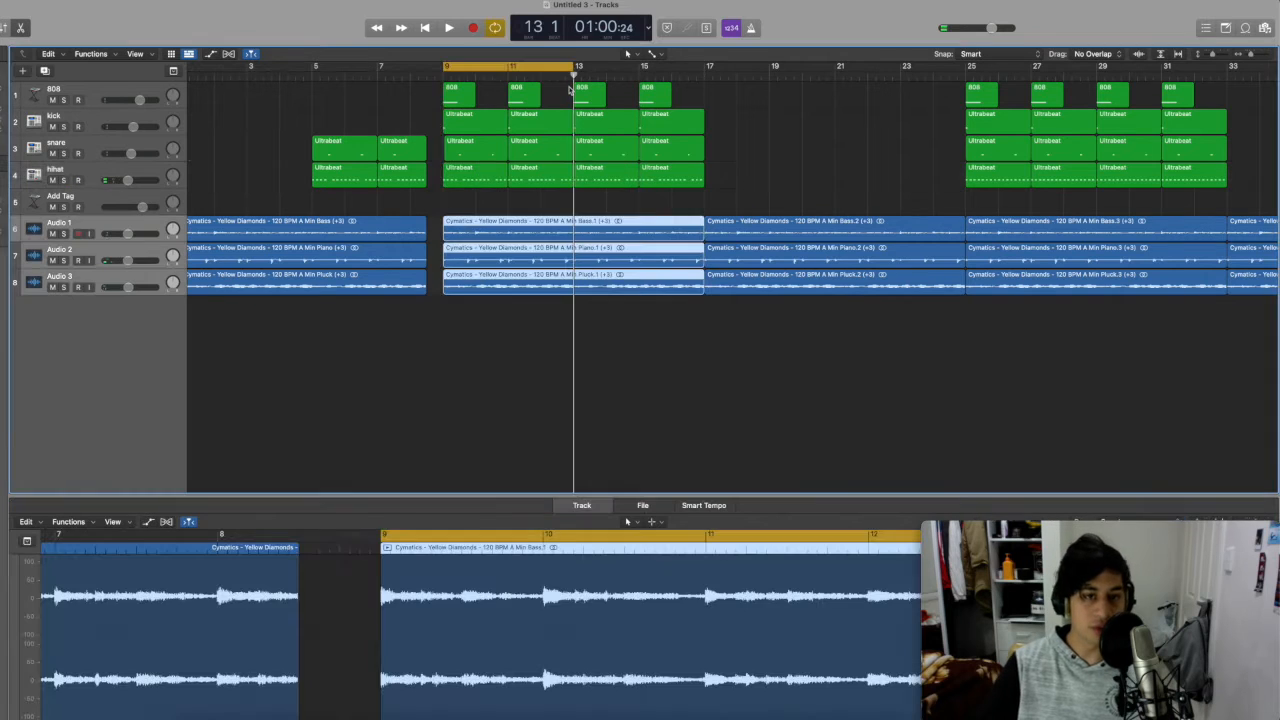
Split the three loop regions at bar 13 and shorten their first parts to end two beats before bar 13.
key(super+t)
drag(560, 206, 555, 306)
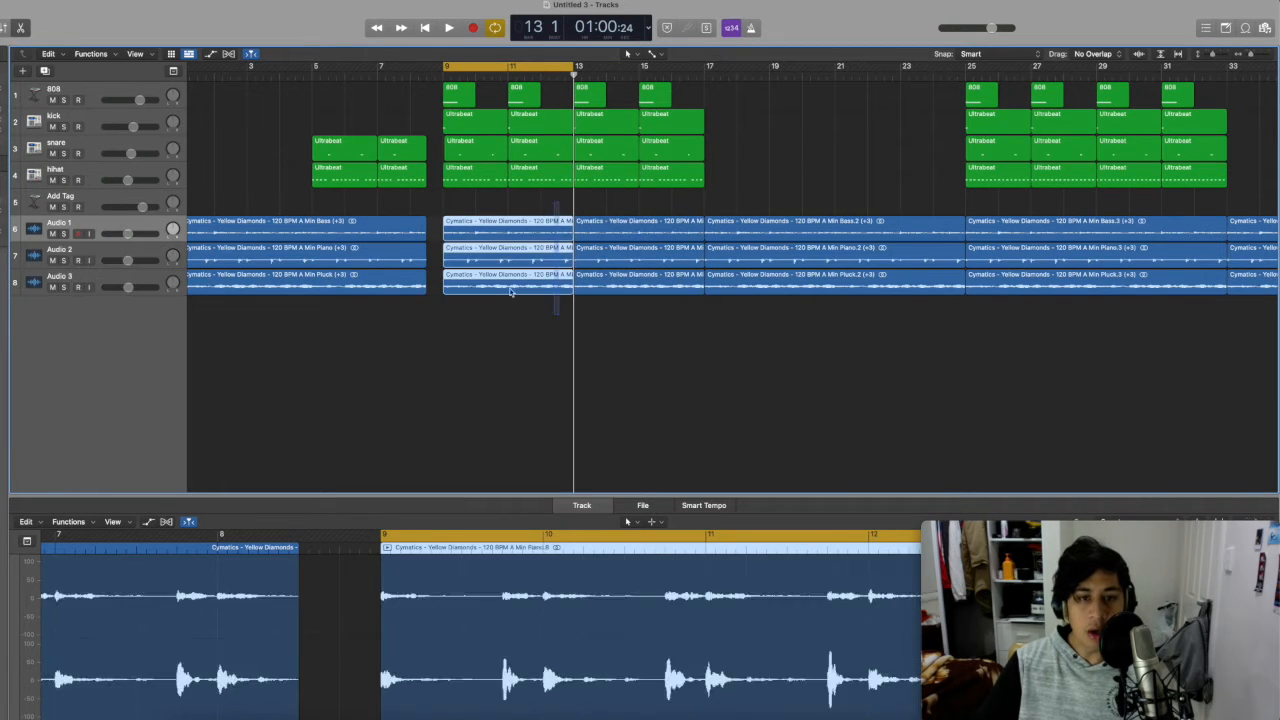
drag(439, 332, 402, 228)
right_click(540, 305)
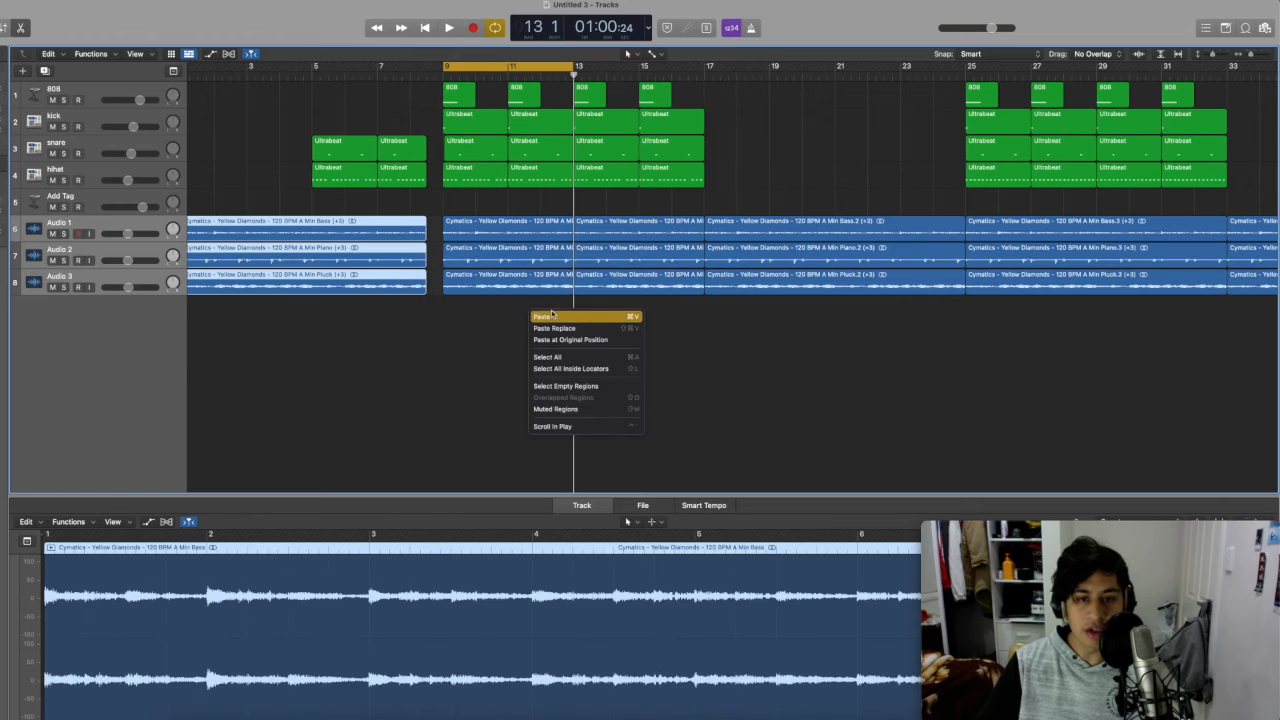
click(548, 314)
key(super+z)
drag(551, 314, 545, 220)
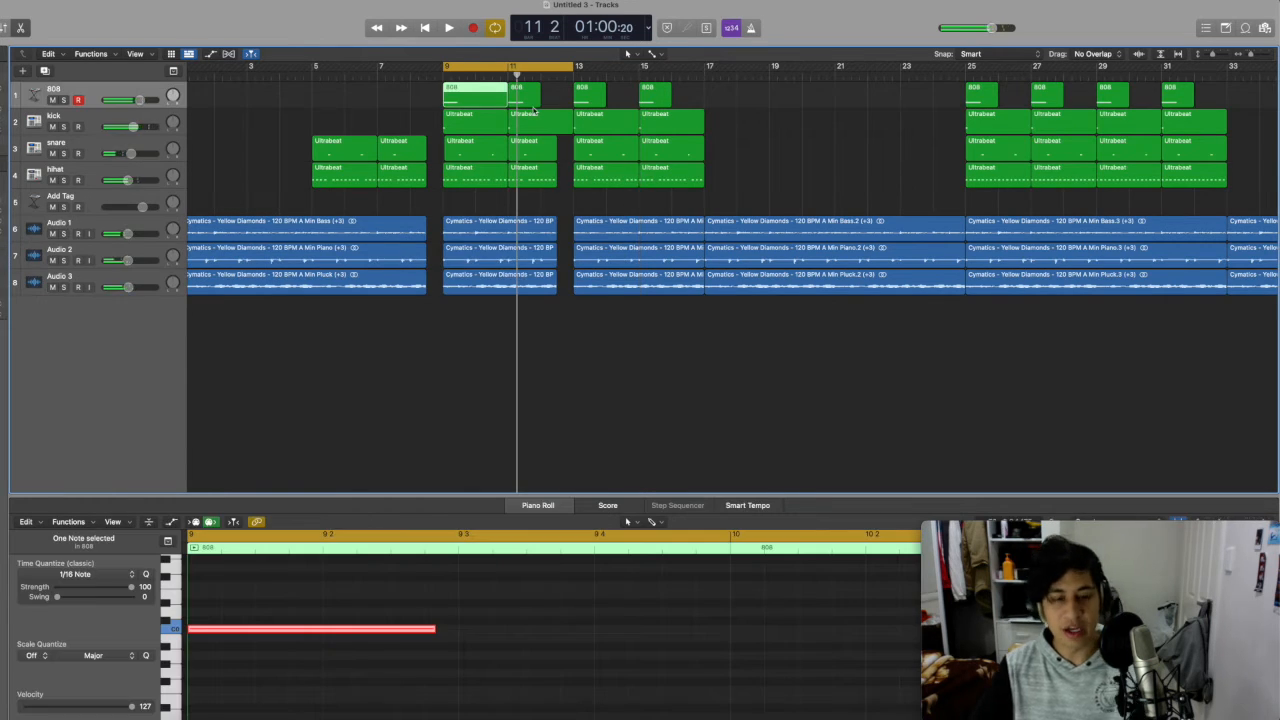
Record a five-note kick fill from bar 10 and trim the new region to end two beats before bar 13.
click(492, 124)
click(477, 78)
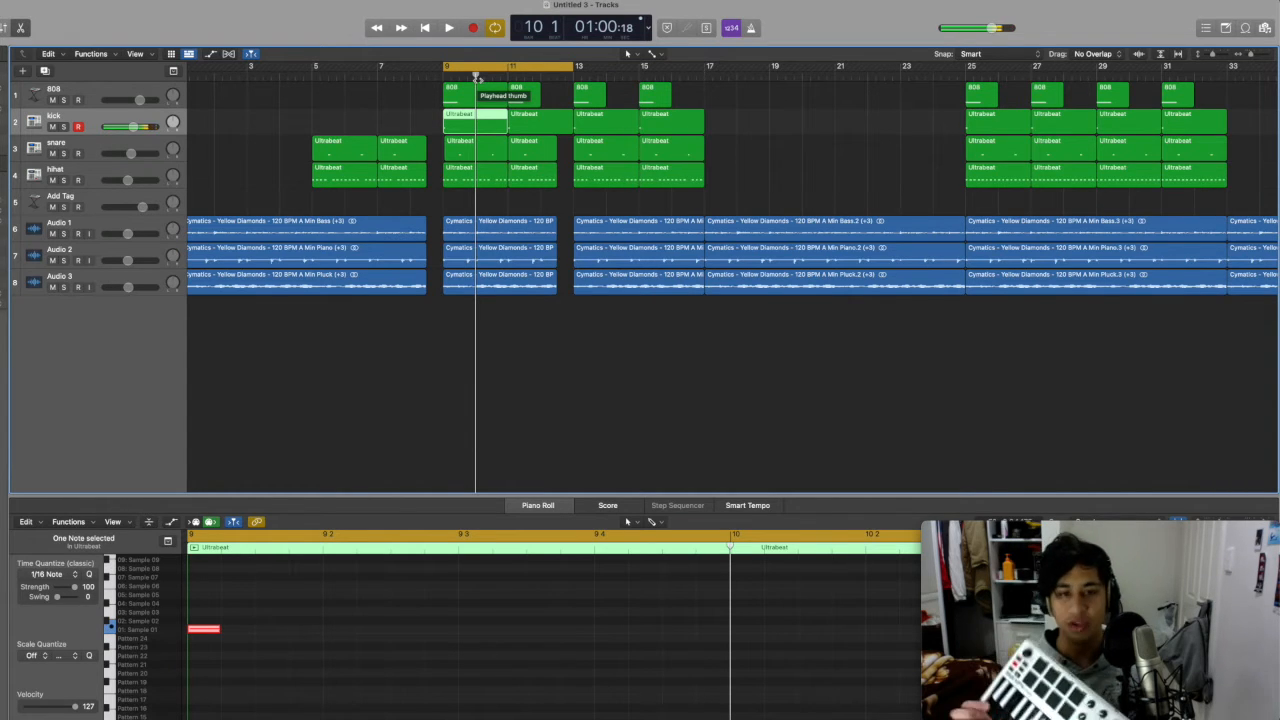
key(r)
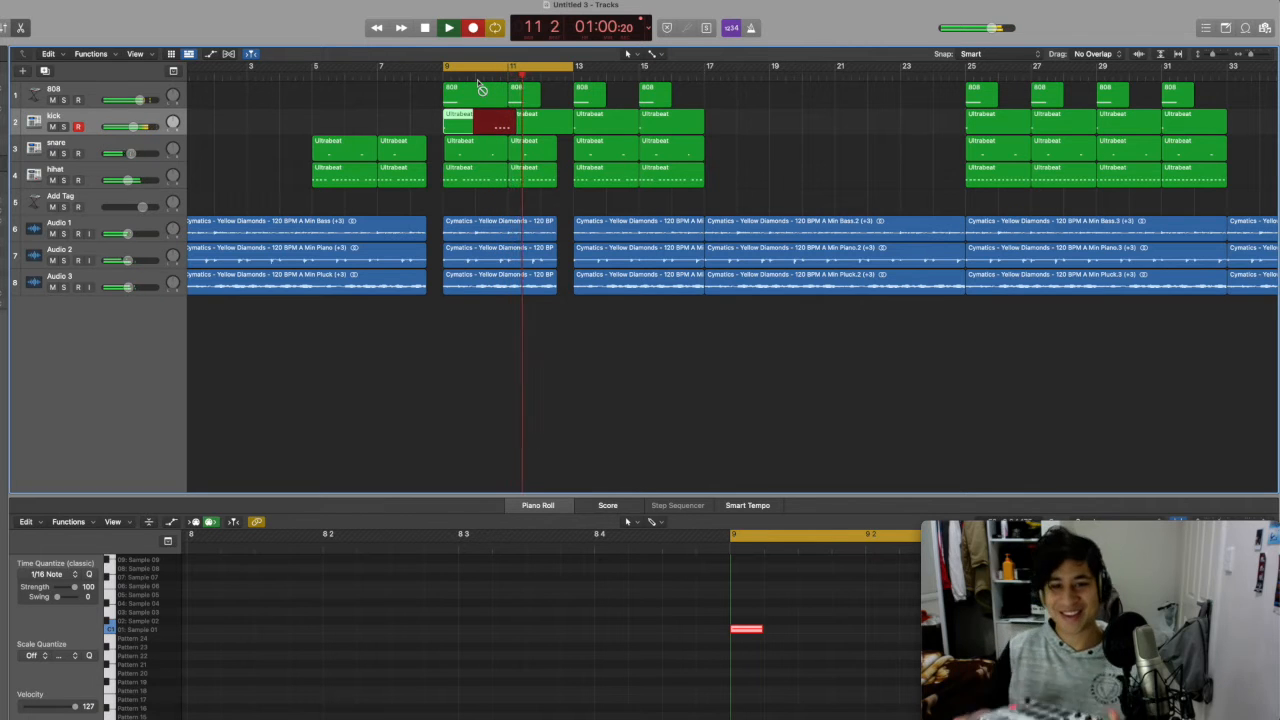
key(space)
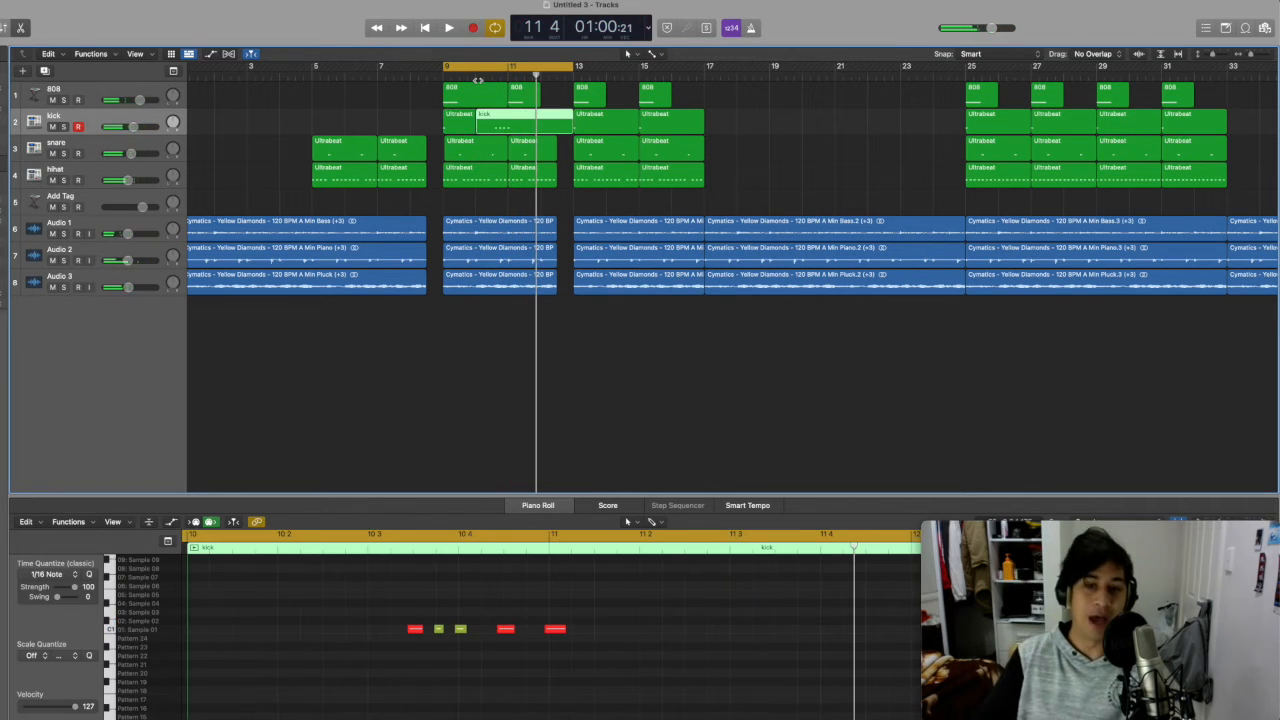
mouse_move(572, 128)
mouse_down()
mouse_move(538, 128)
mouse_move(556, 128)
mouse_up()
click(511, 130)
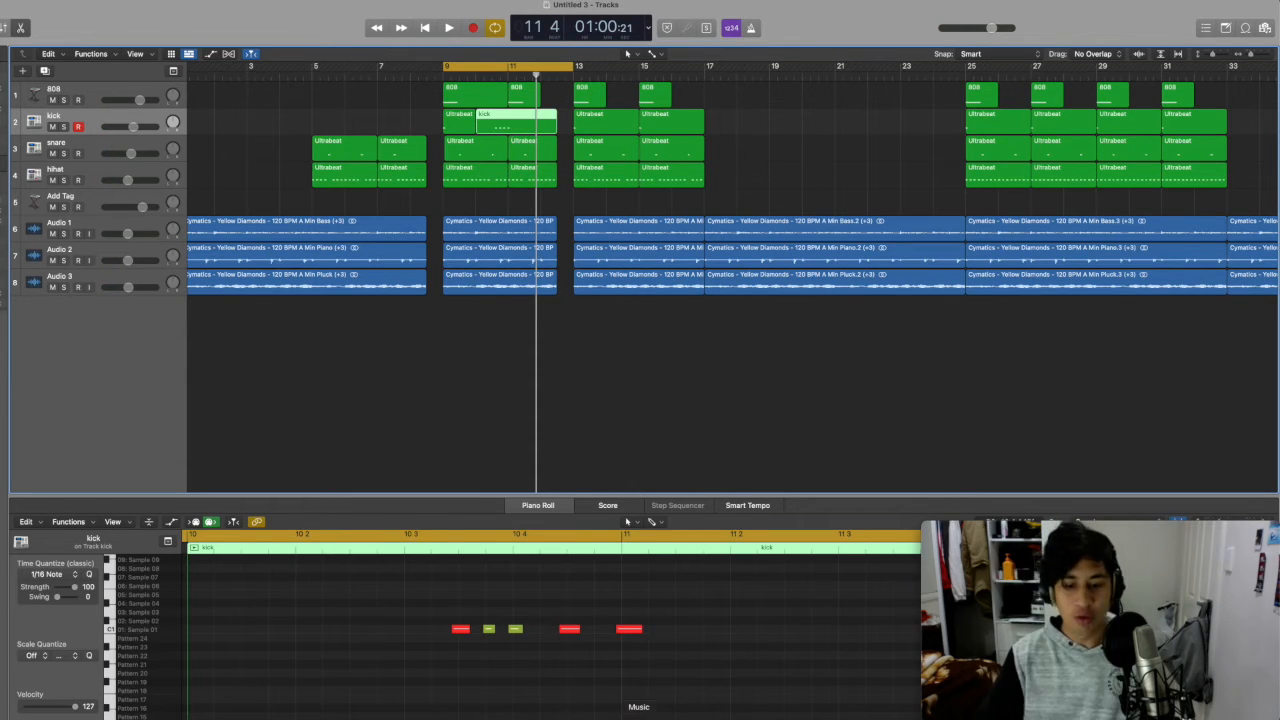
Set the two quieter notes of the kick fill to velocity 127.
drag(664, 659, 443, 598)
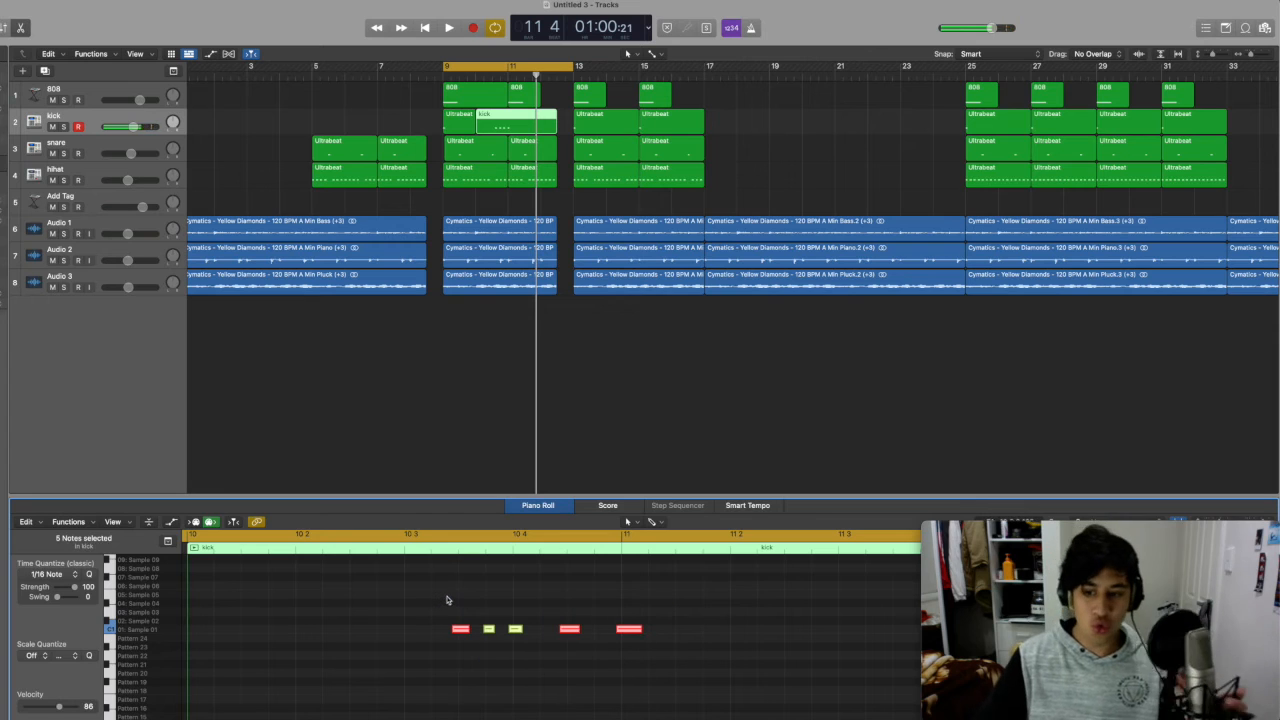
click(502, 600)
click(458, 537)
drag(540, 602, 482, 660)
drag(42, 708, 113, 712)
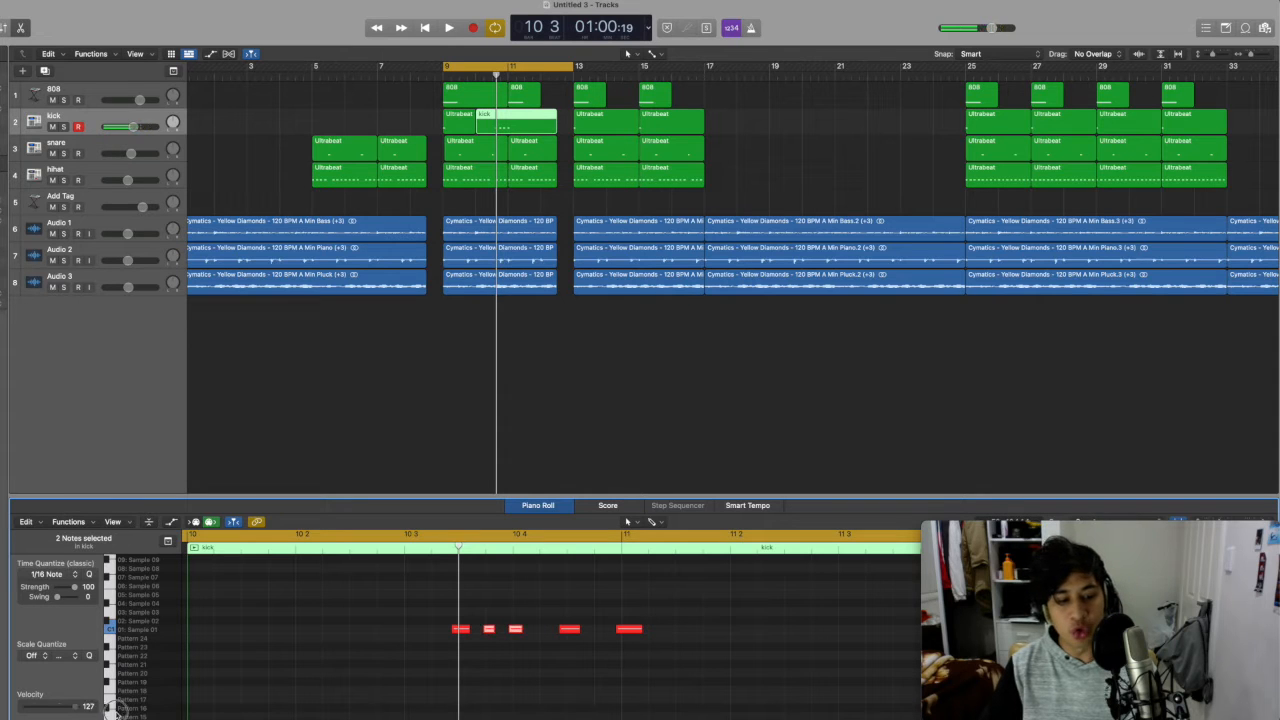
click(320, 700)
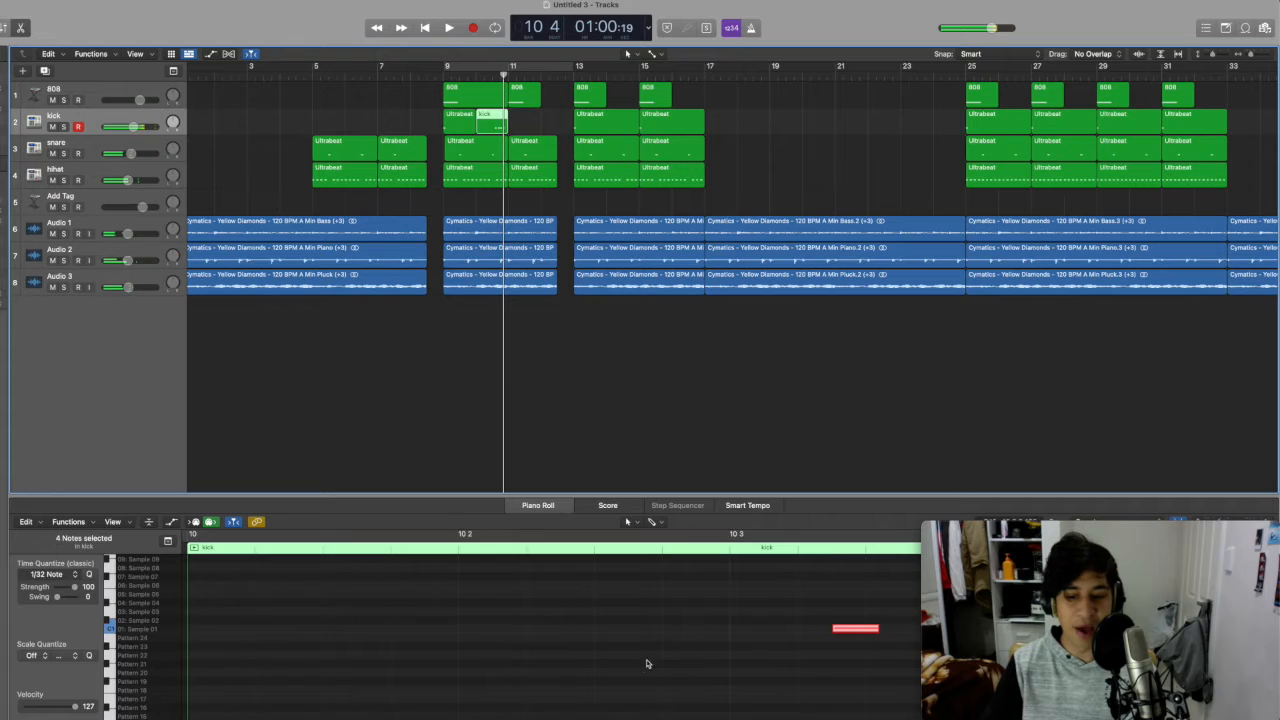
Play back the section from bar 9 to check the new kick fill against the other tracks.
scroll(646, 664, right, 8)
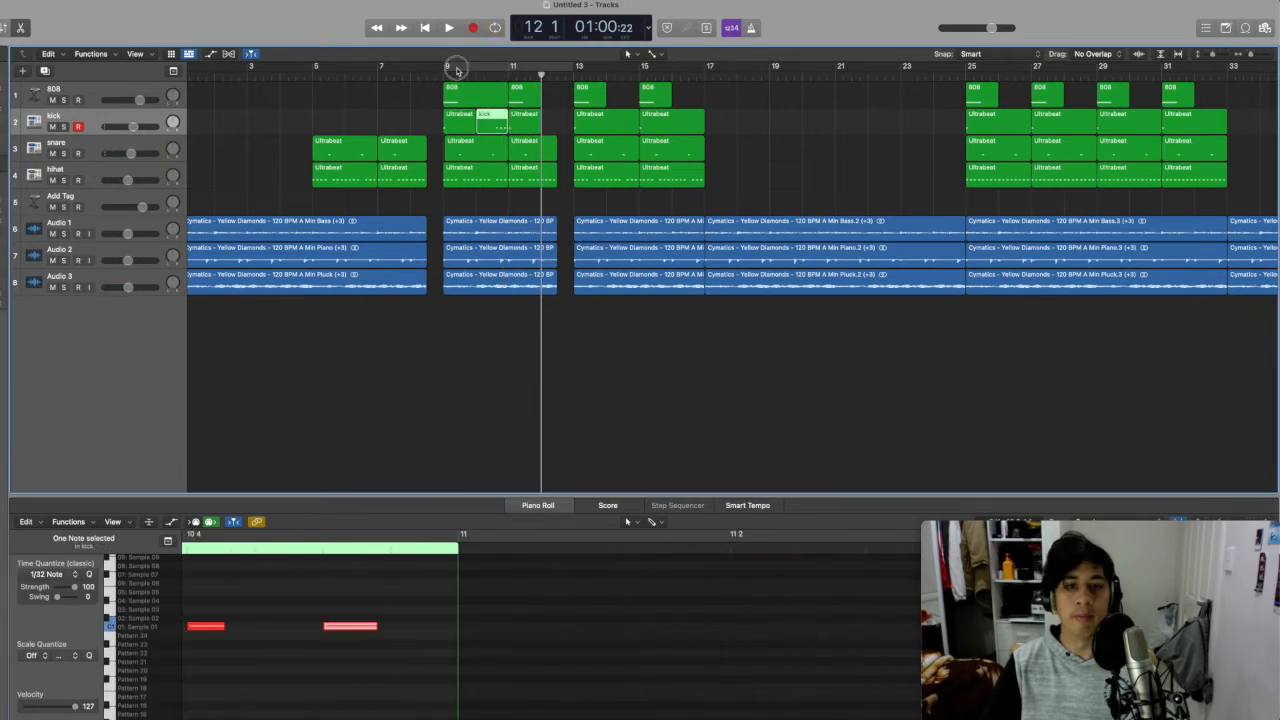
click(455, 70)
key(space)
click(515, 201)
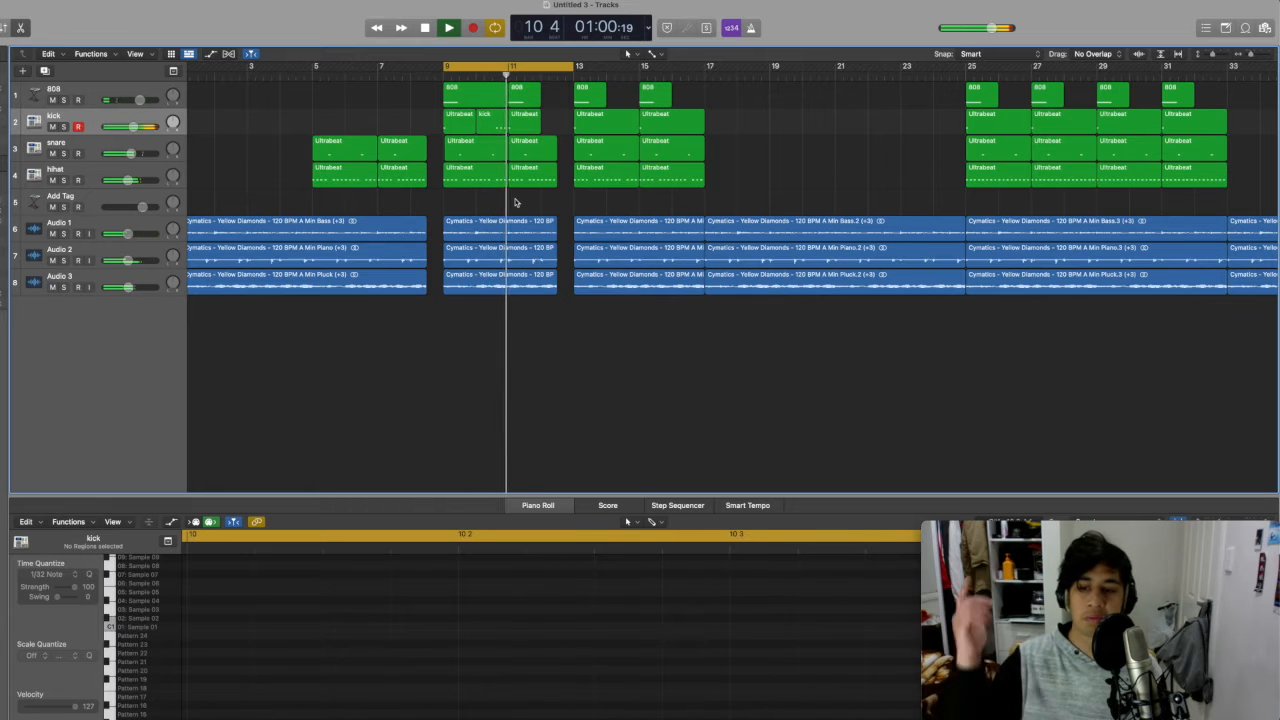
click(120, 100)
key(space)
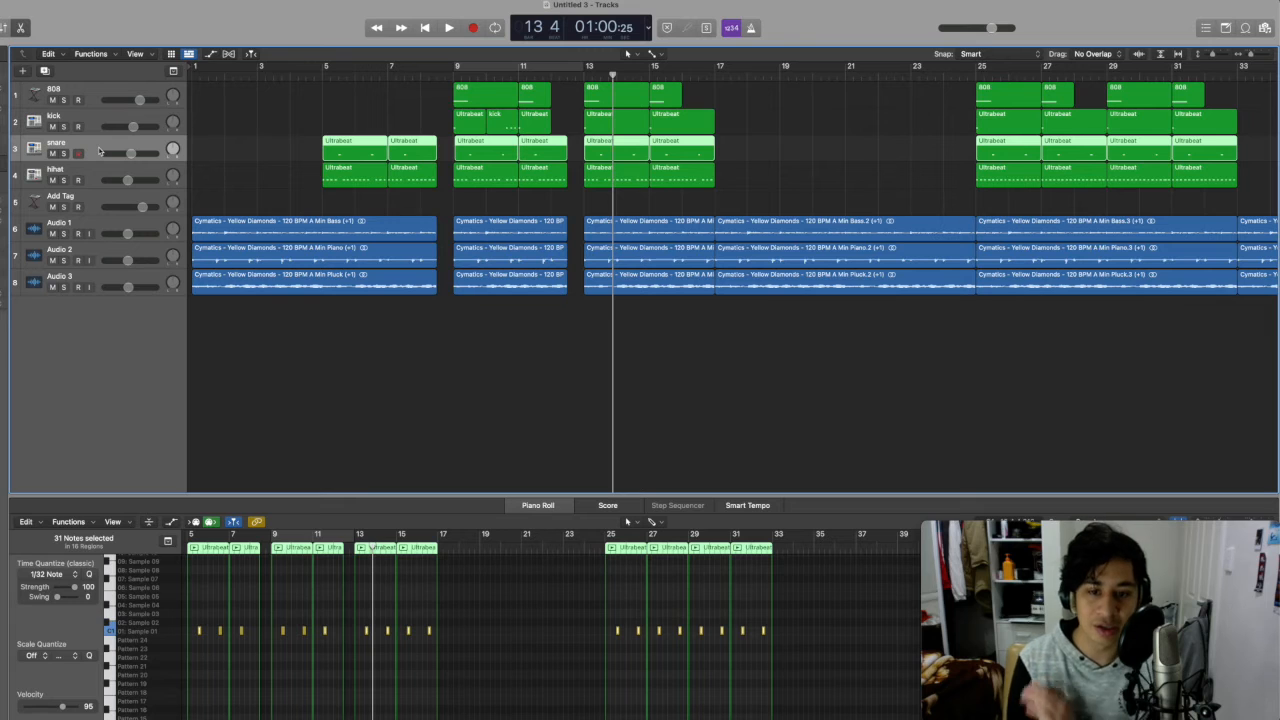
Move the first snare region of the bar 9 section to start exactly at bar 9 and select it with the next snare region.
click(472, 153)
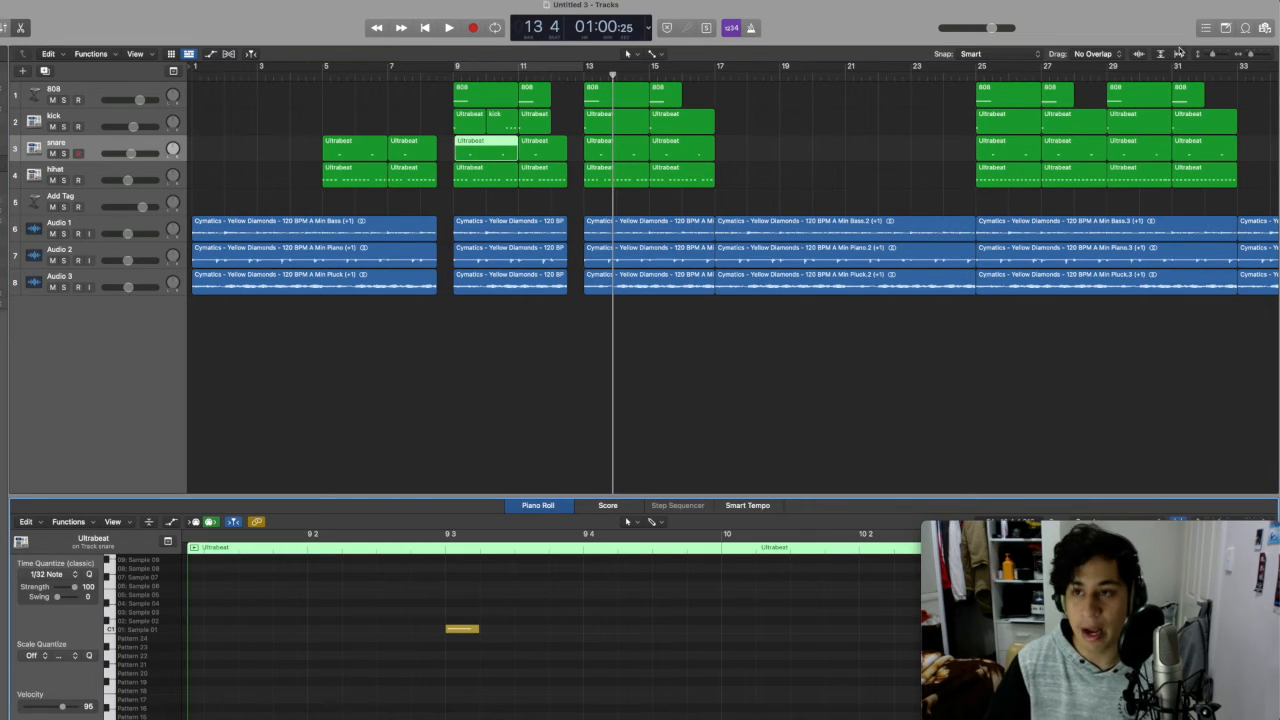
key(z)
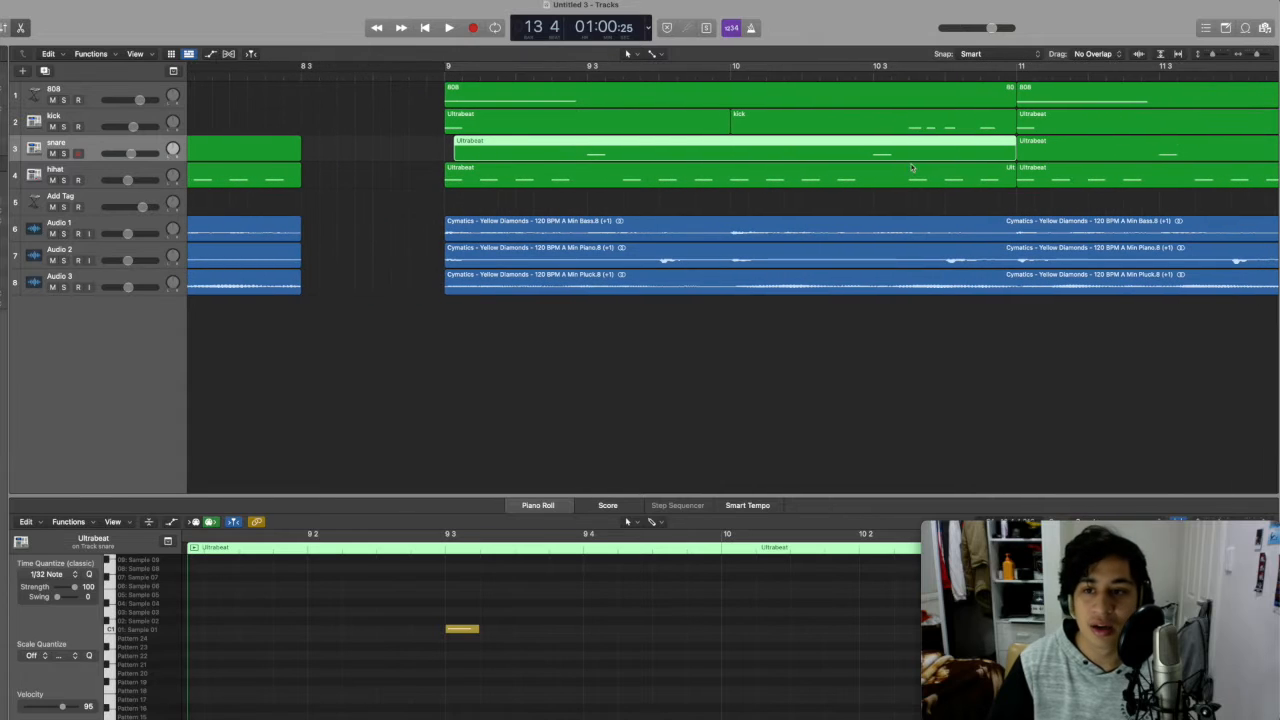
drag(566, 158, 562, 158)
scroll(564, 153, right, 15)
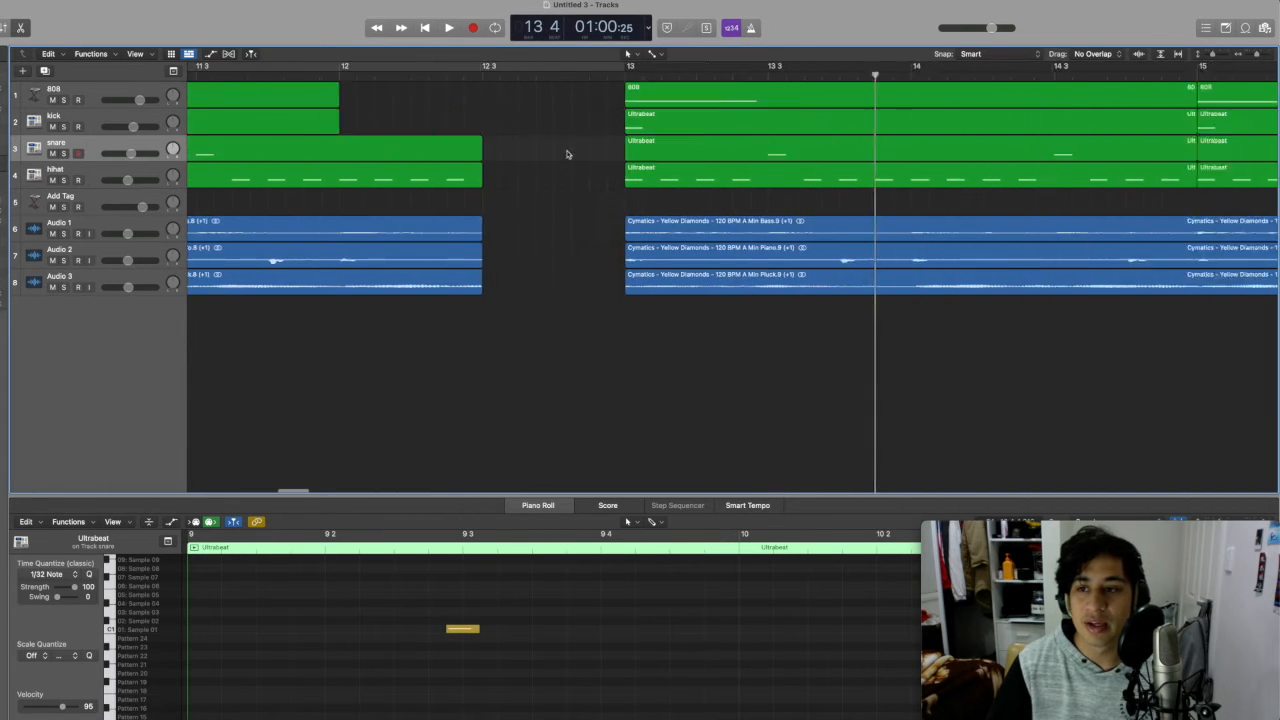
scroll(566, 152, left, 15)
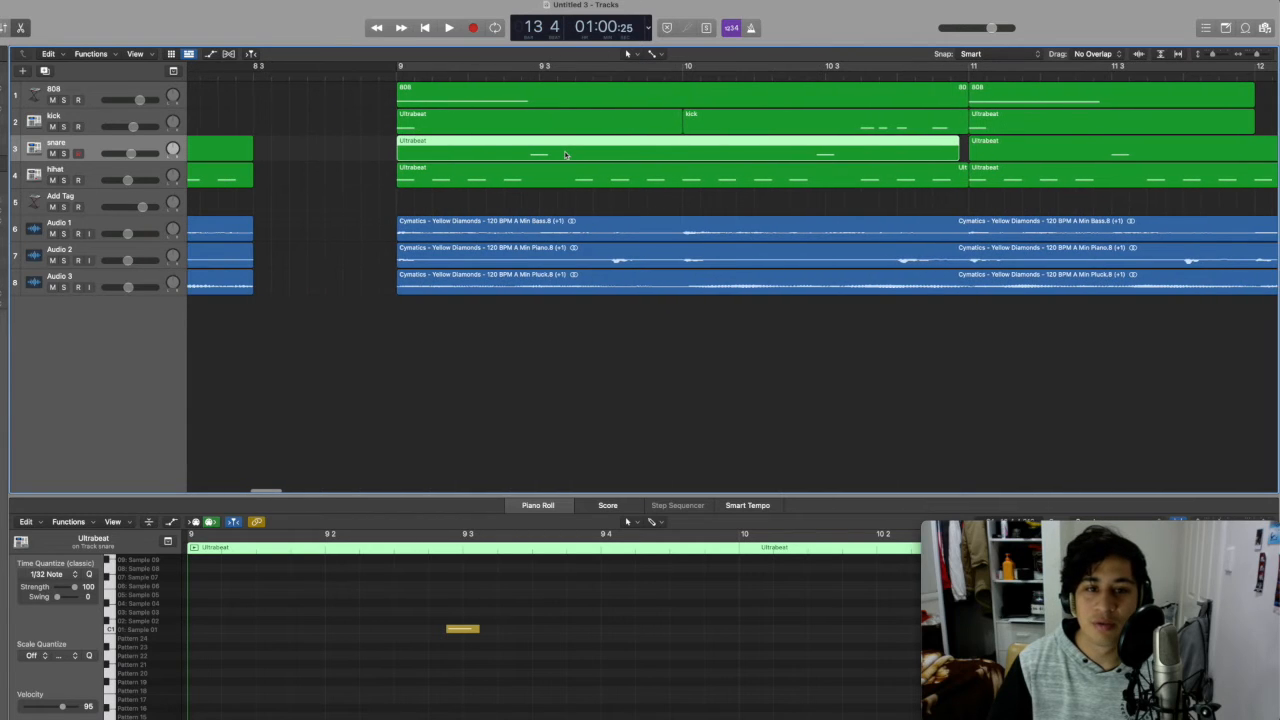
shift+click(1033, 148)
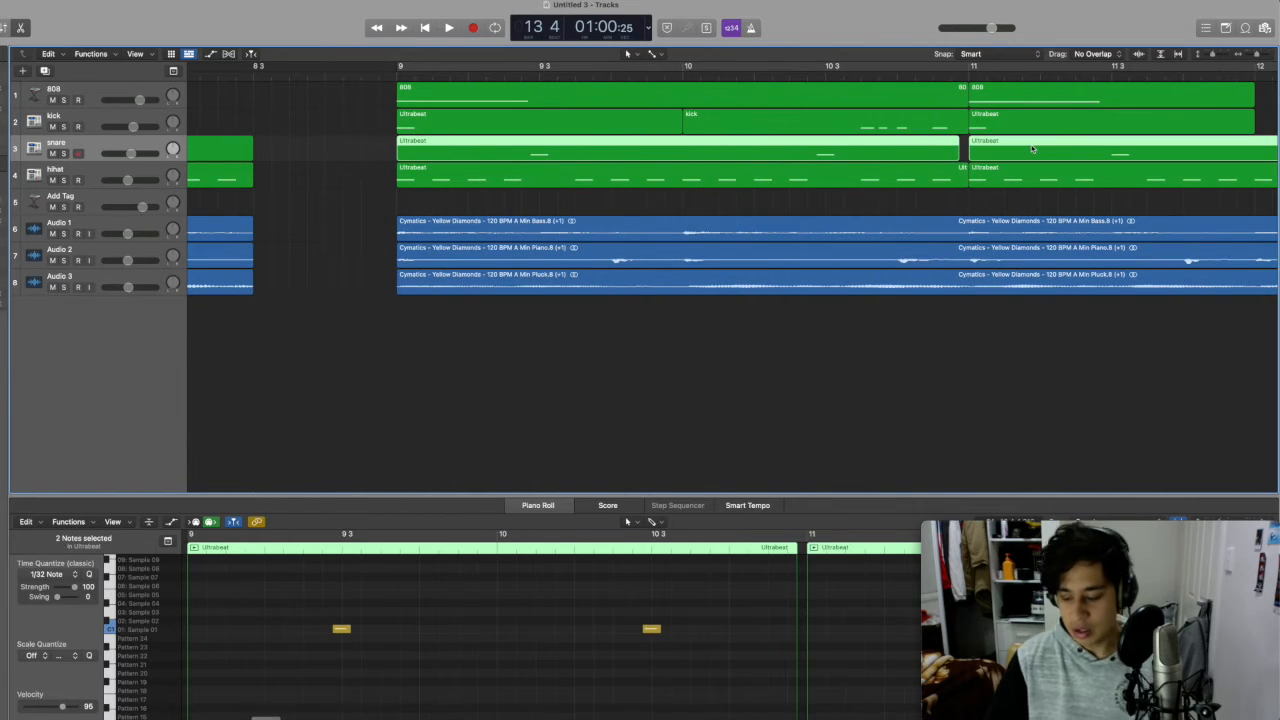
key(Delete)
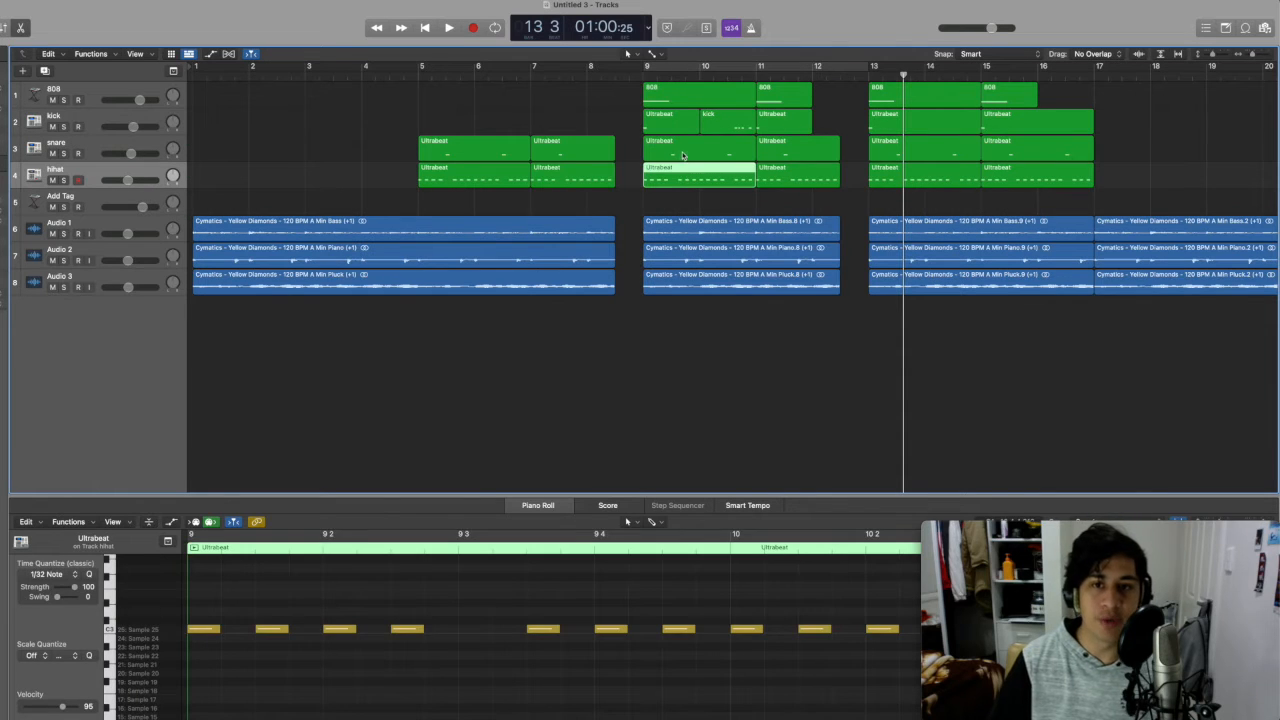
Cycle playback over bars 9 to 13 and delete the hihat note at the start of bar 9.
click(689, 204)
key(c)
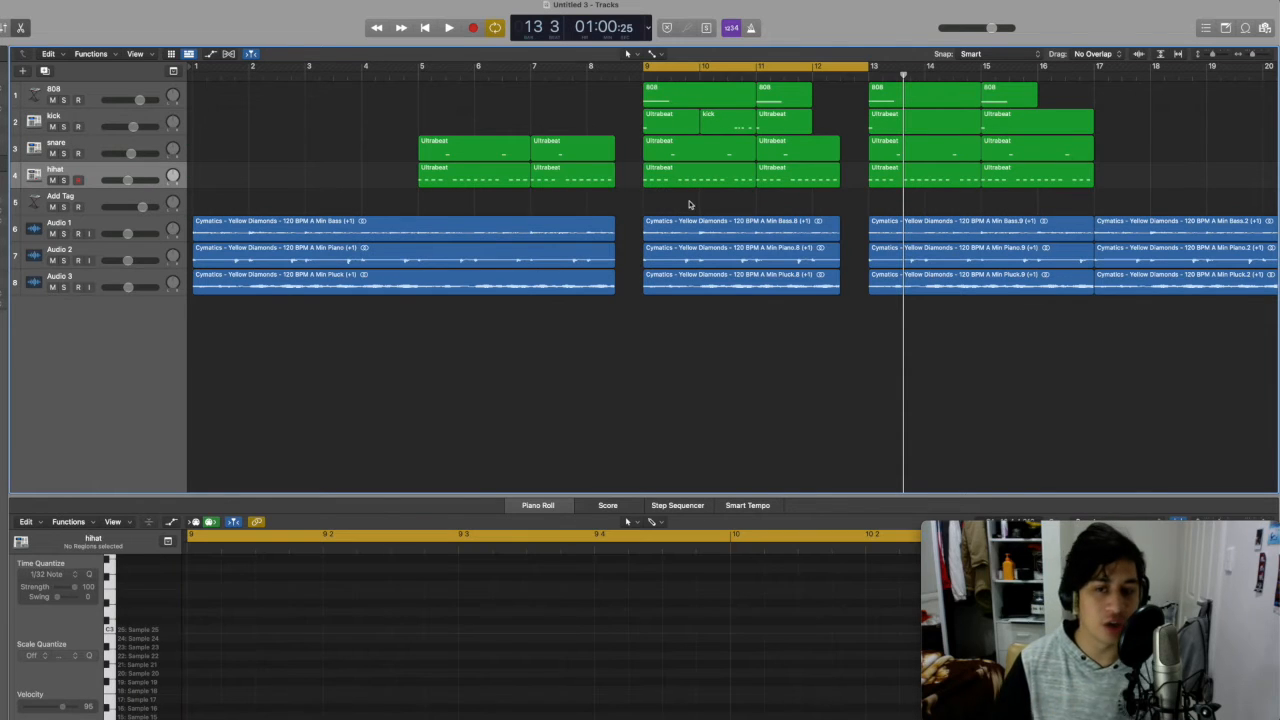
key(space)
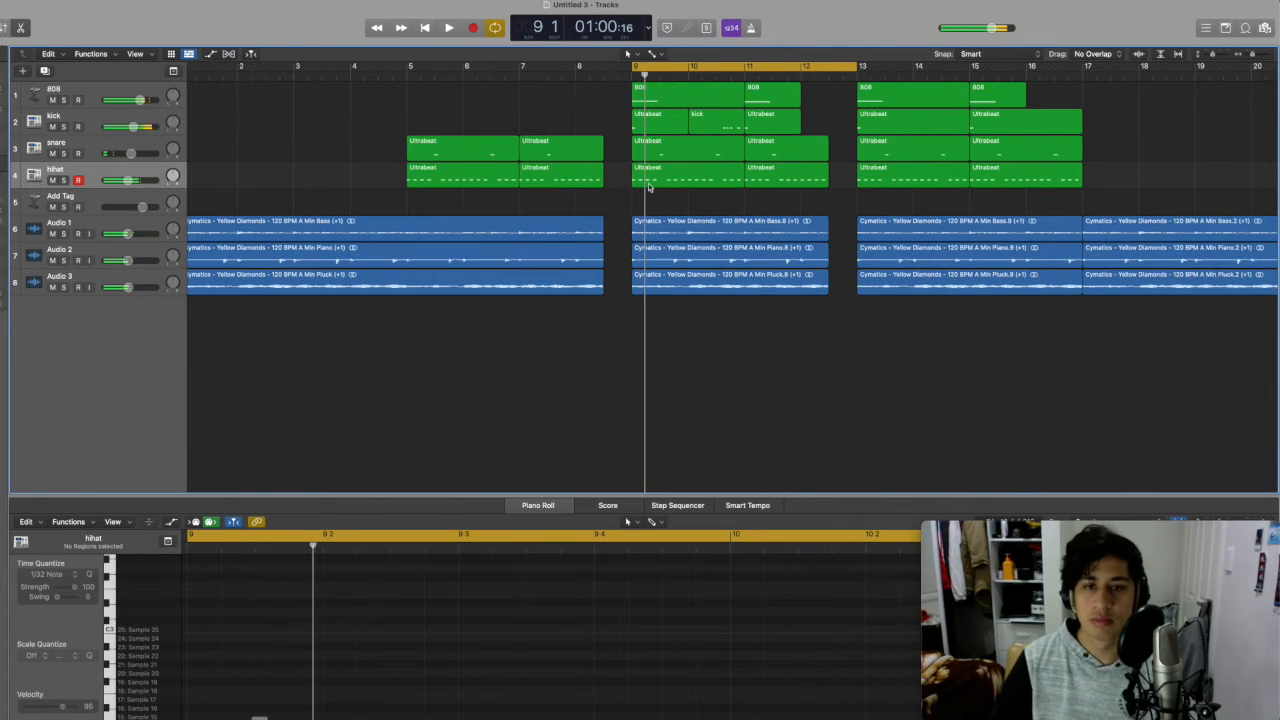
double_click(648, 183)
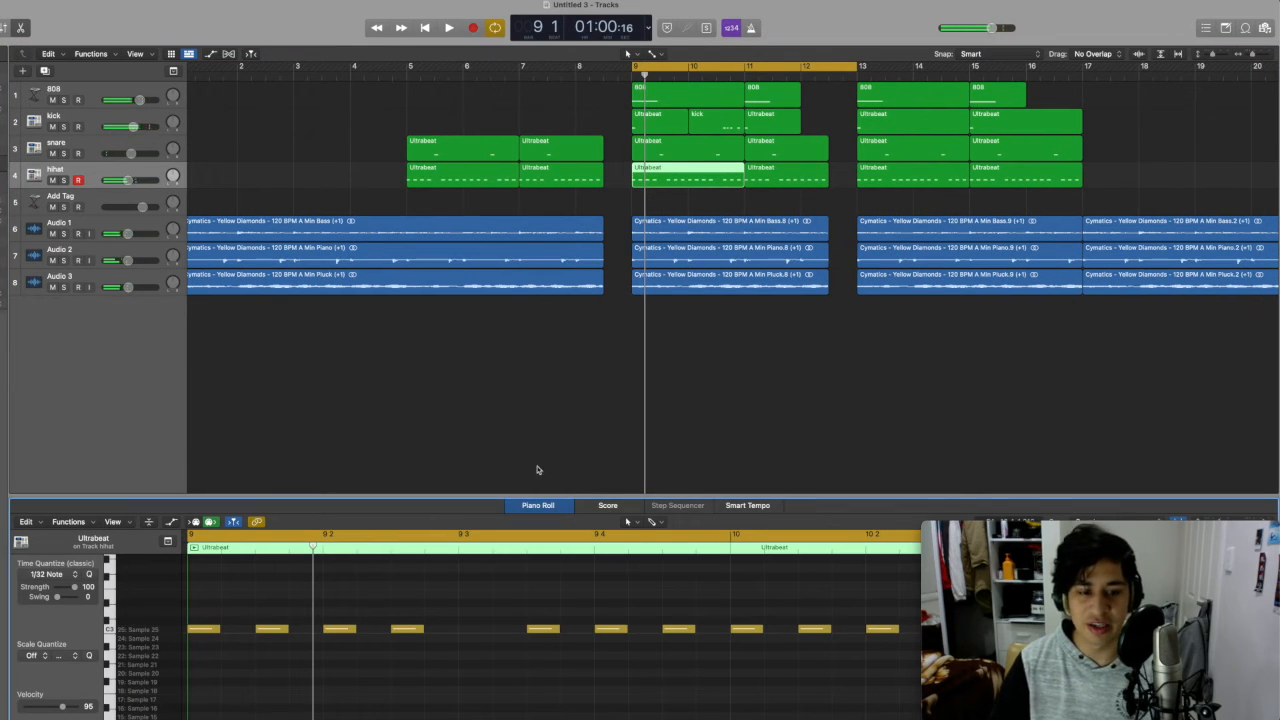
click(259, 630)
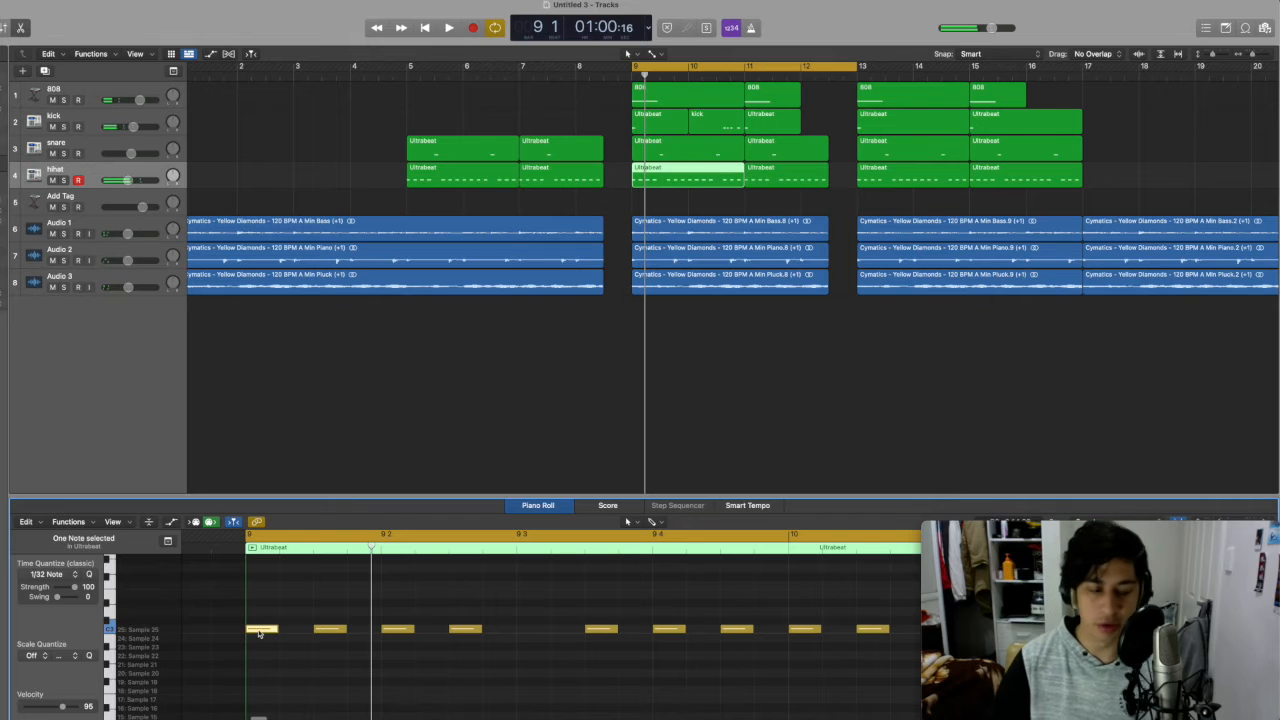
key(Delete)
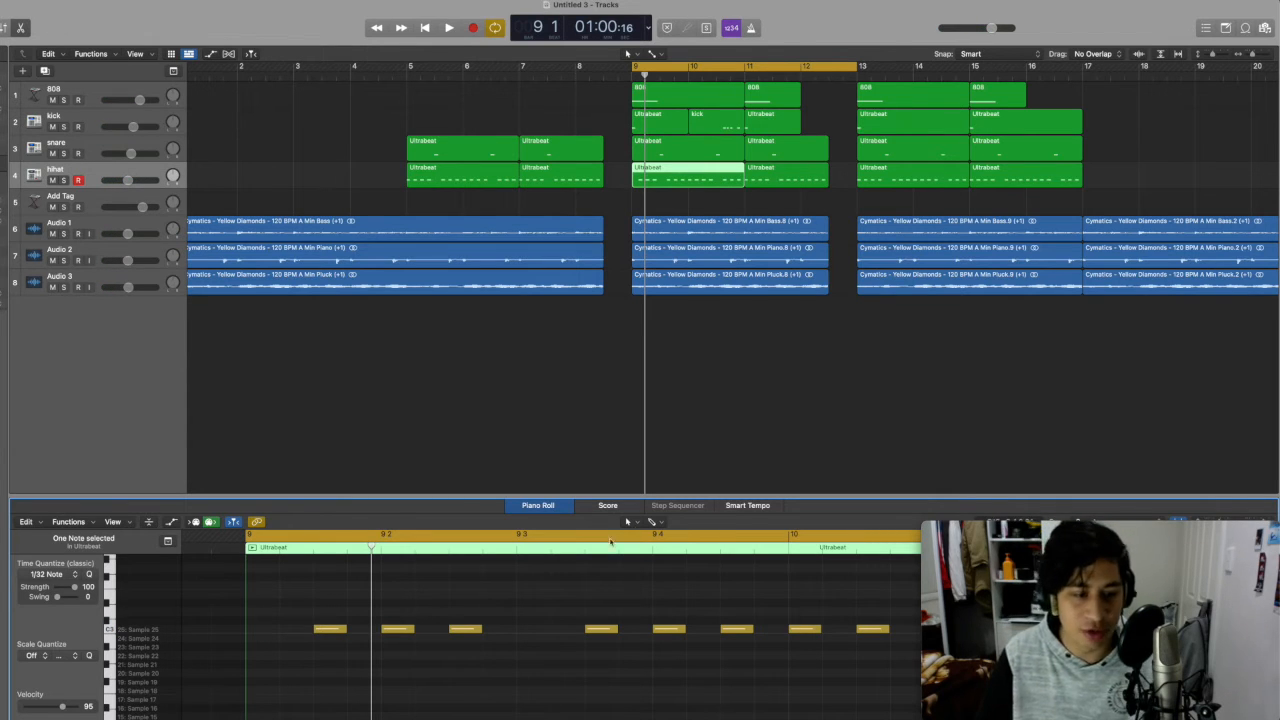
Draw four consecutive 1/32 notes at the start of bar 9 in the hihat region, pitched above the existing pattern.
click(656, 522)
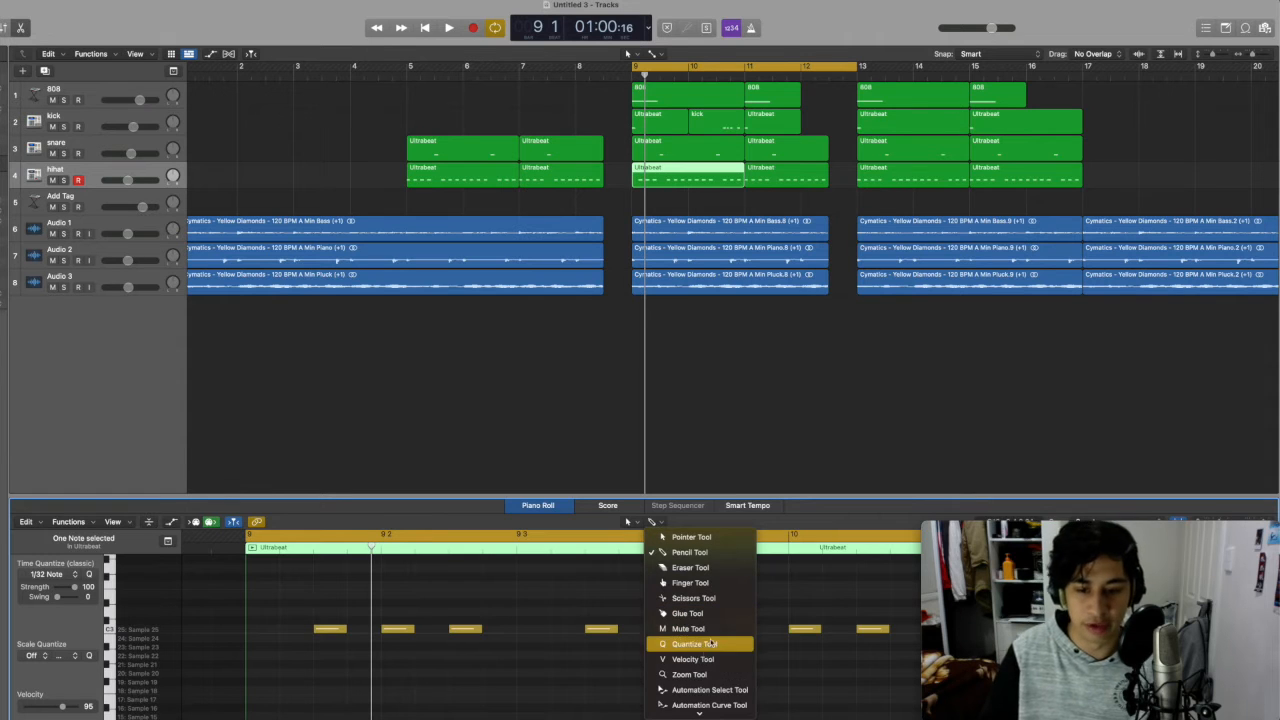
click(685, 646)
click(252, 587)
super+click(269, 587)
super+click(284, 587)
super+click(299, 586)
key(space)
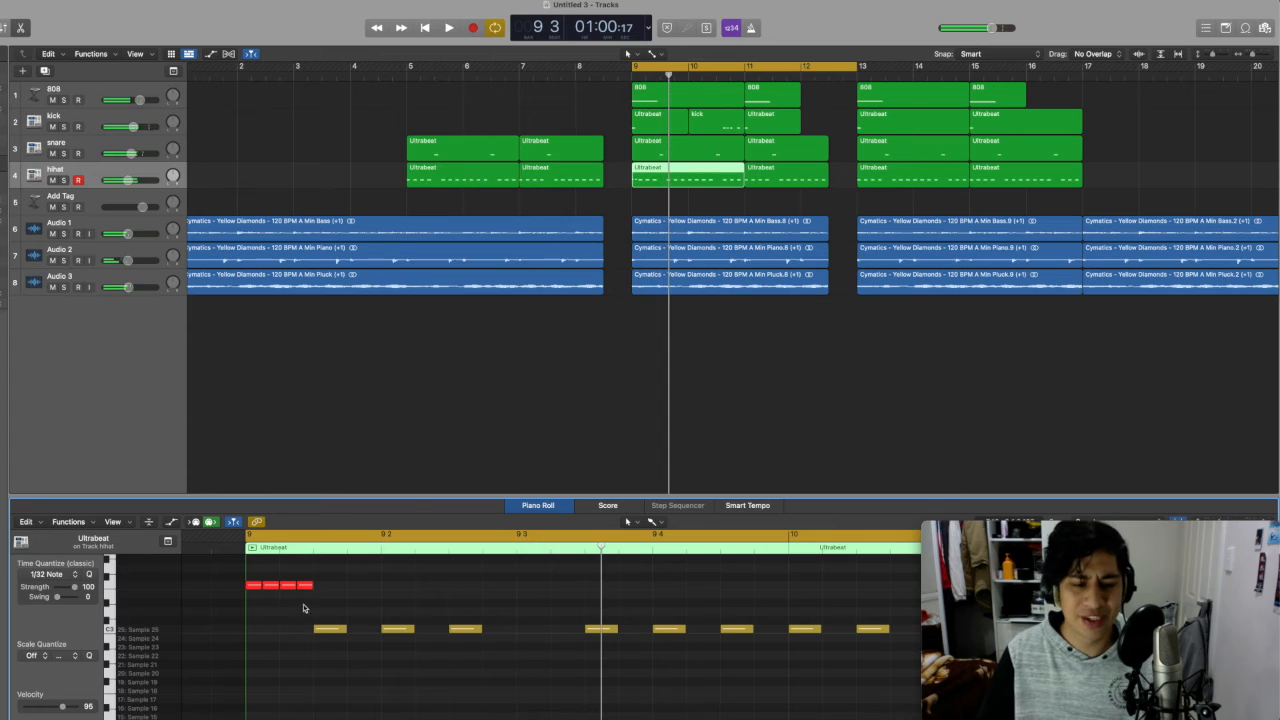
Set the four new hihat notes to velocity 100 and arrange them as a descending run from F3 to D3.
drag(312, 603, 242, 568)
drag(75, 712, 65, 710)
mouse_move(197, 663)
mouse_down()
mouse_move(196, 604)
mouse_move(195, 662)
mouse_up()
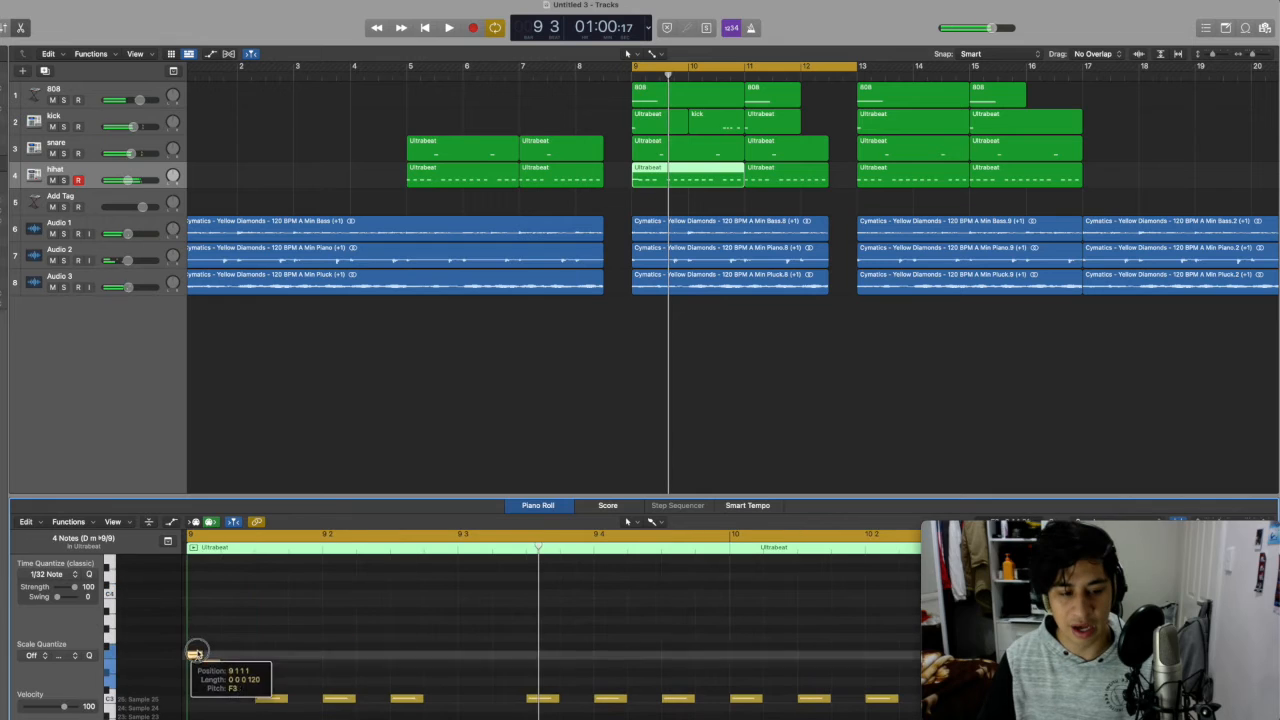
Audition the descending hihat roll at the start of bar 9 in the cycled section.
key(space)
key(space)
click(195, 648)
key(space)
key(space)
click(196, 638)
key(space)
key(space)
key(space)
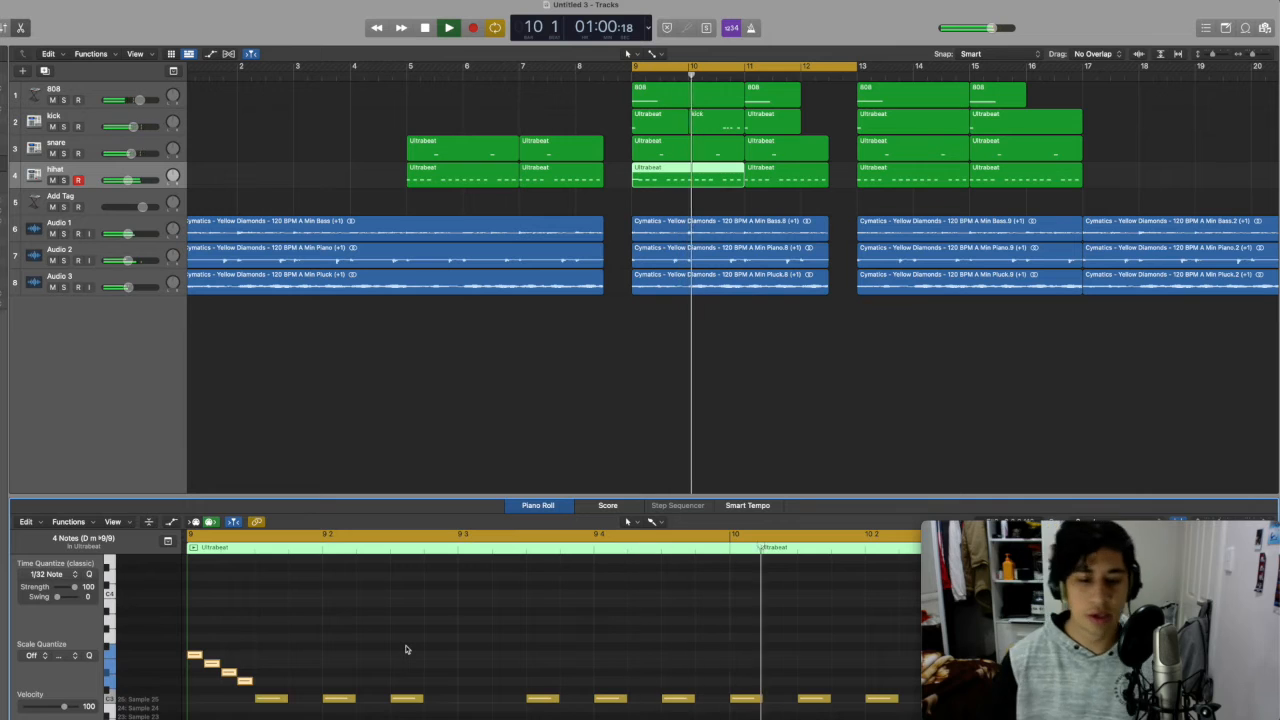
click(715, 329)
key(space)
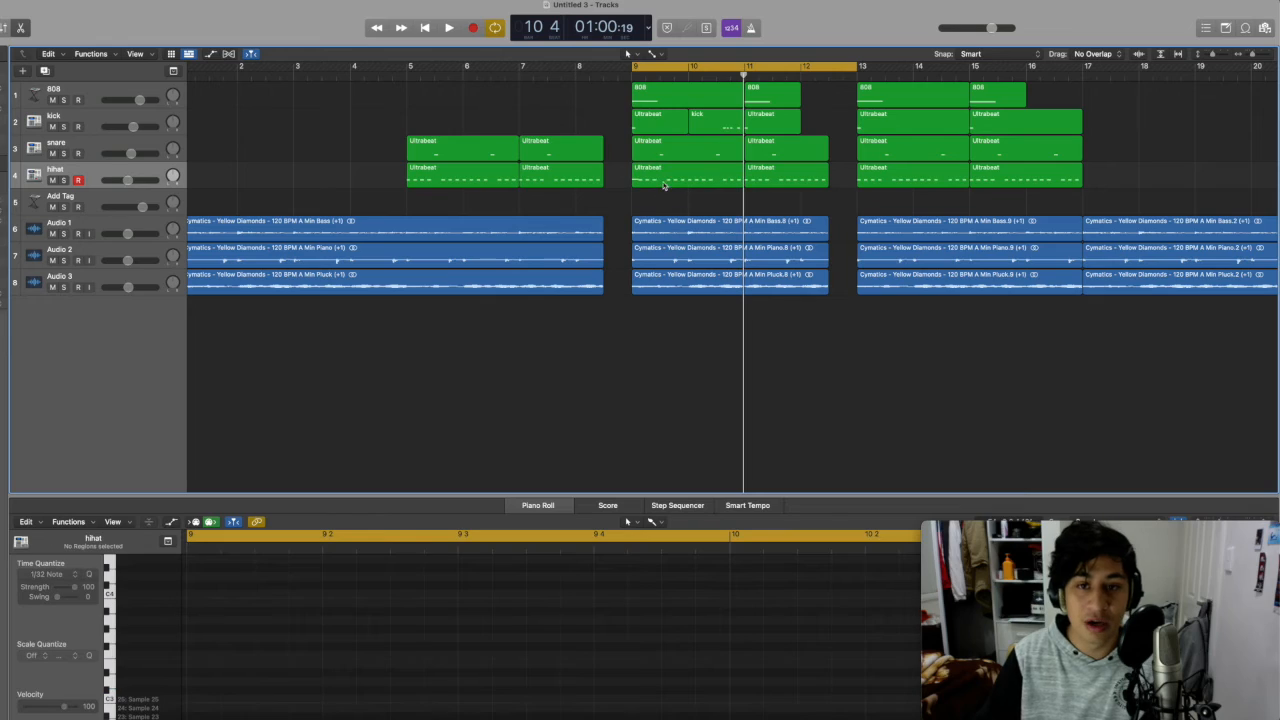
Add a 1/32 note at C3 on beat 3 of bar 9 in the hihat pattern and delete the next hihat note.
drag(641, 212, 655, 150)
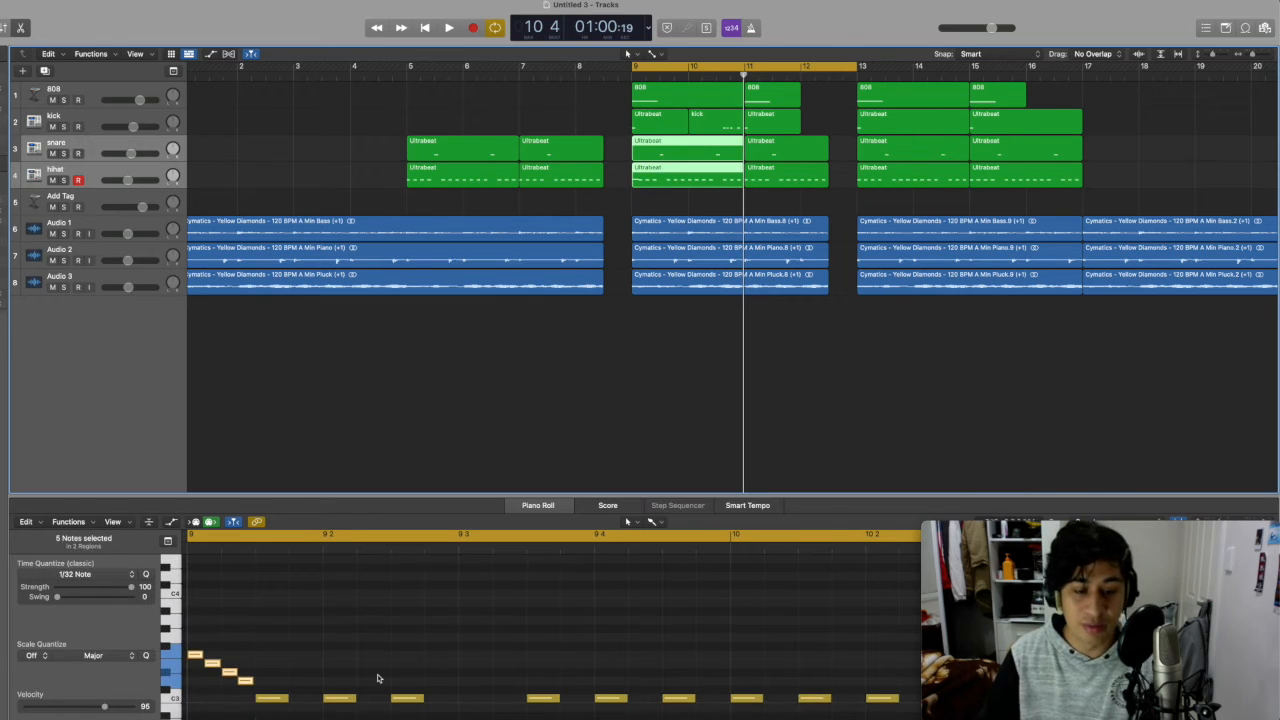
scroll(420, 666, right, 5)
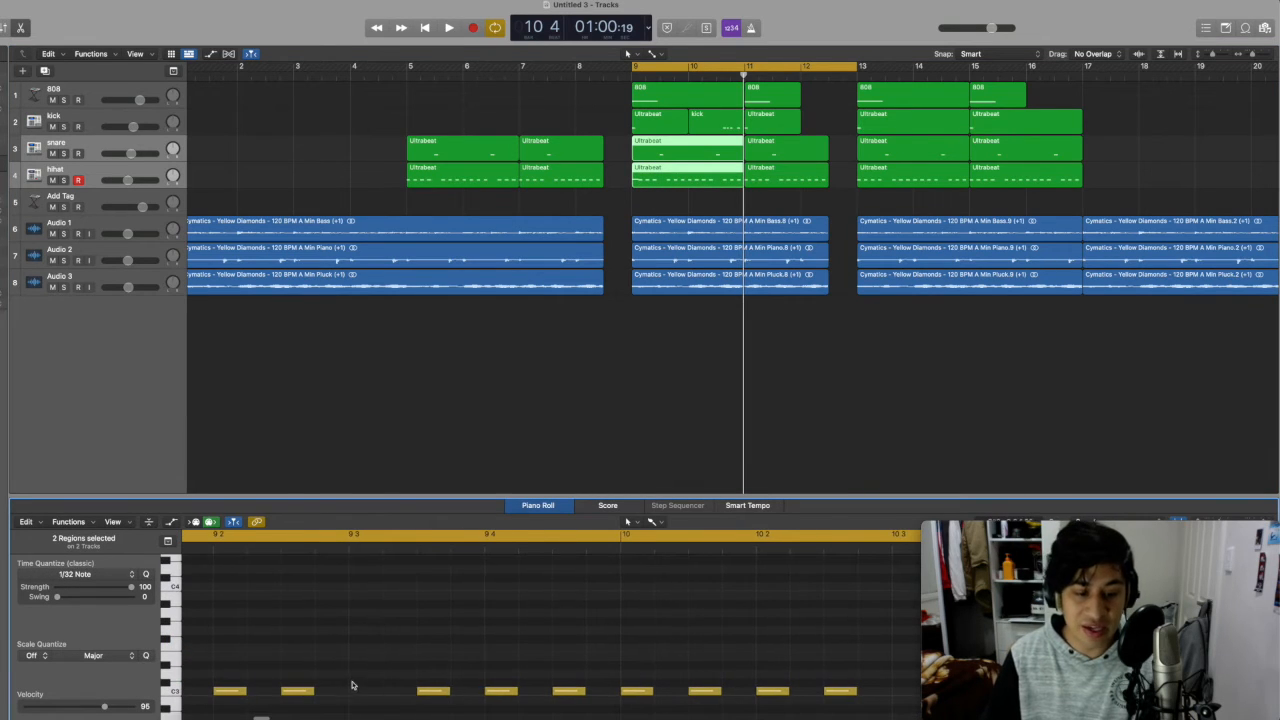
click(349, 540)
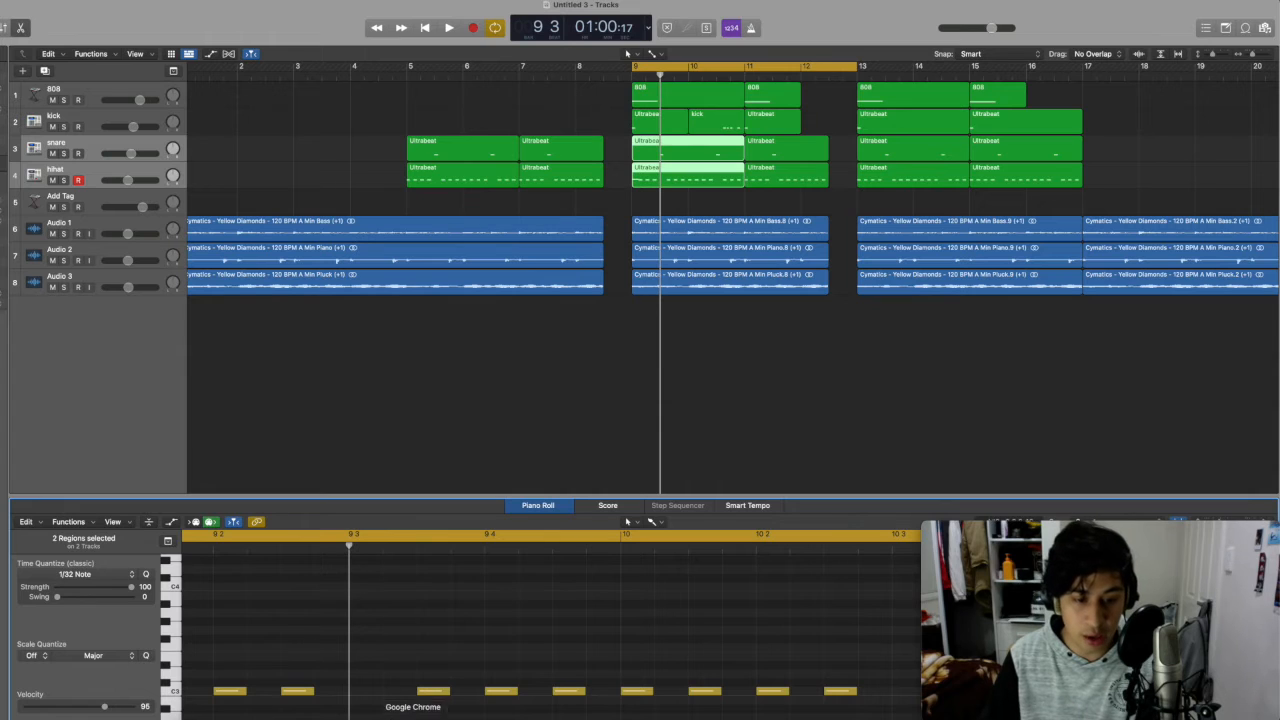
right_click(358, 693)
click(400, 571)
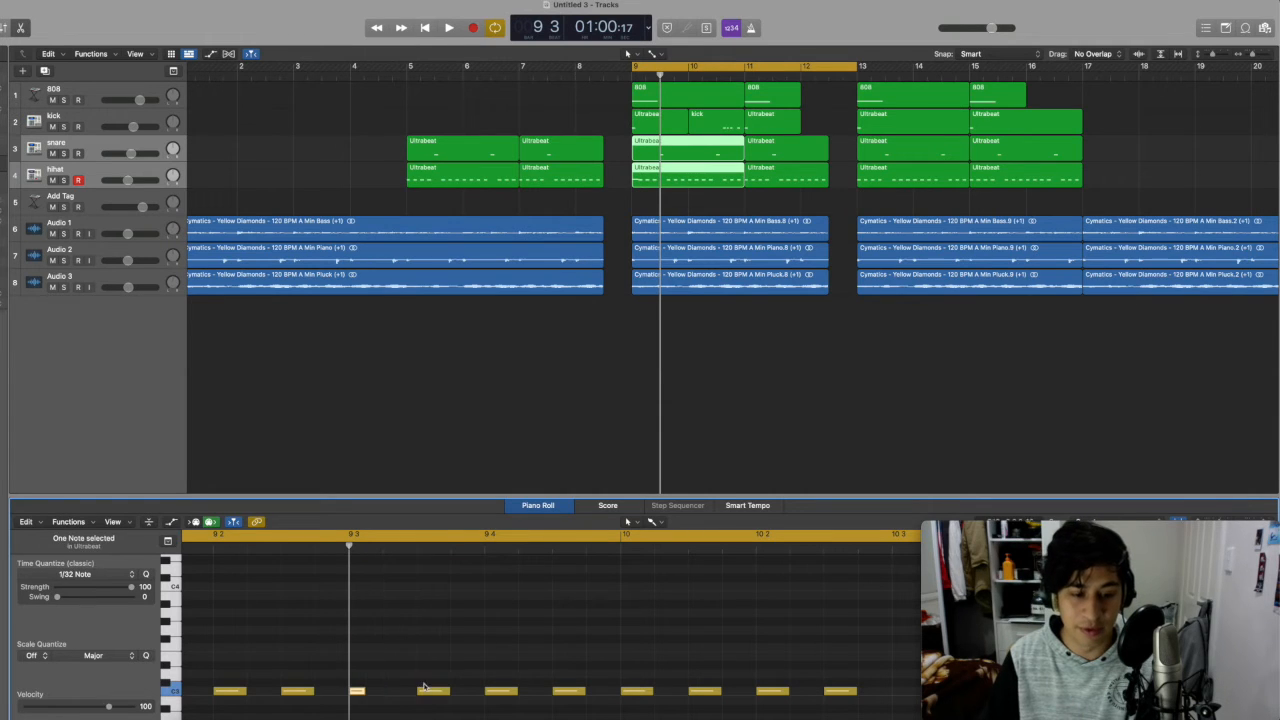
click(433, 692)
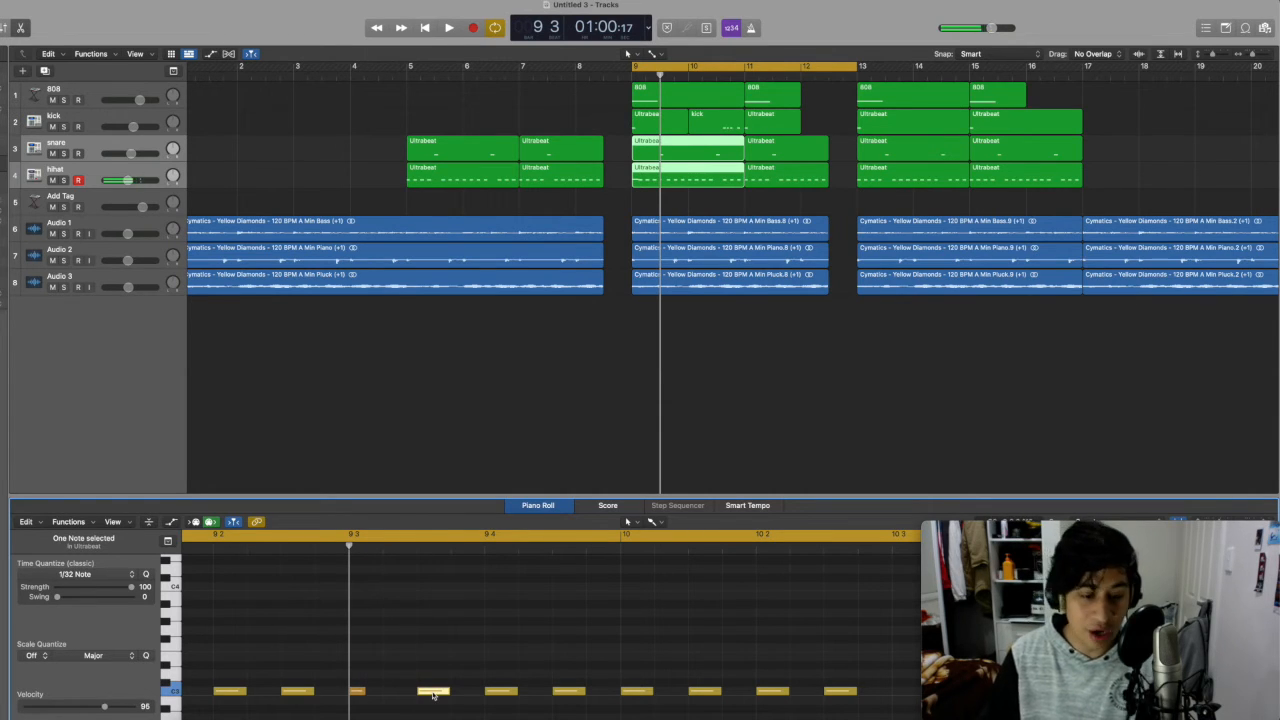
key(Delete)
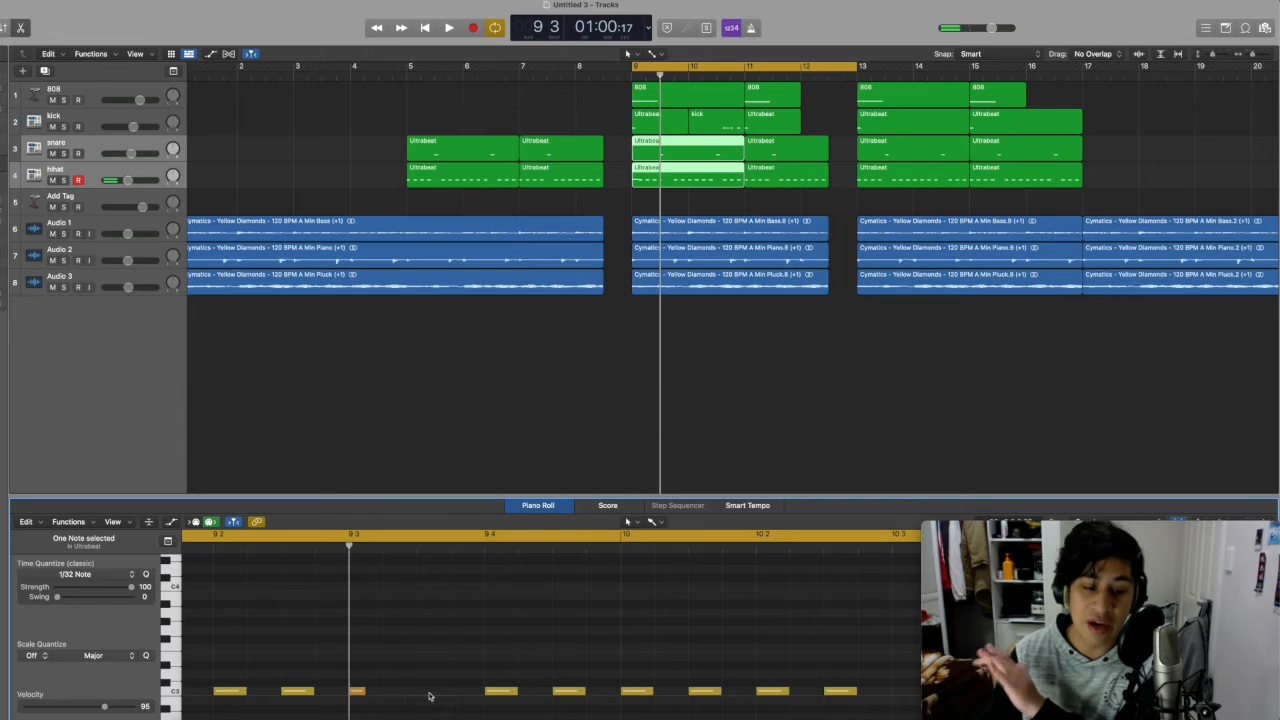
Audition the edited hihat pattern in the cycled section from bar 9 and reselect its region.
click(726, 182)
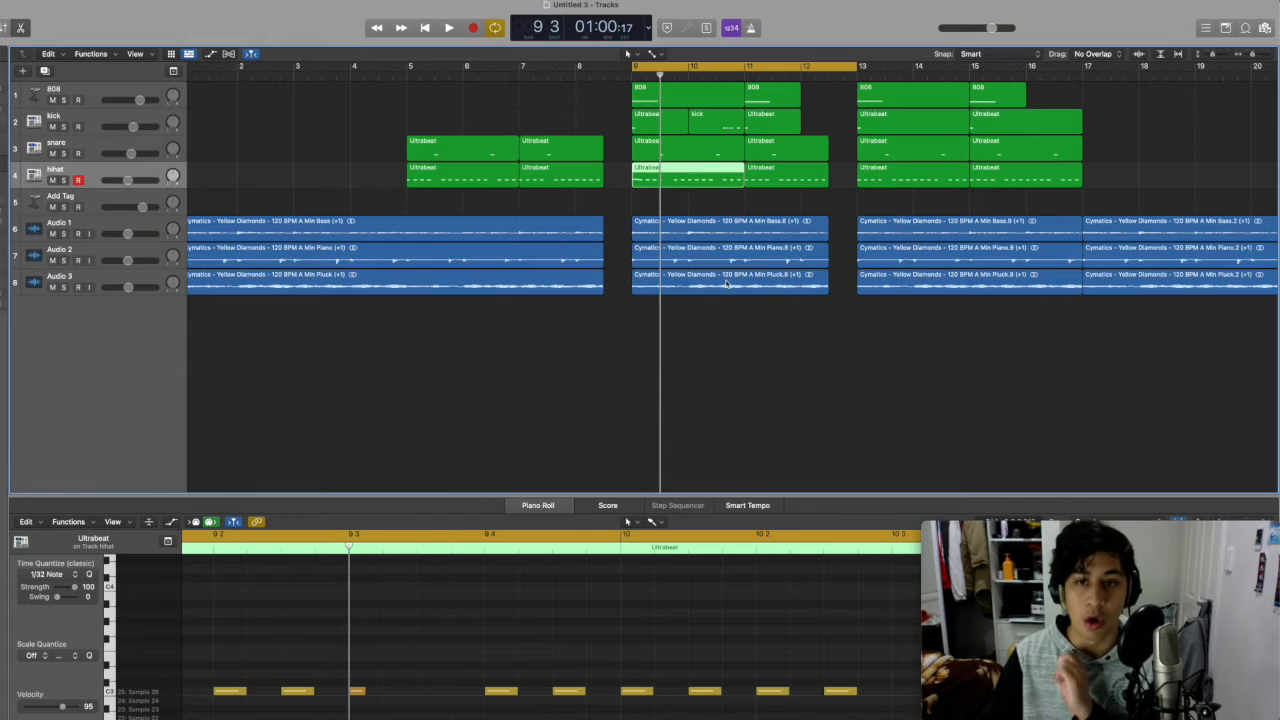
key(space)
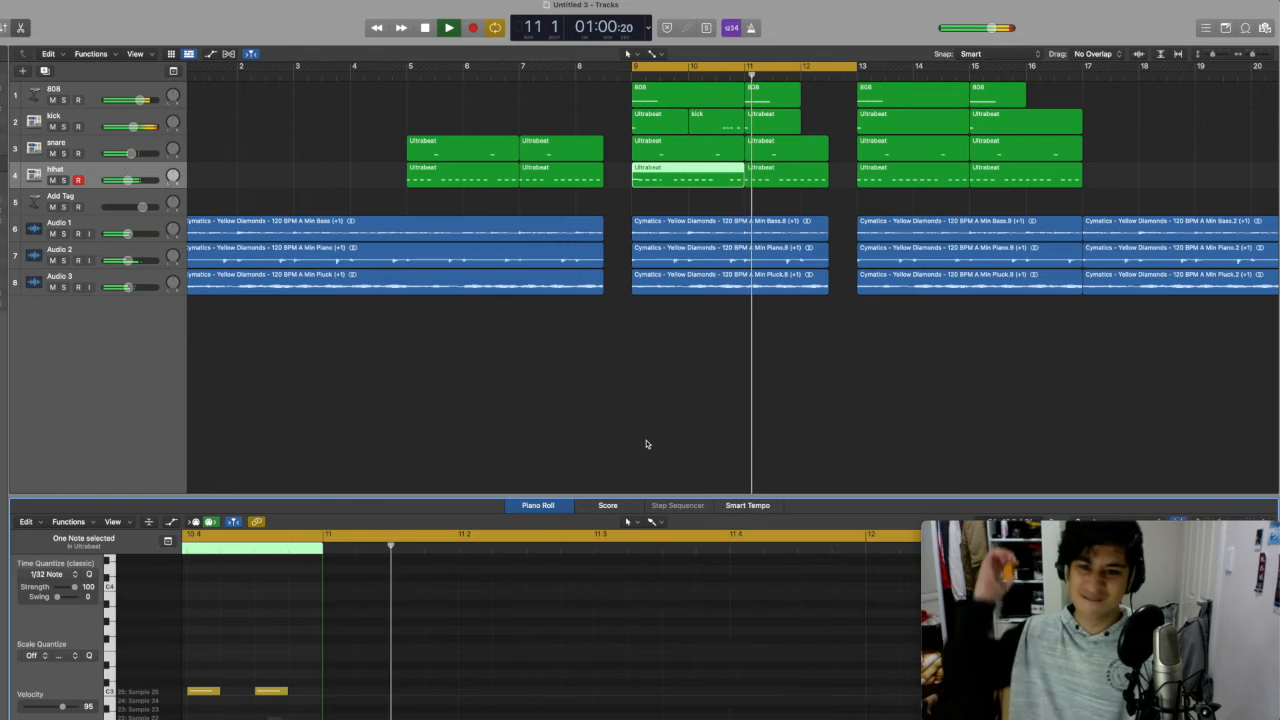
key(space)
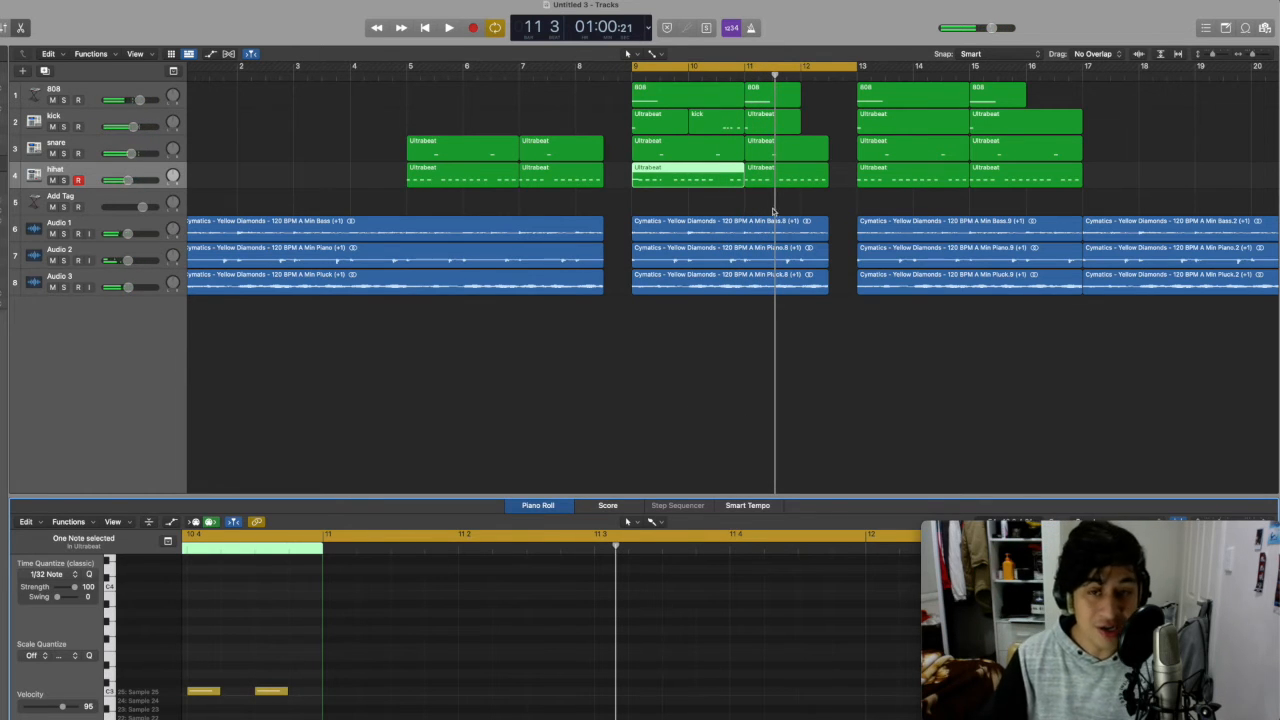
click(691, 196)
click(736, 181)
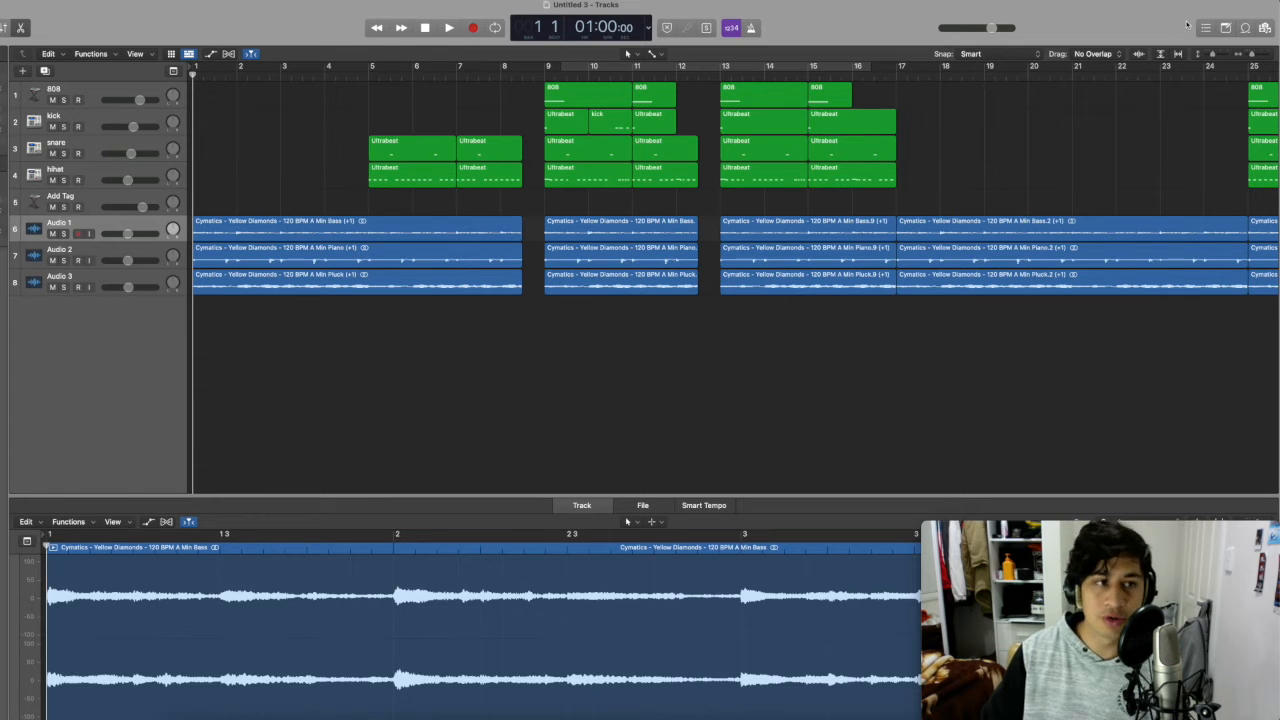
Browse the audio files from the LowKey Drum Kit to the Crashes folder of Cymatics - Doom Hip Hop in the chaos sample pack.
click(1264, 28)
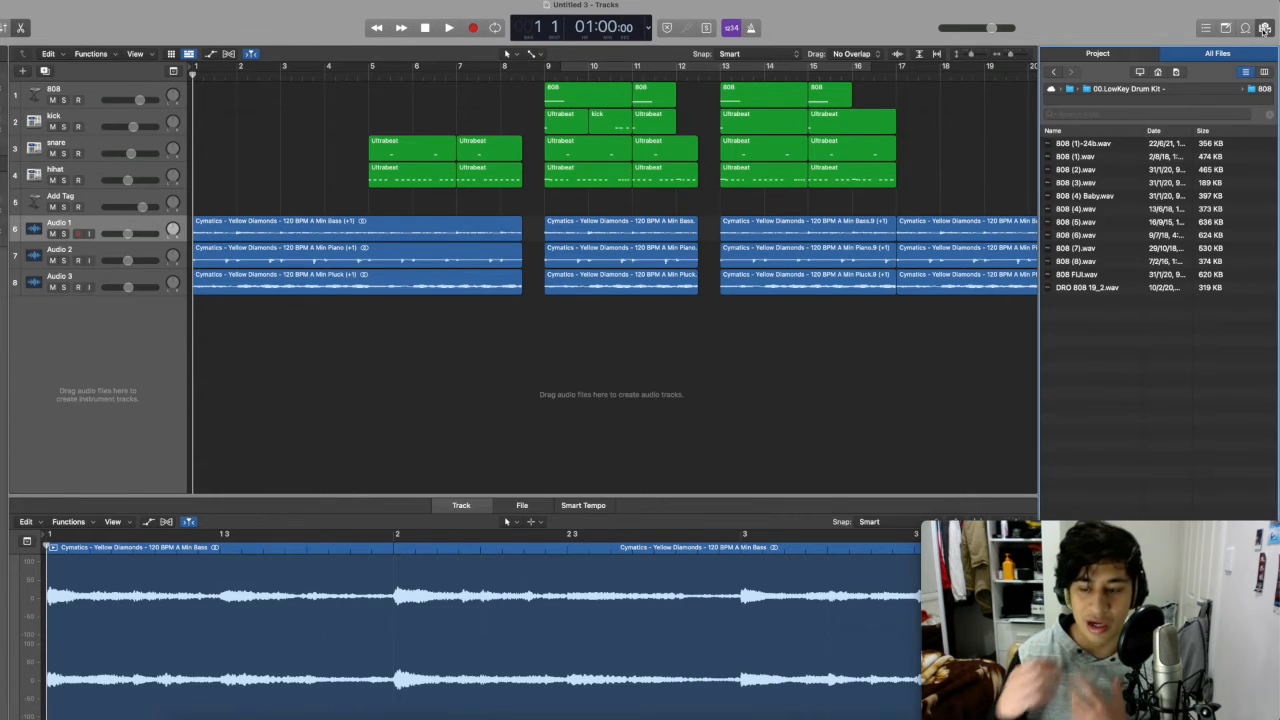
click(1113, 93)
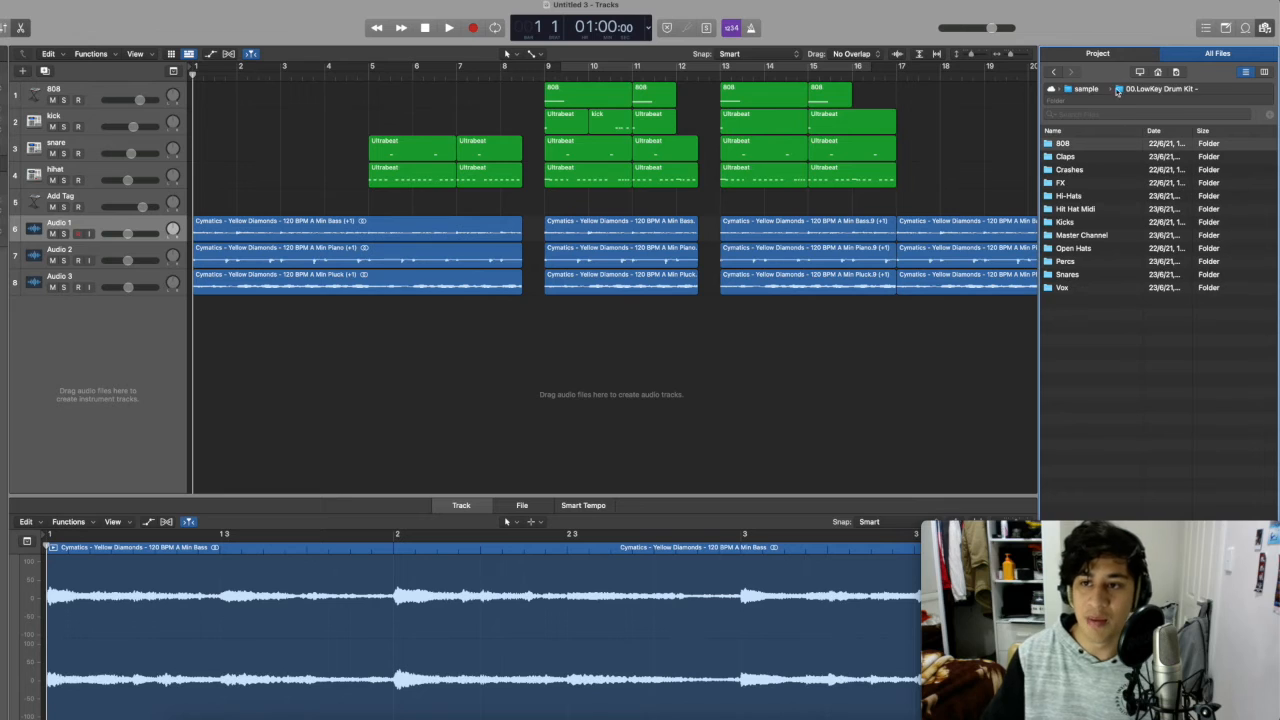
double_click(1099, 156)
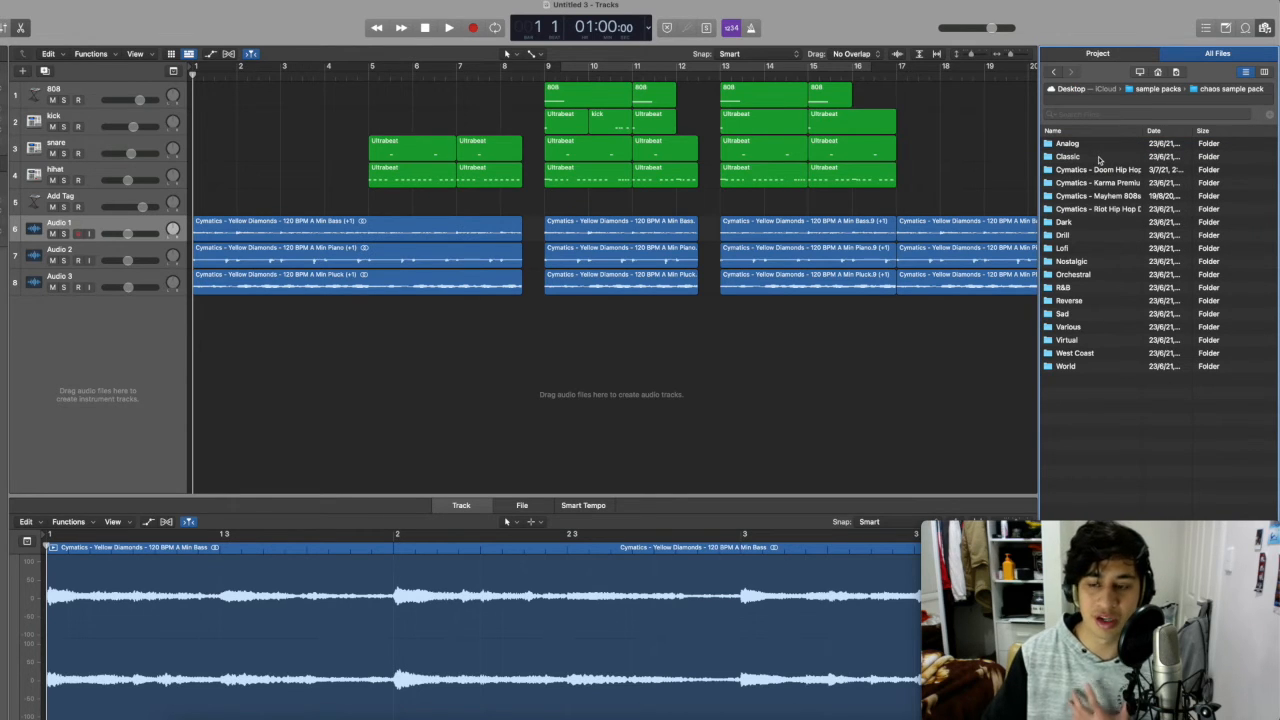
double_click(1115, 171)
double_click(1076, 157)
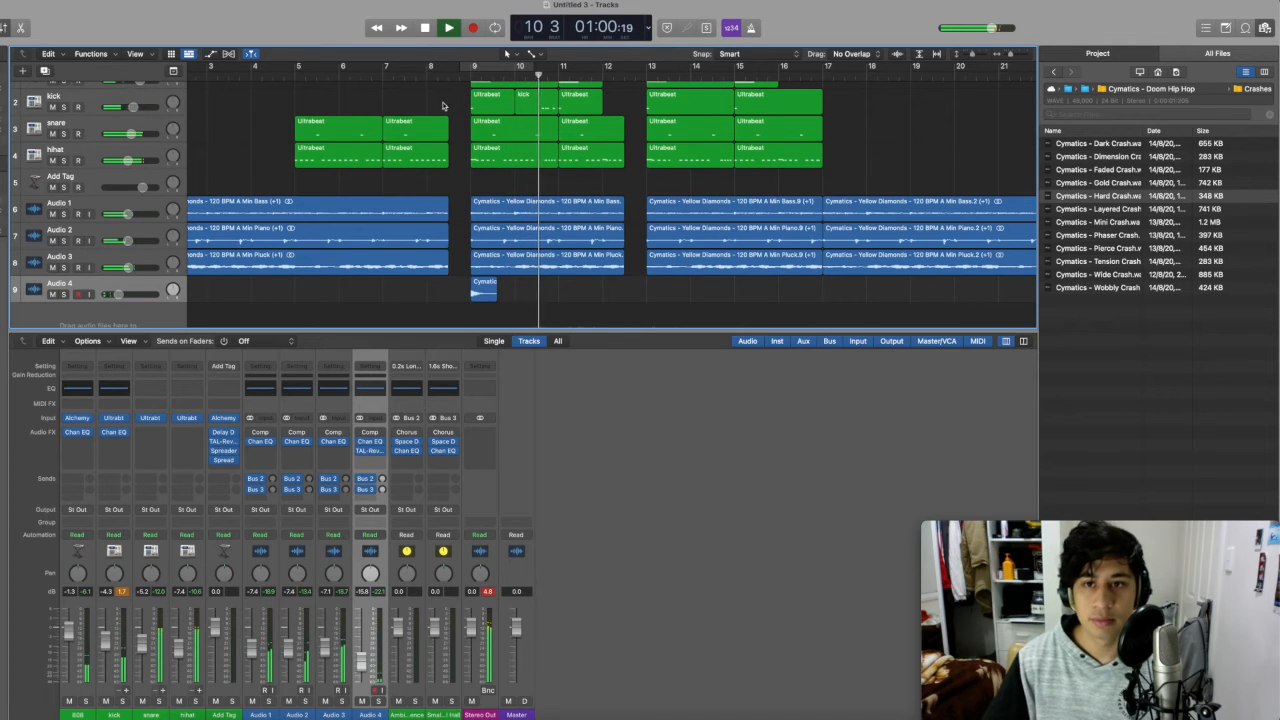
Audition the transition around bar 8 into the Hard Crash at bar 9 and return the playhead to bar 7.
key(space)
click(417, 79)
click(390, 82)
click(422, 76)
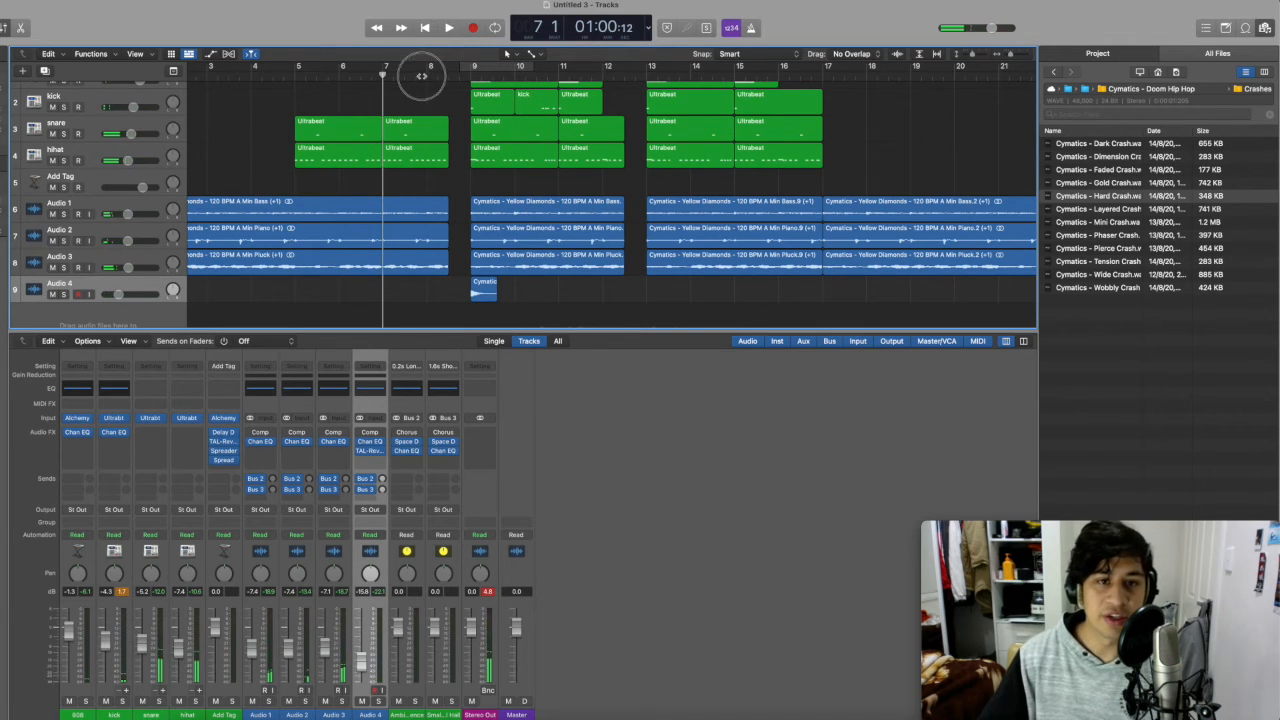
click(445, 77)
key(space)
key(space)
click(427, 80)
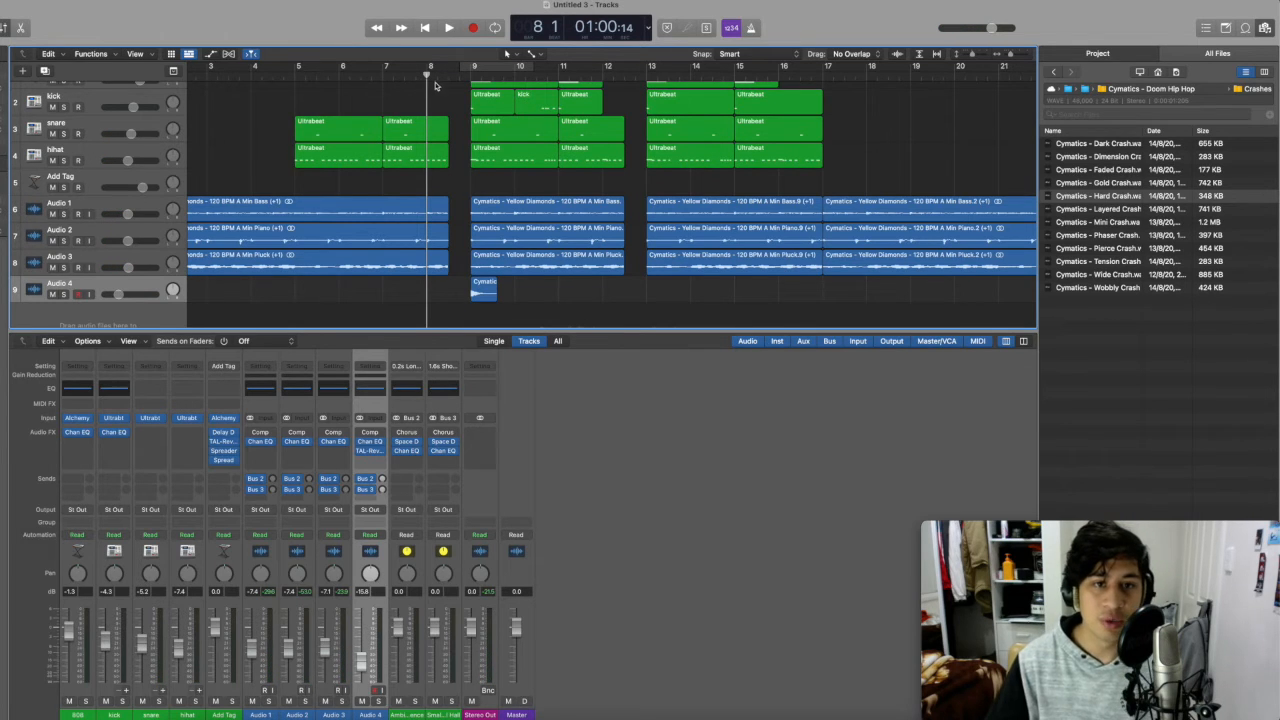
click(390, 78)
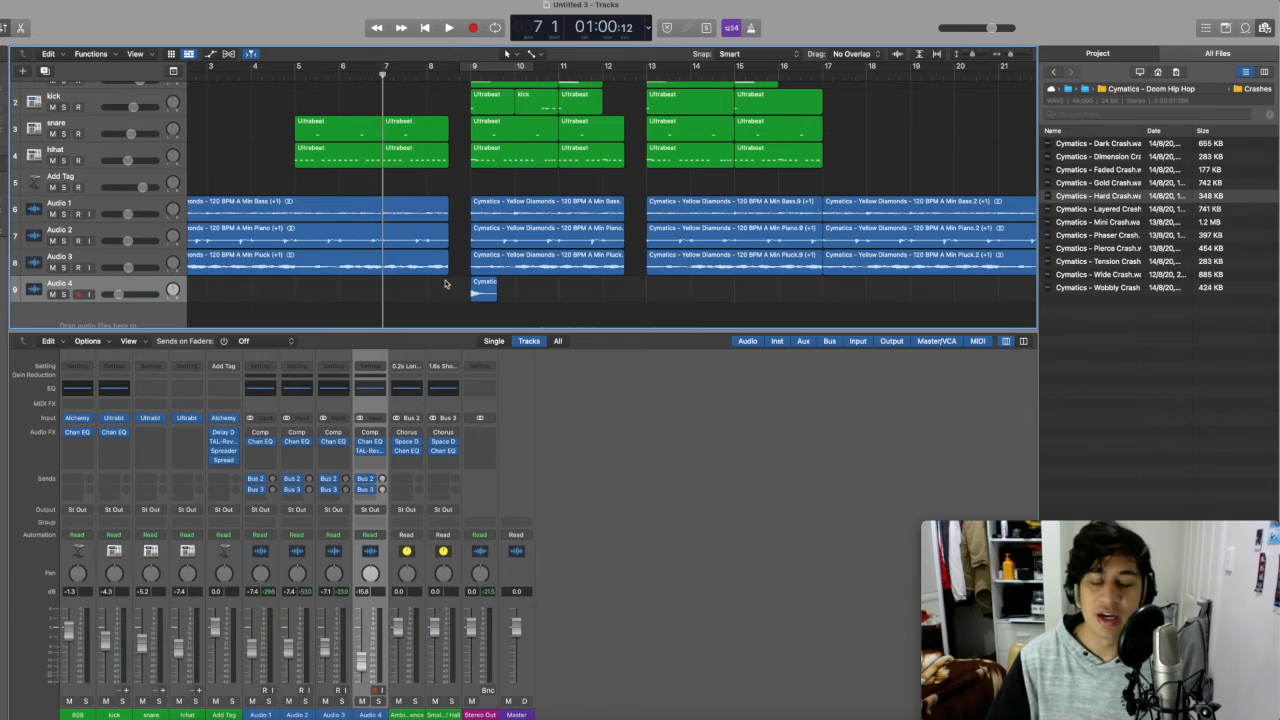
Go back to the sample packs folder and open the Sound Playground Vol. 1 pack, keeping the playhead at bar 7.
click(1098, 90)
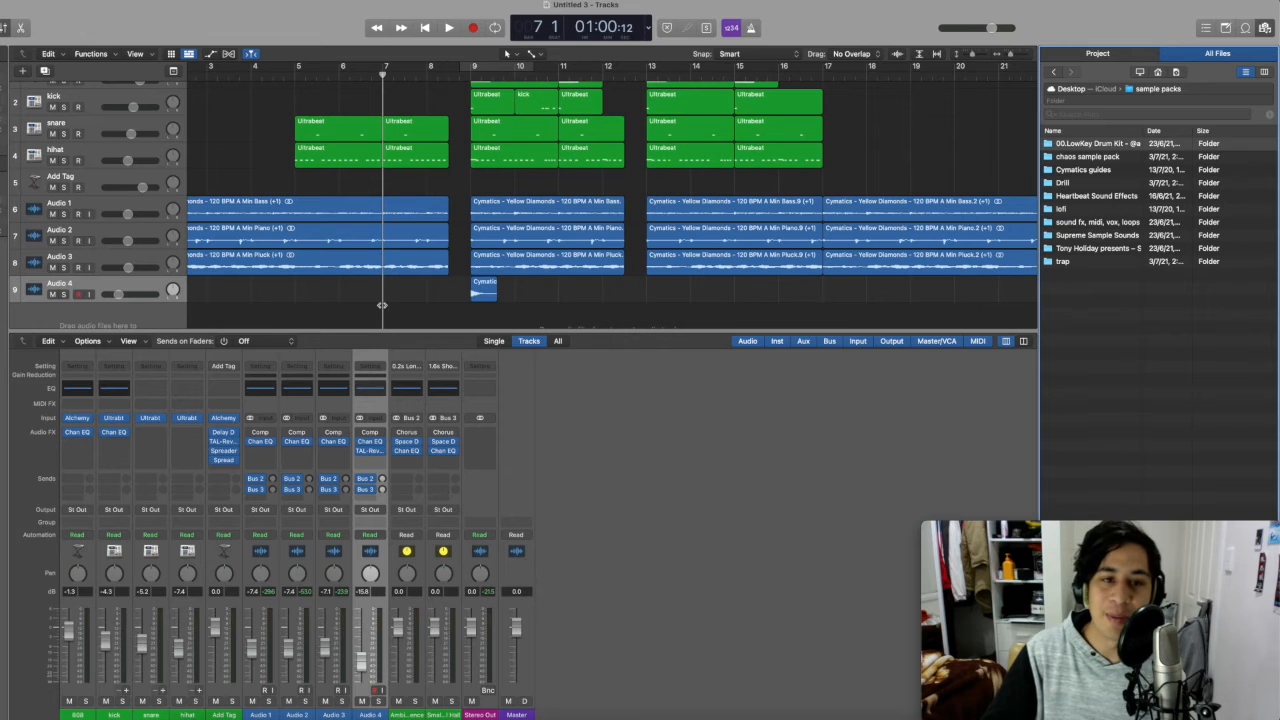
click(381, 74)
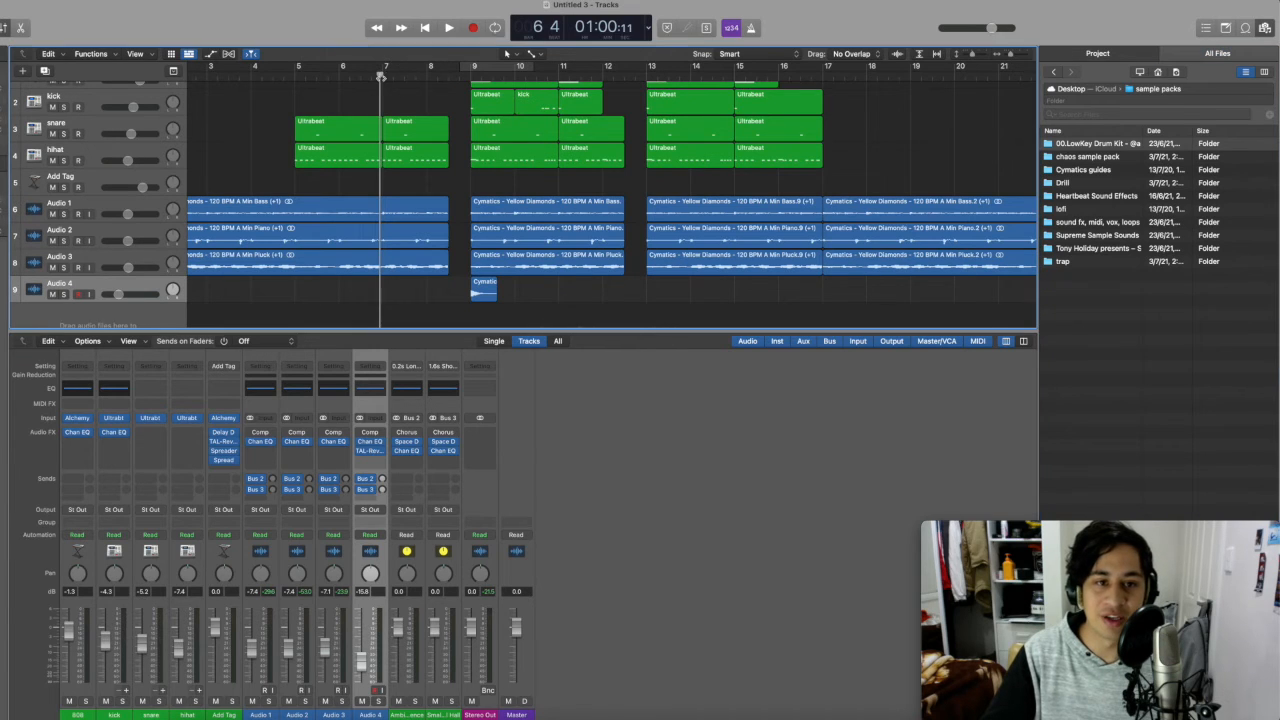
drag(381, 76, 384, 76)
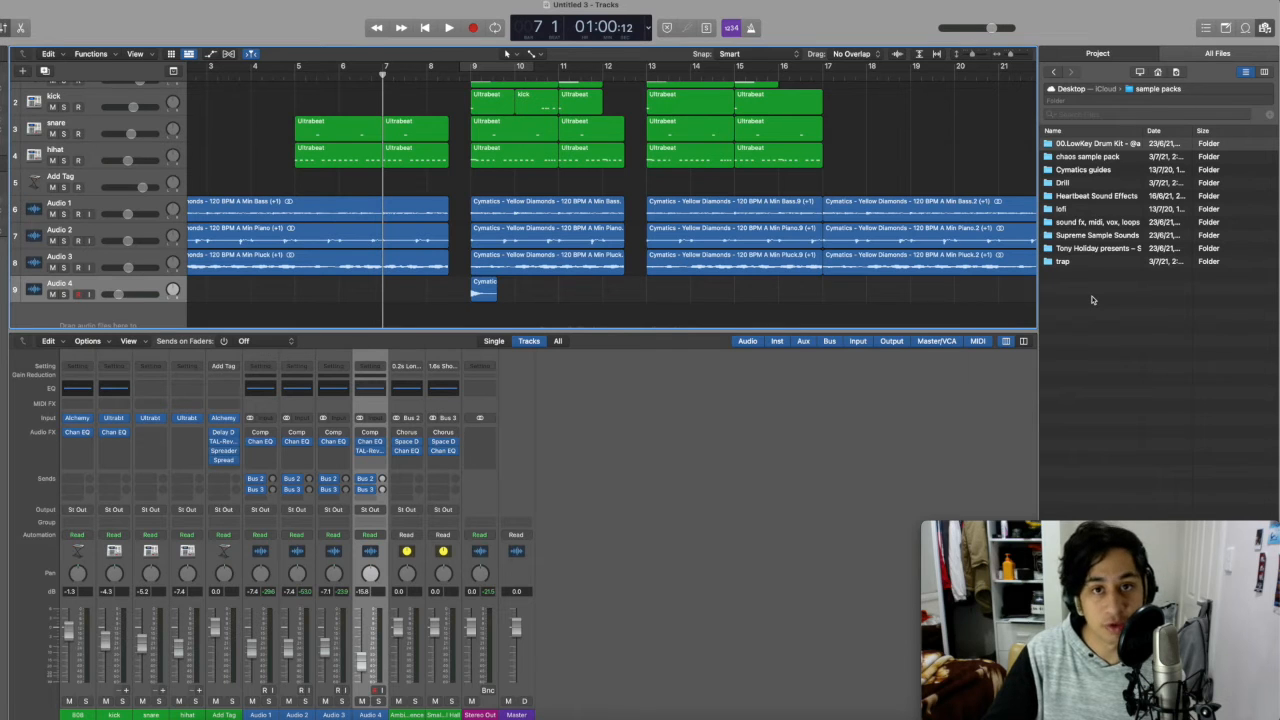
click(1090, 250)
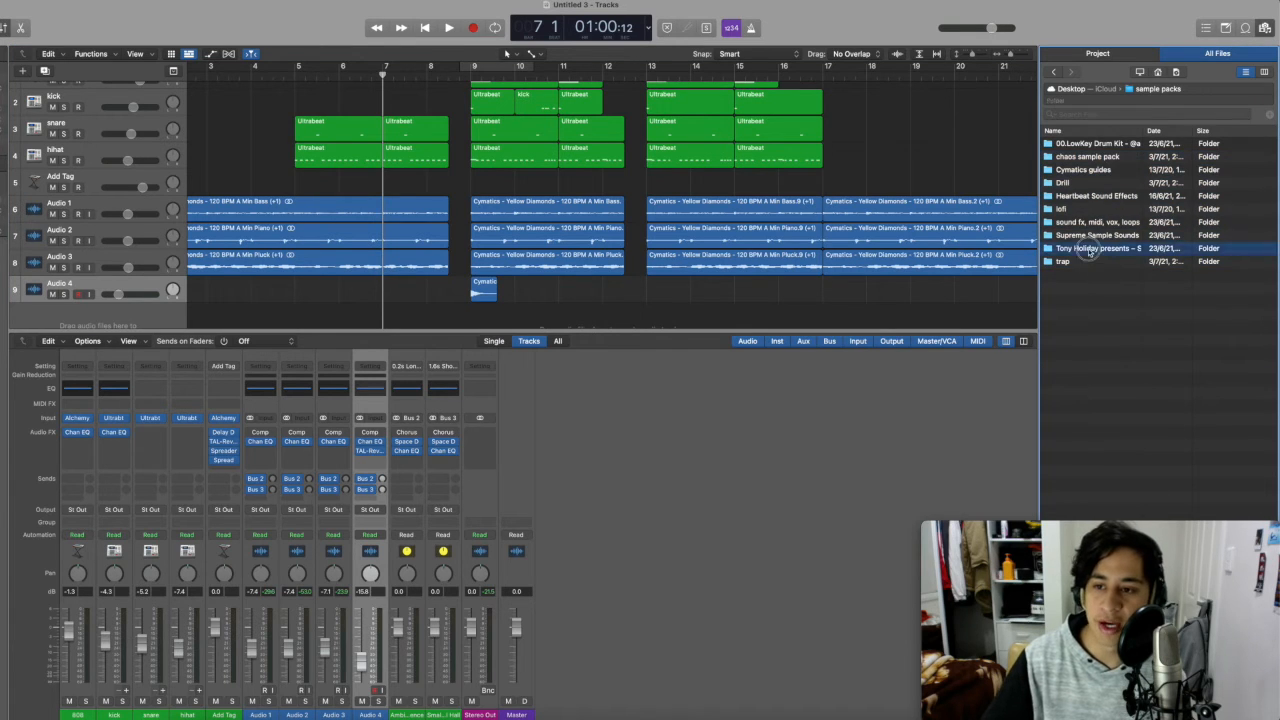
double_click(1090, 250)
click(1054, 72)
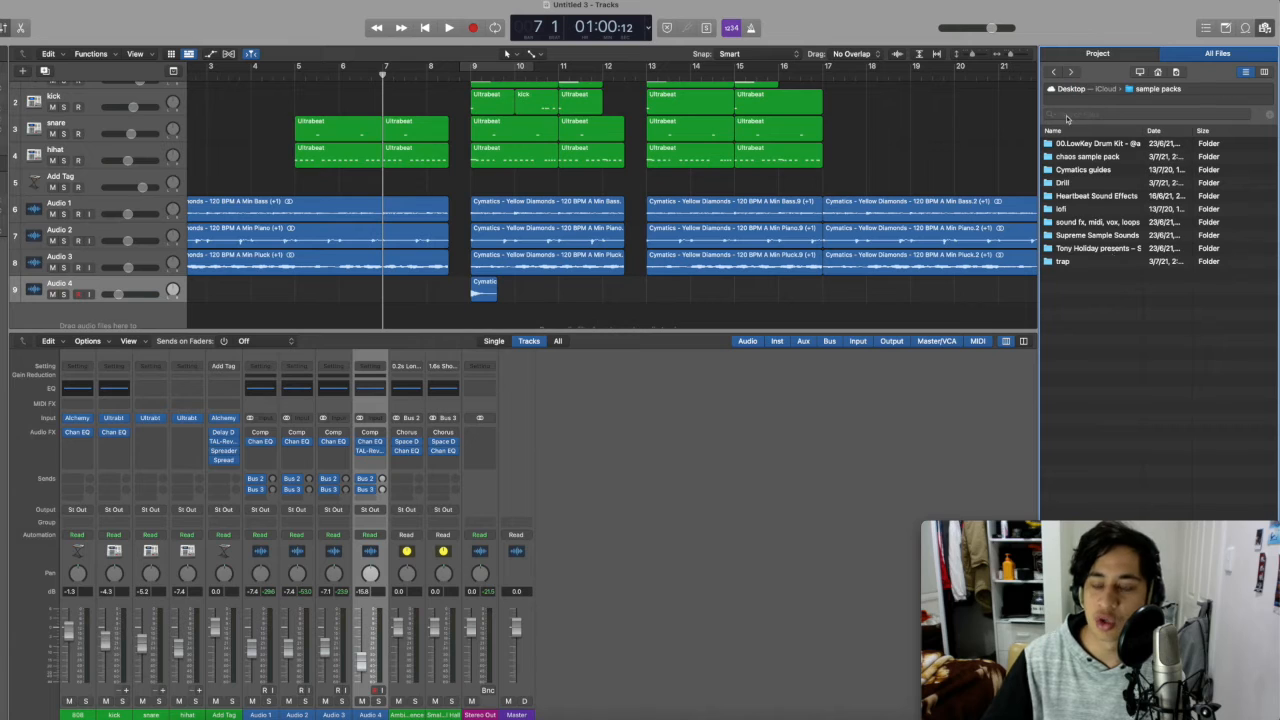
double_click(1103, 250)
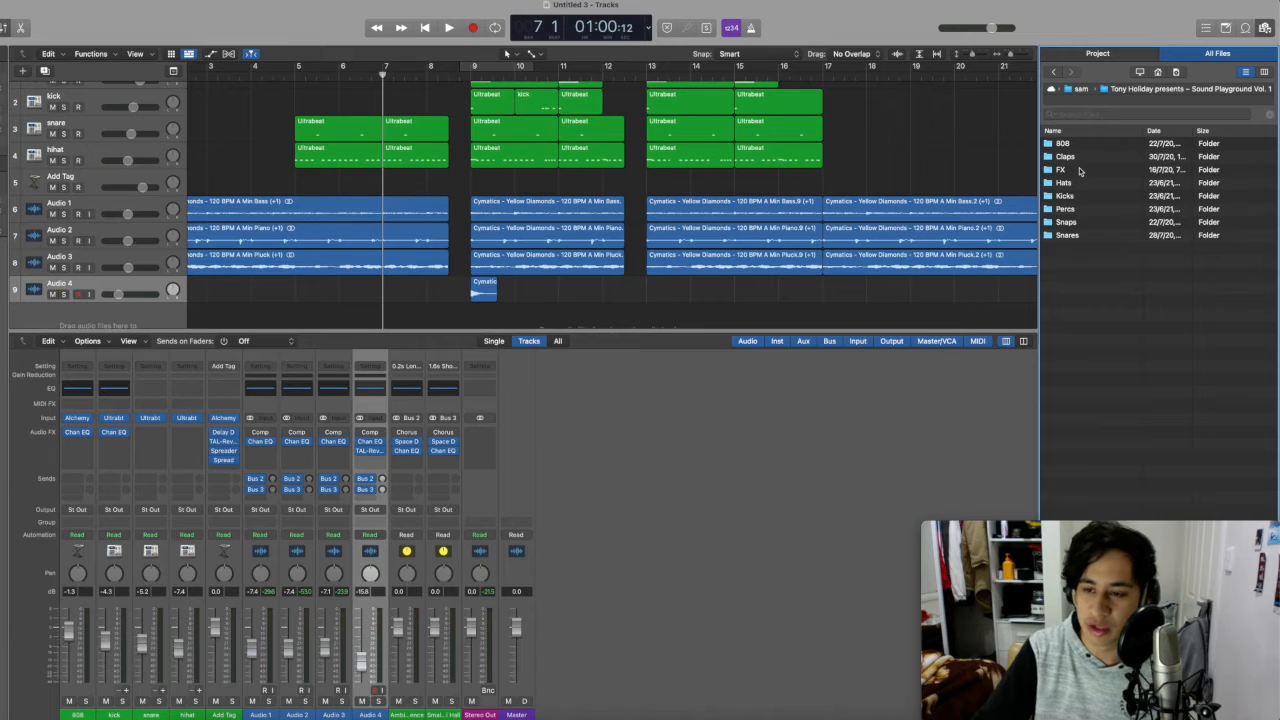
Open the pack's FX folder and go into the short risers inside Risers.
drag(1074, 247, 1087, 109)
click(1077, 243)
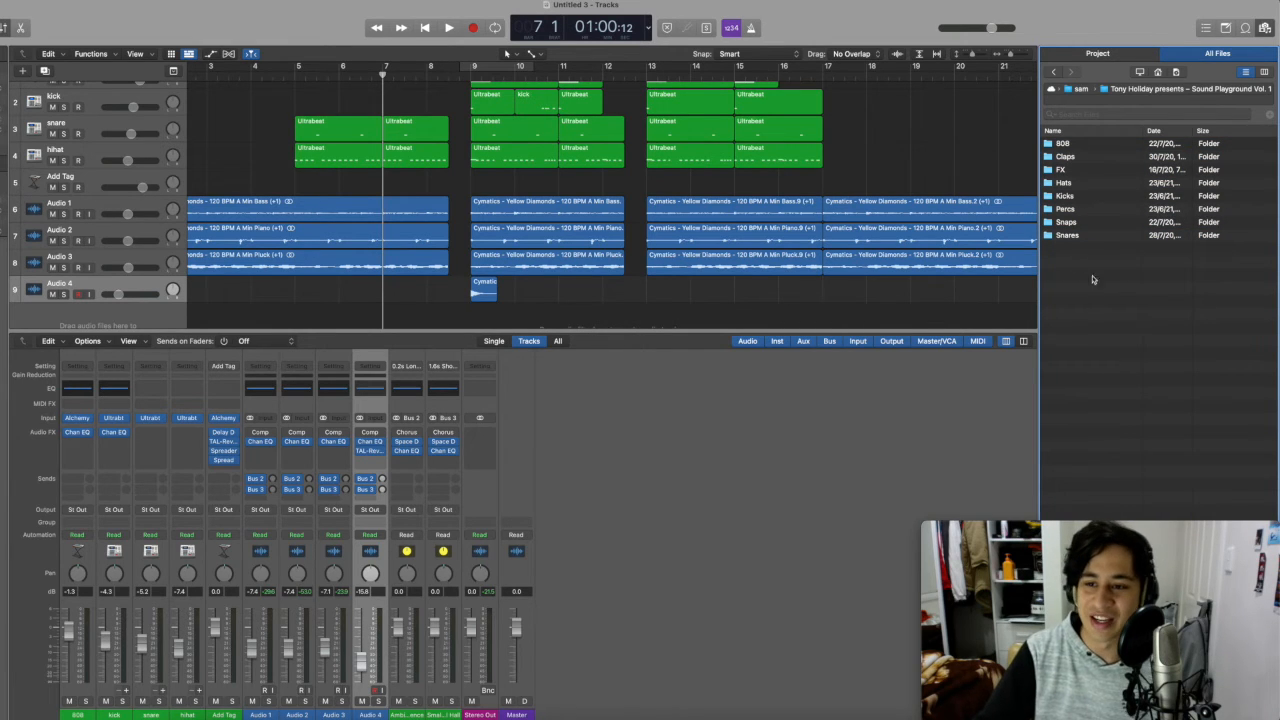
click(1073, 170)
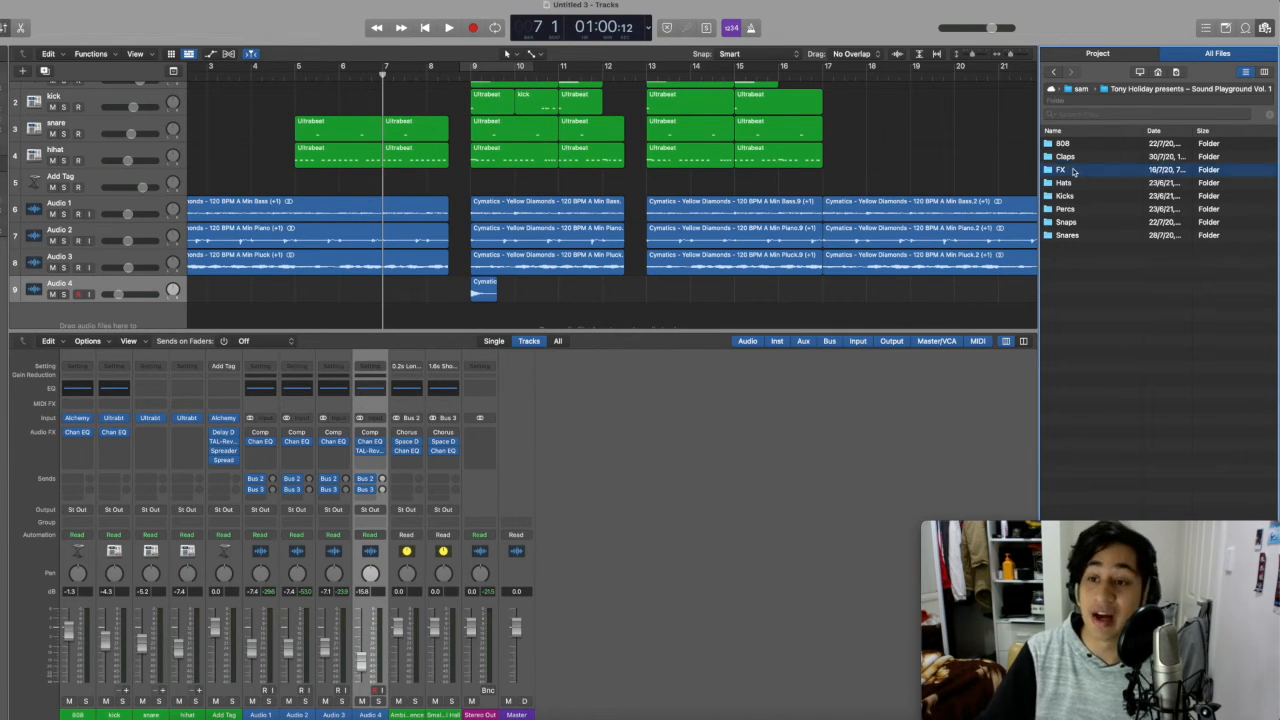
double_click(1073, 170)
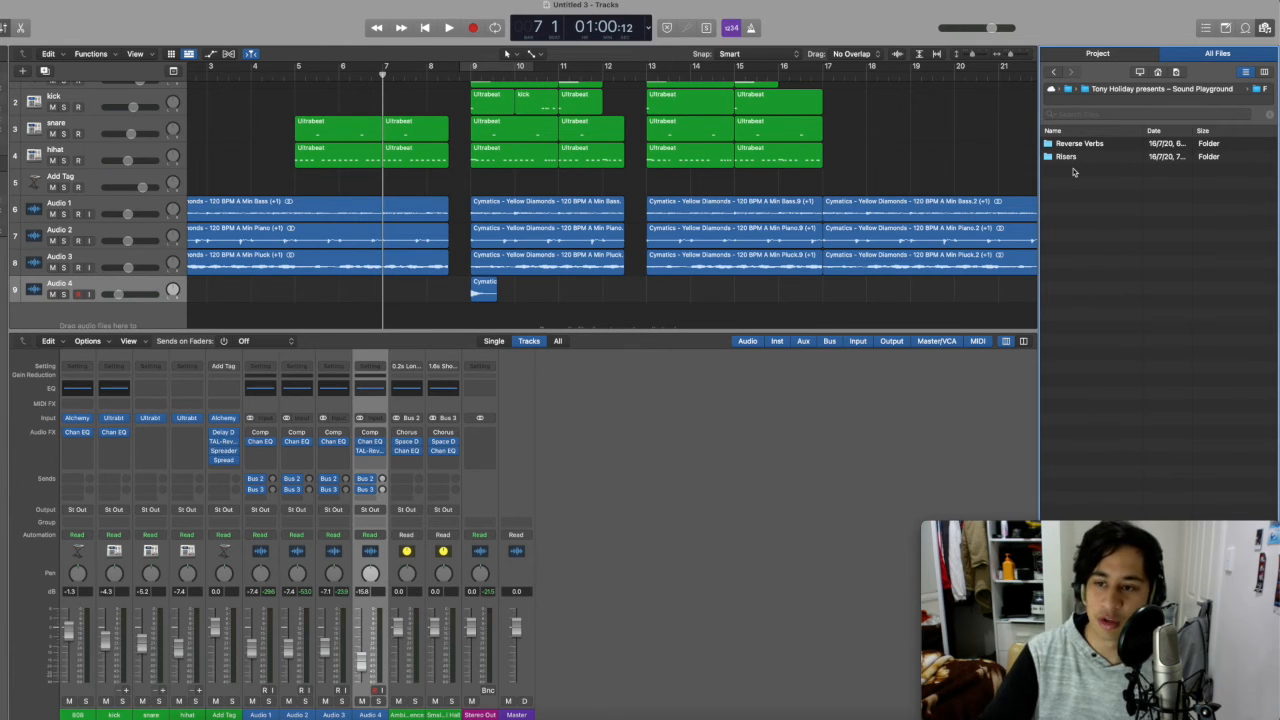
double_click(1084, 157)
double_click(1085, 158)
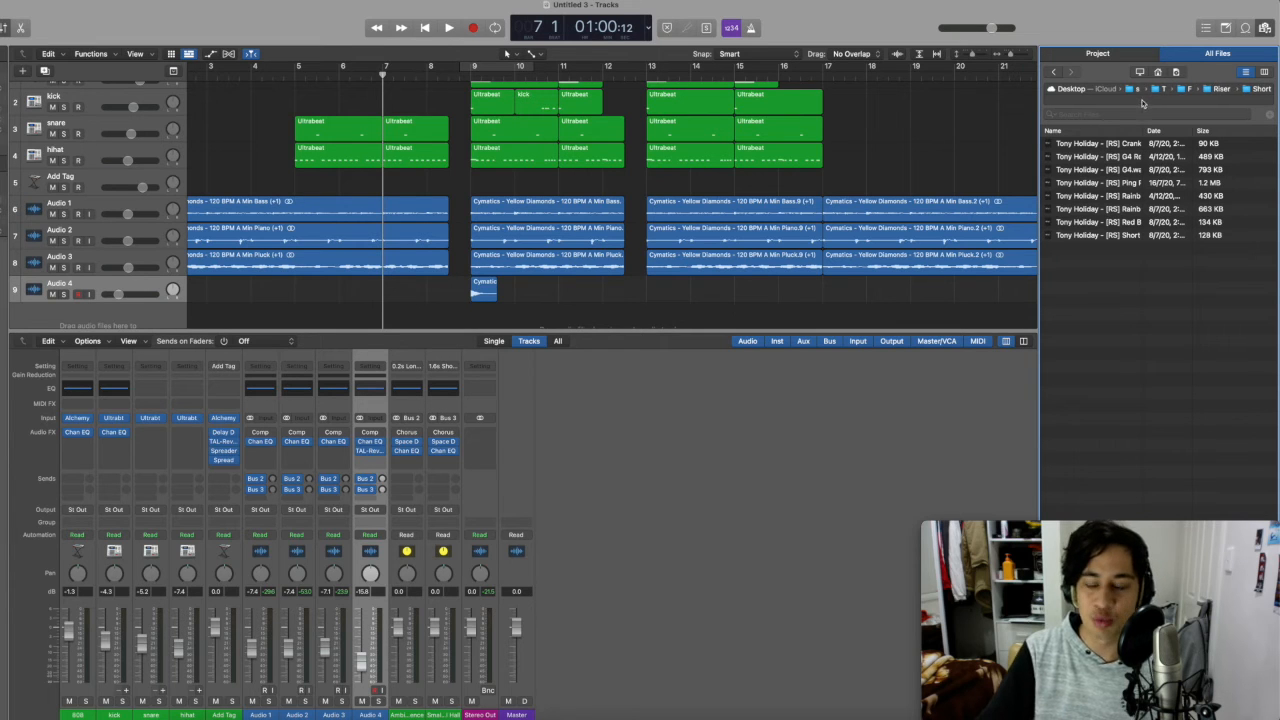
Place the G4 Rendered riser on a new audio track, with its peak at the loops' cut on beat 3 of bar 8.
drag(1105, 156, 410, 314)
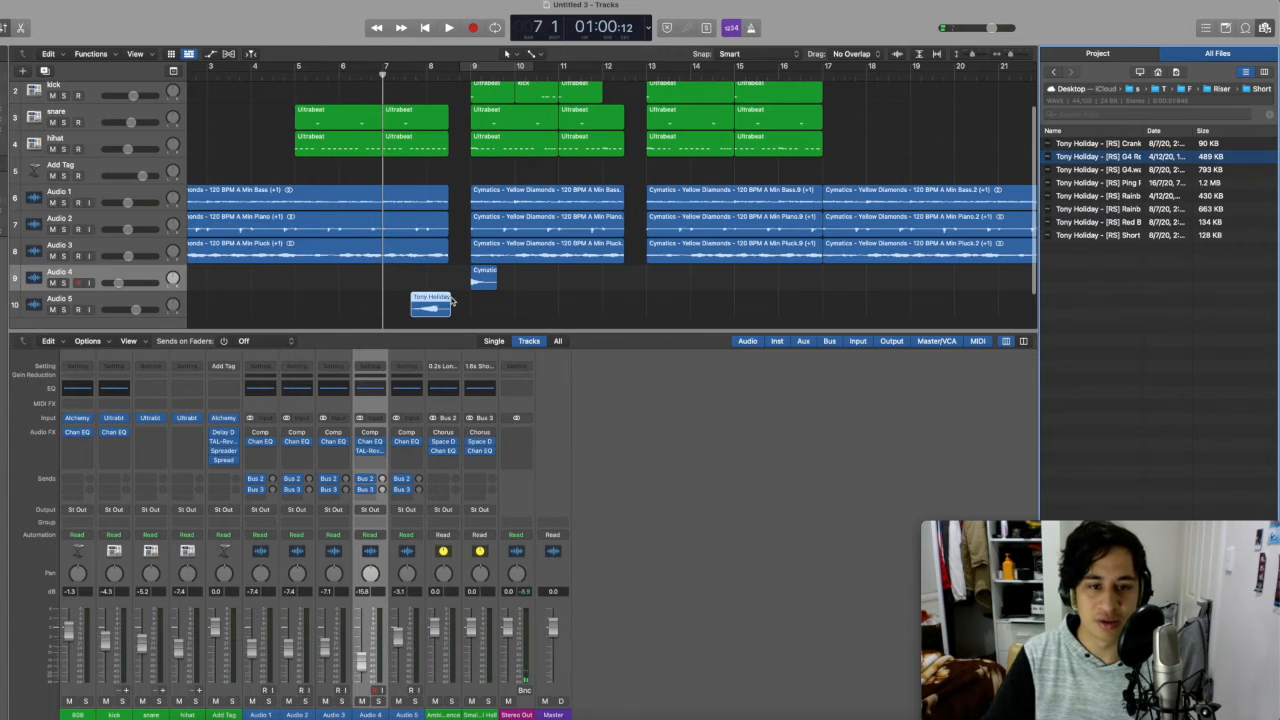
drag(1010, 55, 1015, 55)
drag(502, 298, 544, 297)
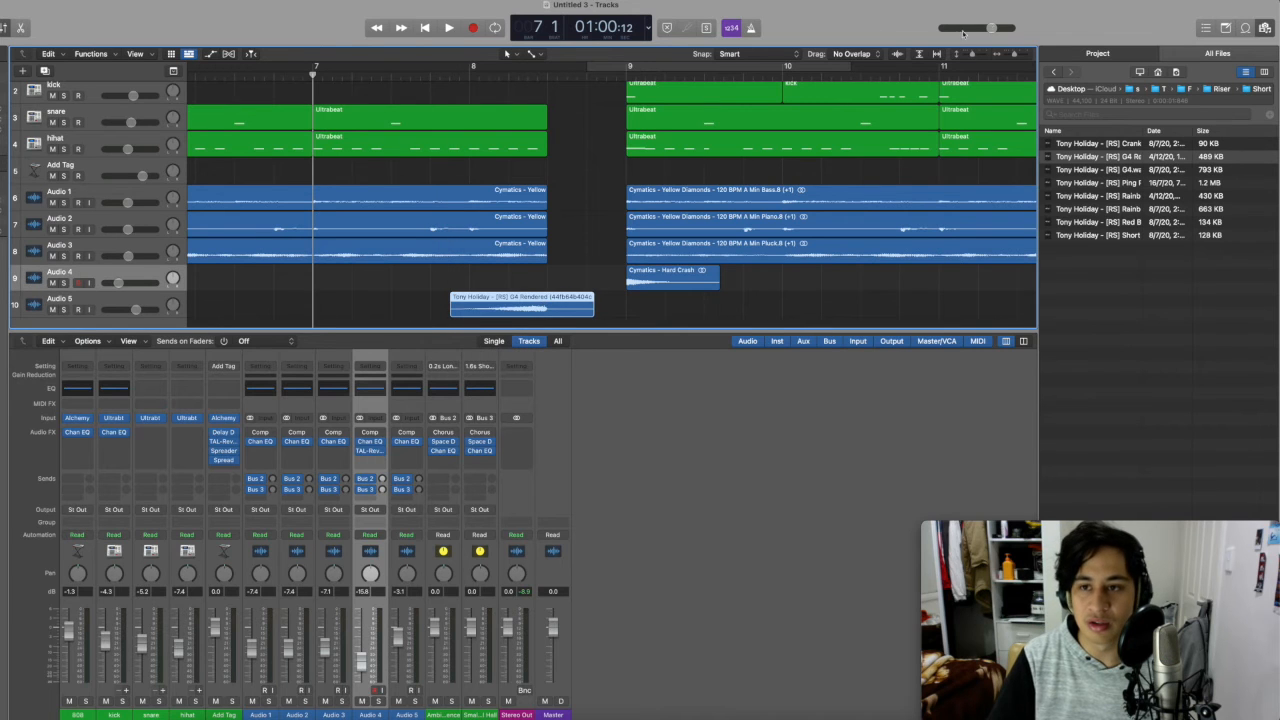
drag(1014, 55, 1017, 55)
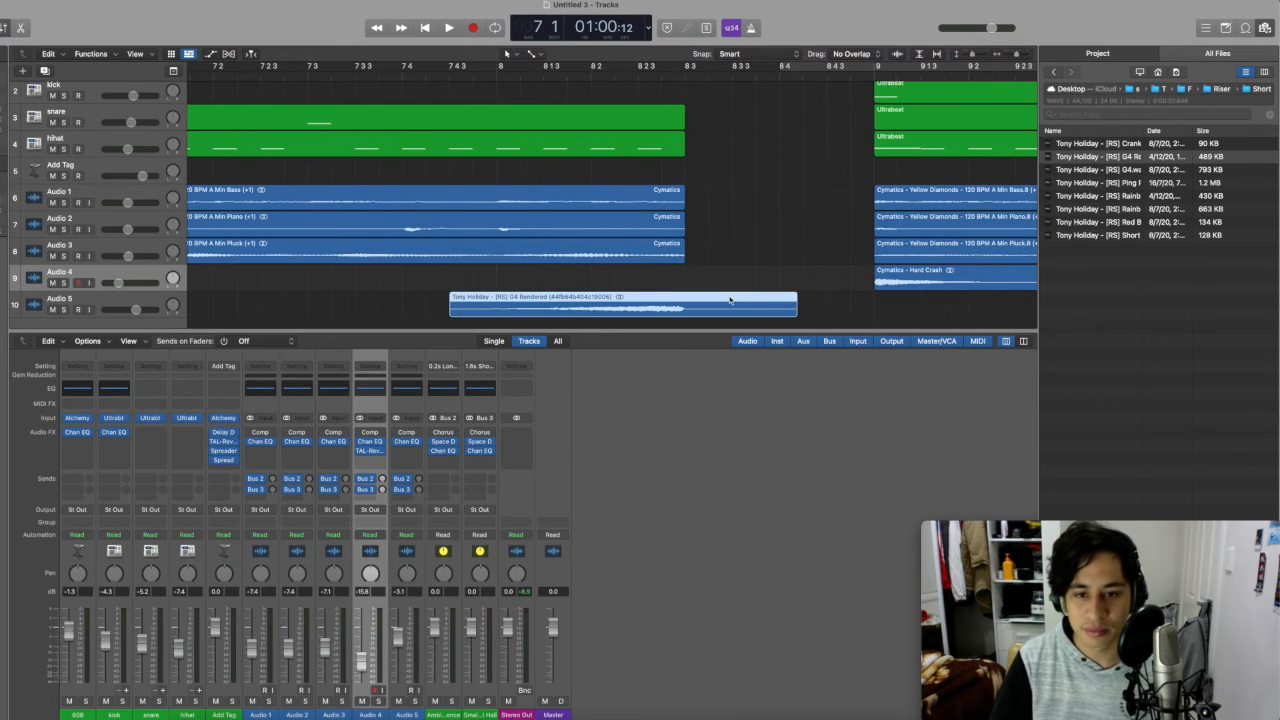
Lower the volume of the Audio 5 riser track and play back the arrangement.
drag(133, 310, 116, 310)
click(378, 80)
key(space)
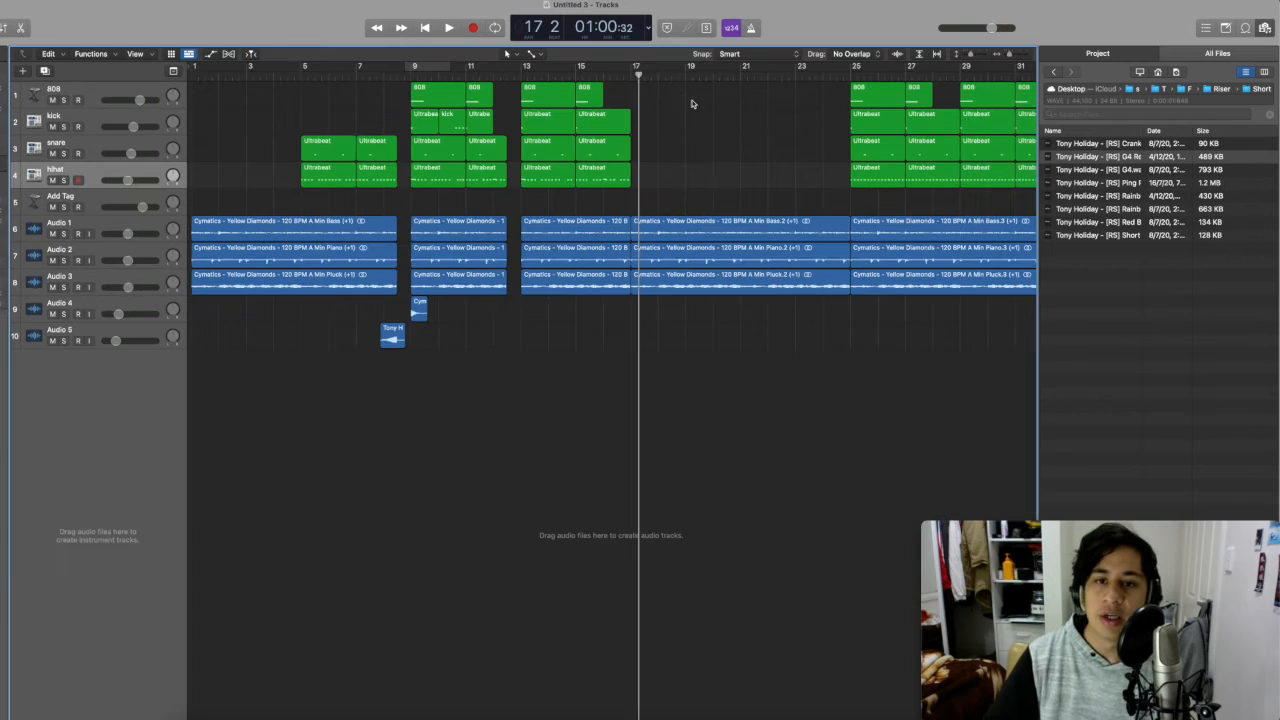
Set the cycle range from bar 1 to bar 17 and move the Add Tag track below Audio 5.
key(Return)
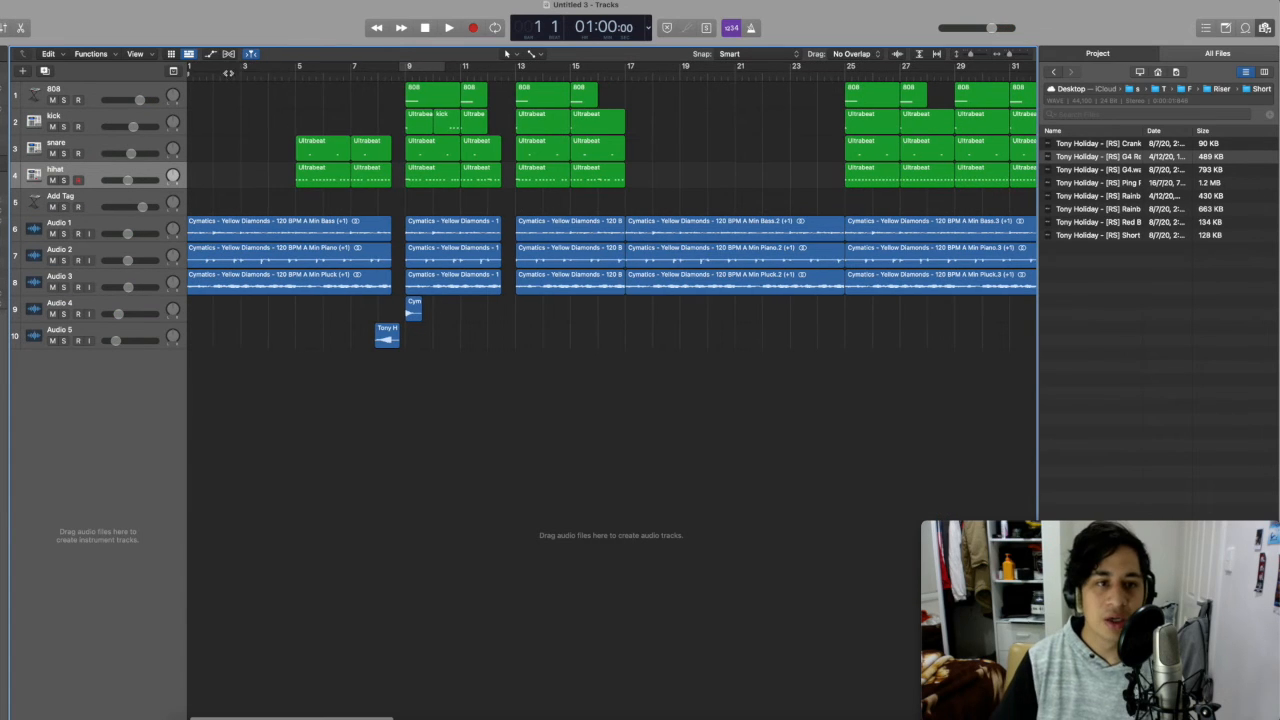
drag(195, 67, 630, 80)
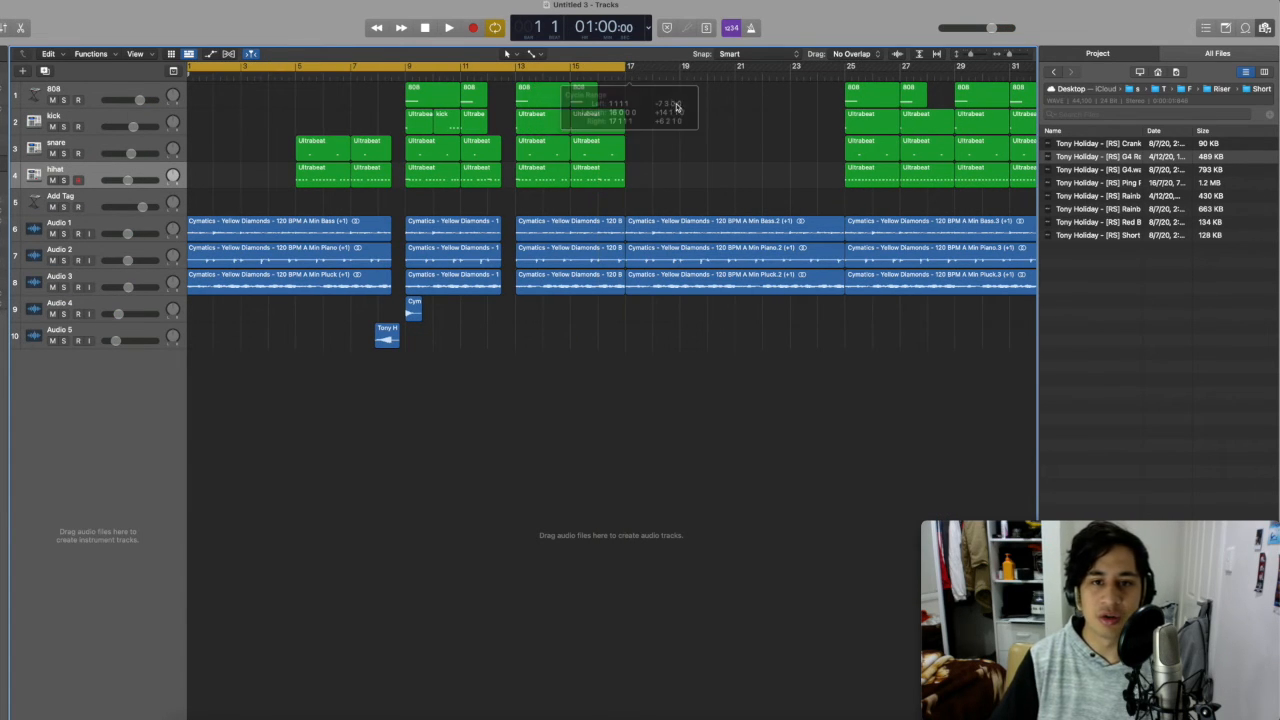
click(106, 210)
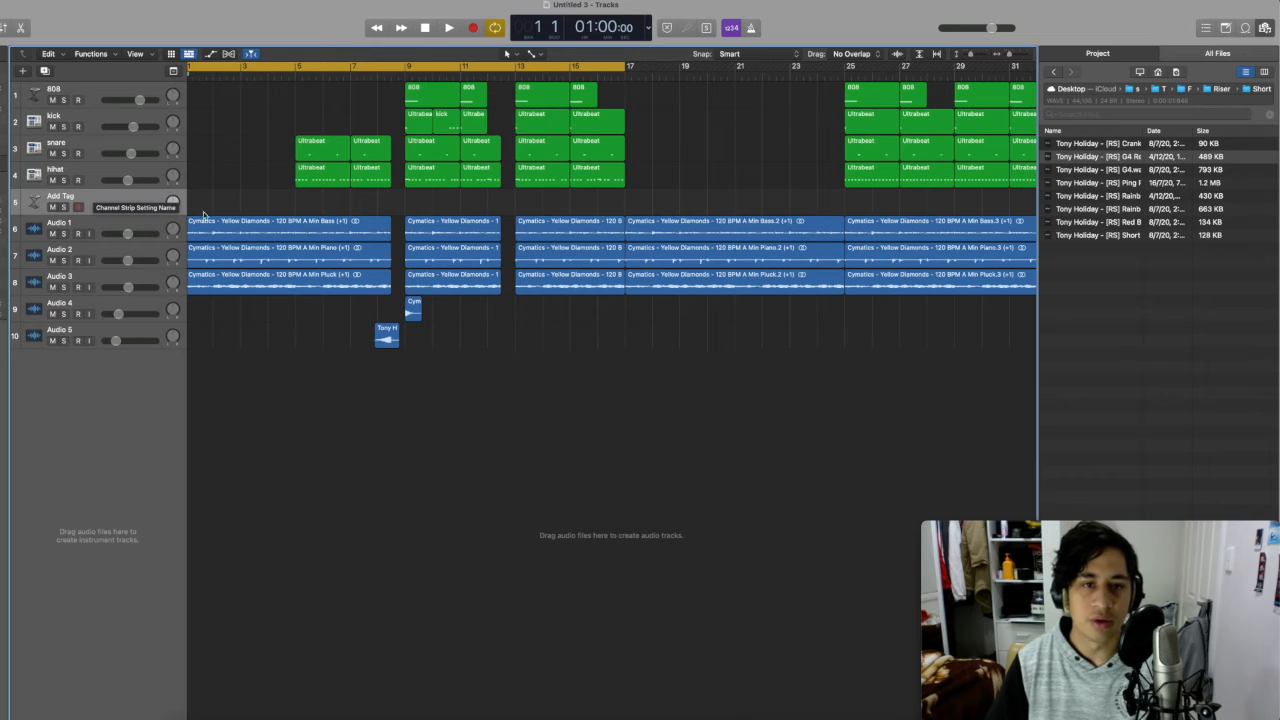
click(460, 313)
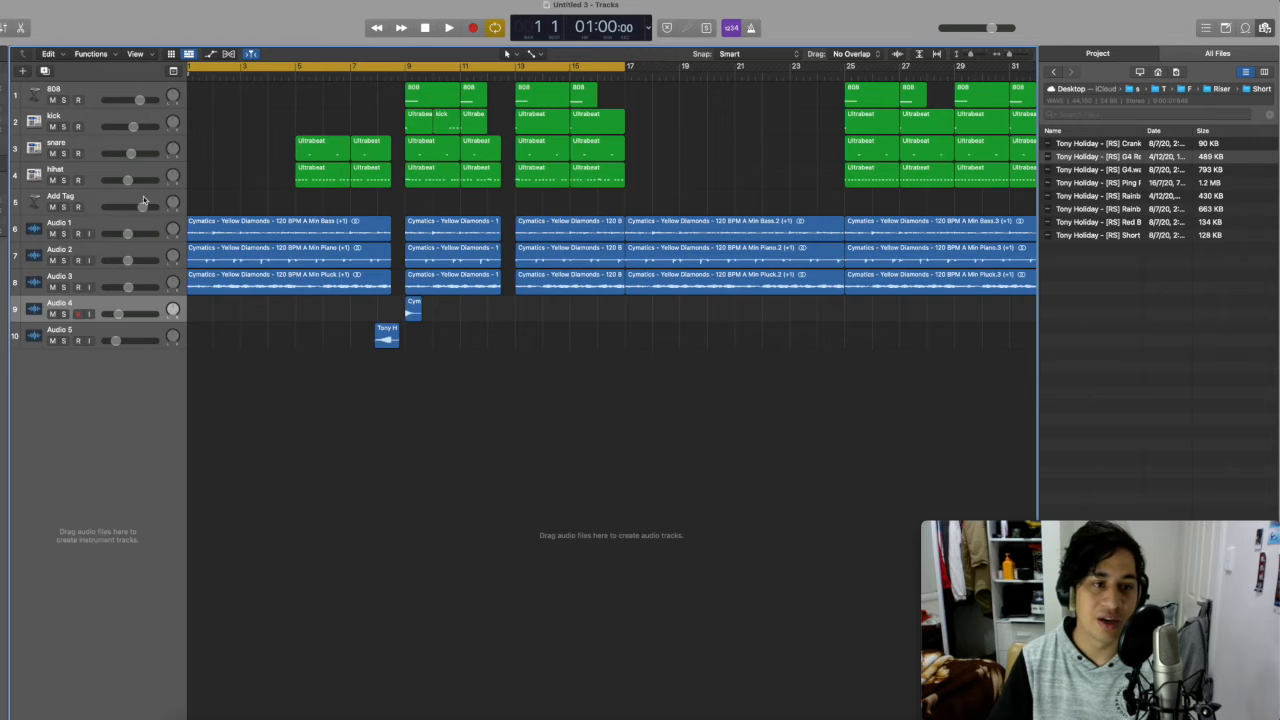
drag(143, 198, 227, 321)
Record a sustained tag note on the Add Tag track from late bar 2 into bar 4.
key(r)
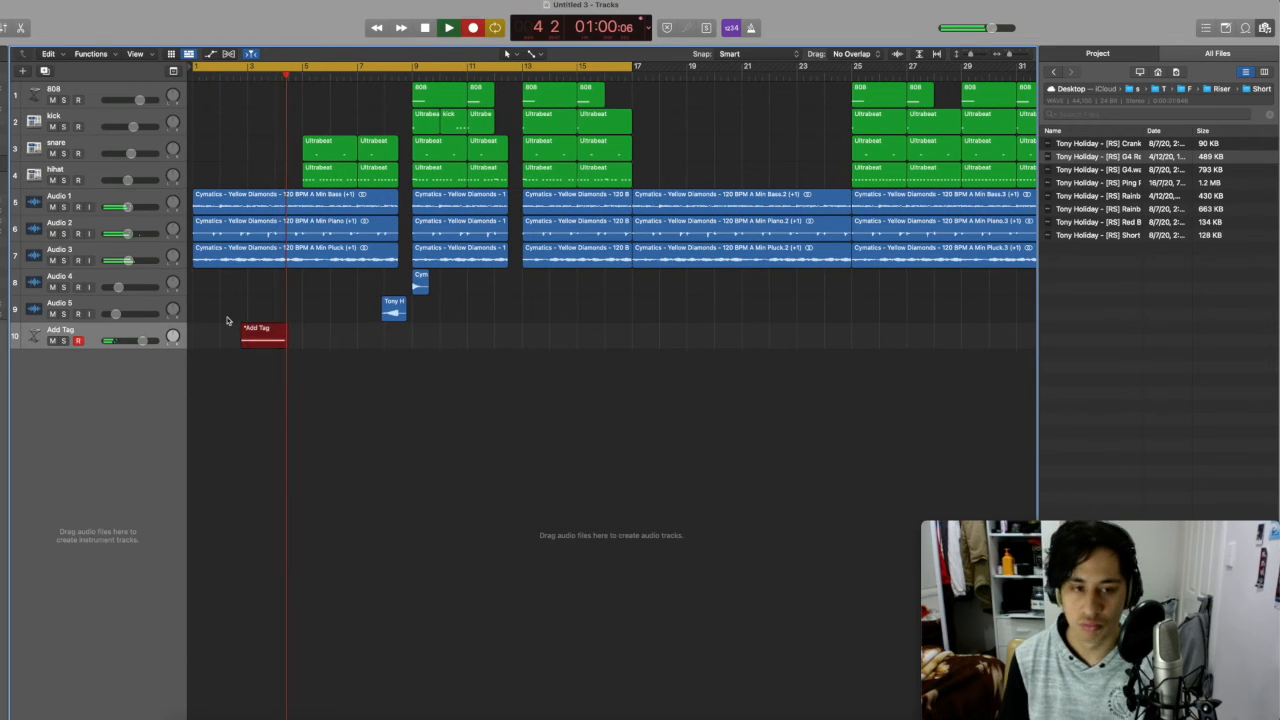
key(space)
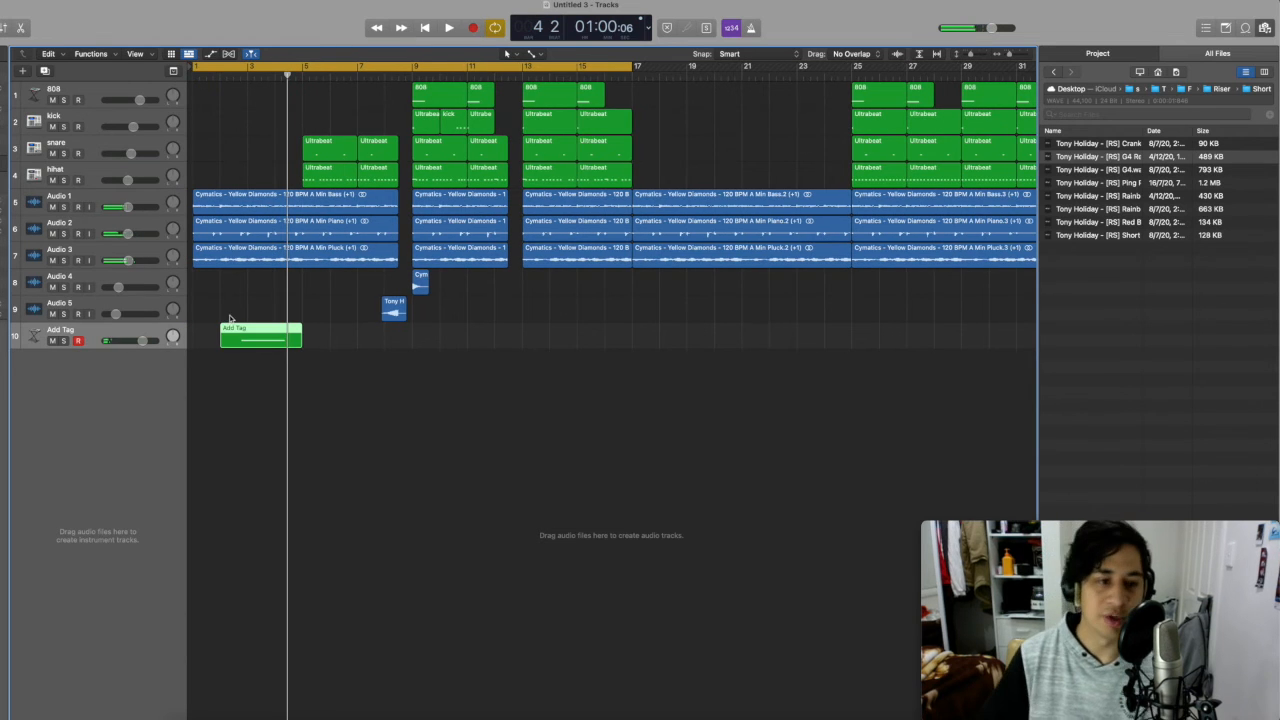